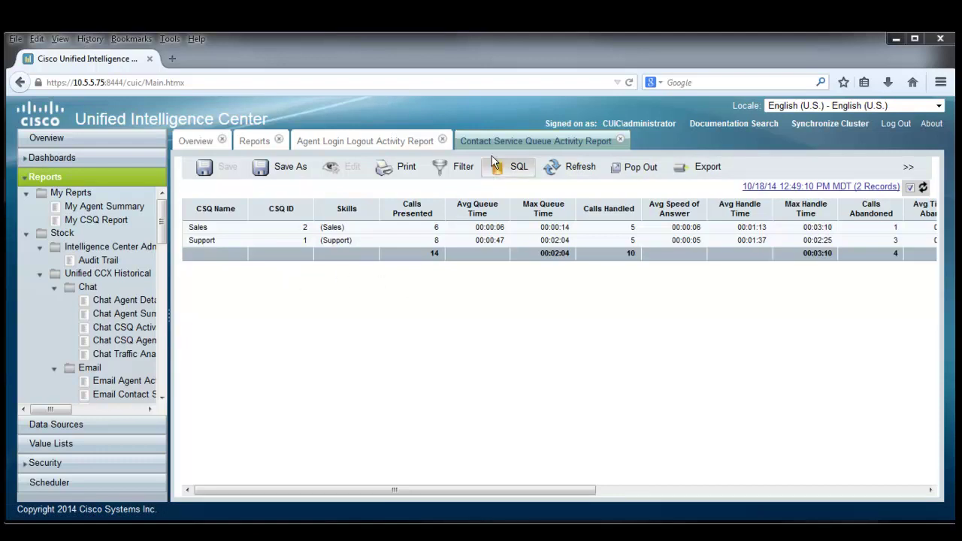
left_click(347, 144)
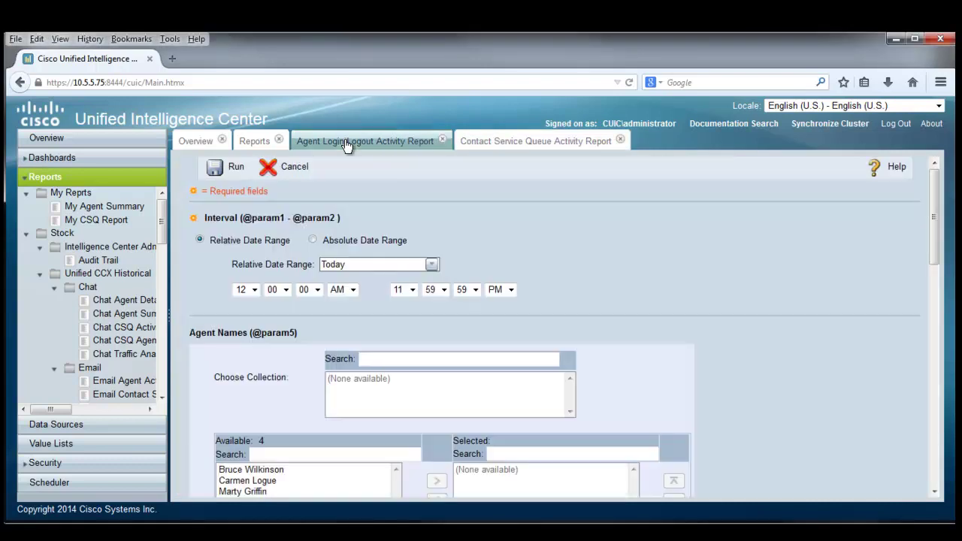
left_click(259, 144)
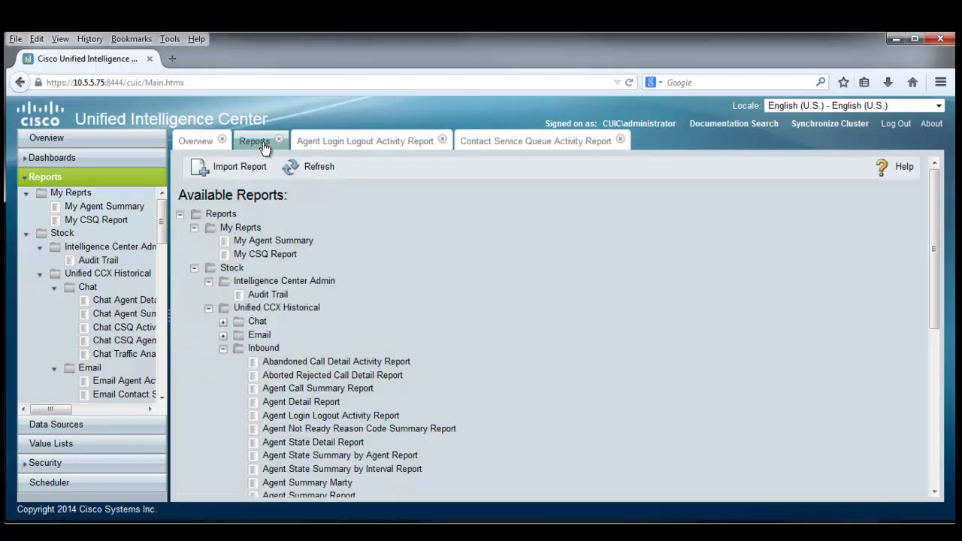
left_click(203, 142)
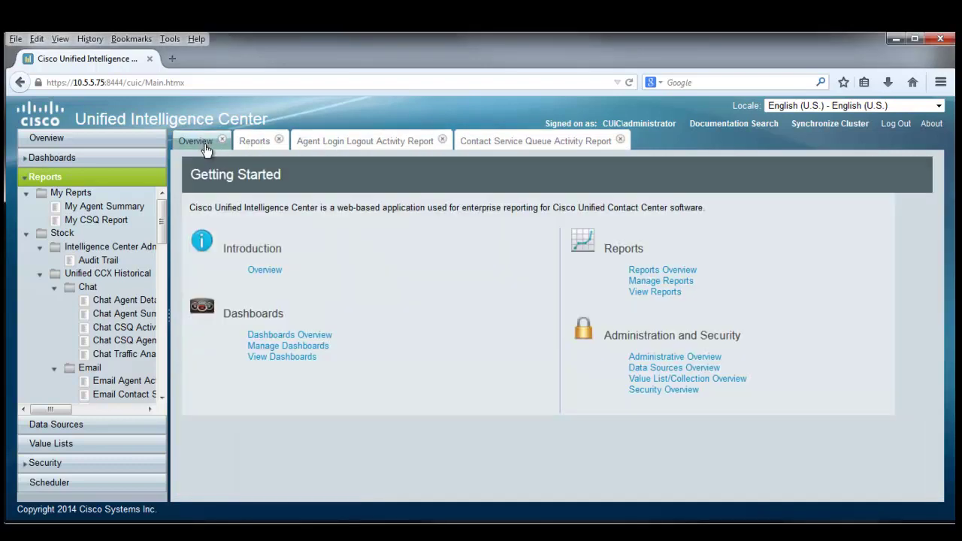
left_click(257, 147)
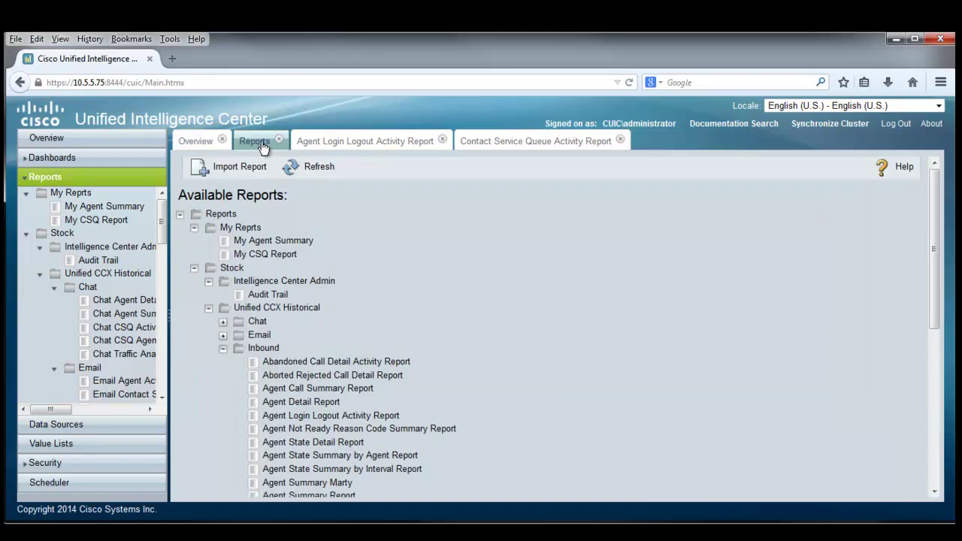
left_click(329, 146)
left_click(511, 147)
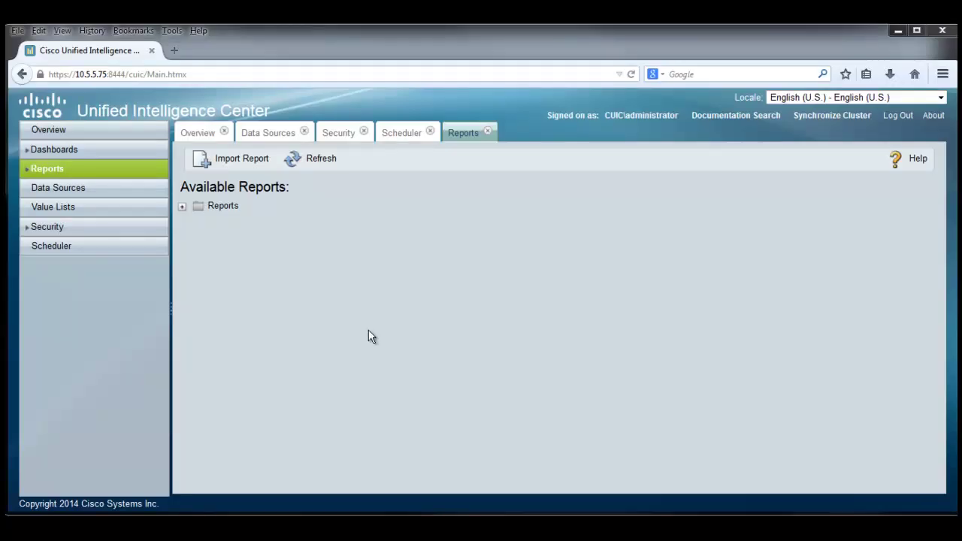
Expand Reports > Stock, then the Unified CCX Historical and Unified CCX Live Data folders.
left_click(48, 171)
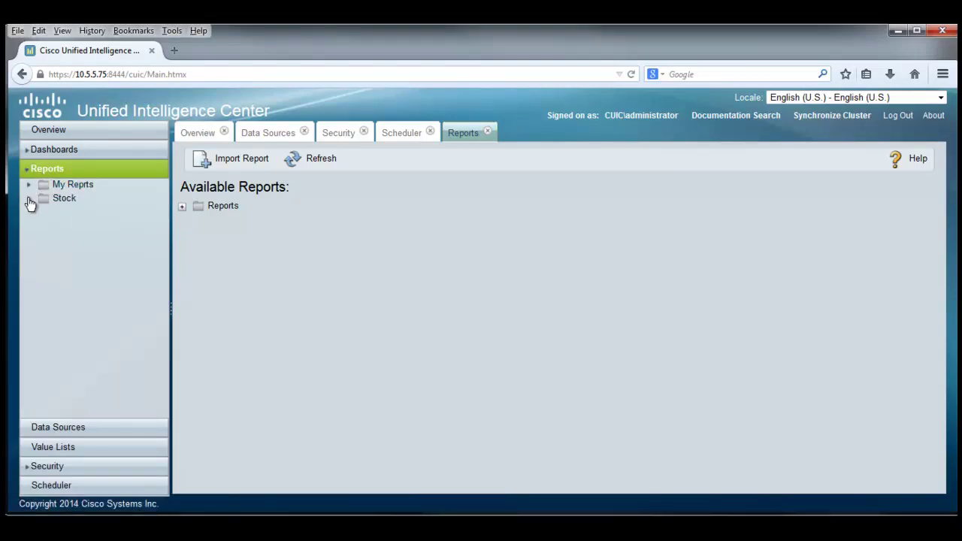
left_click(28, 200)
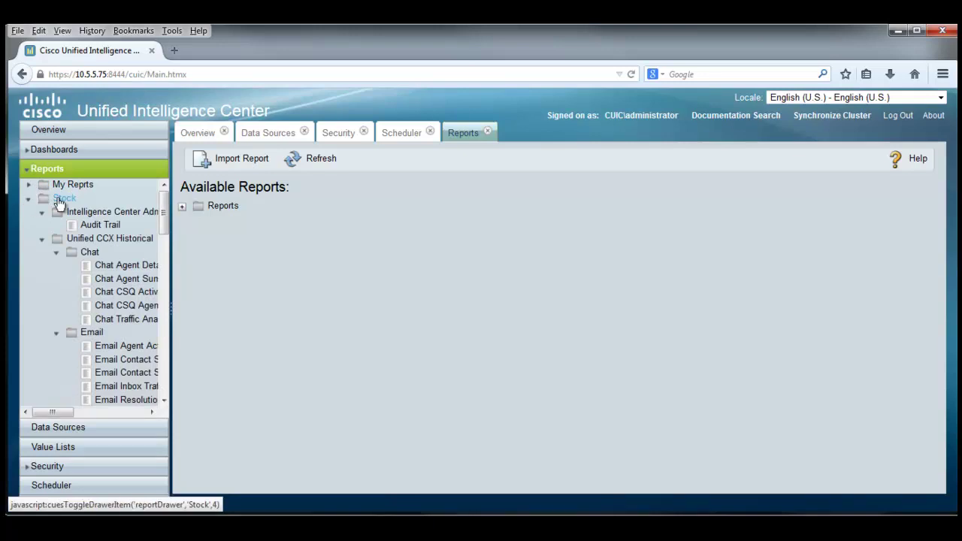
left_click(59, 200)
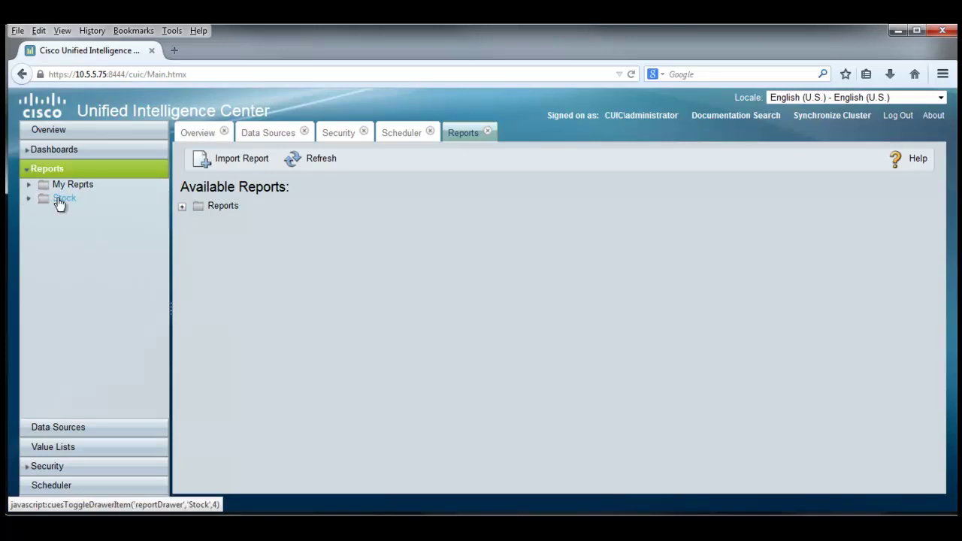
left_click(181, 207)
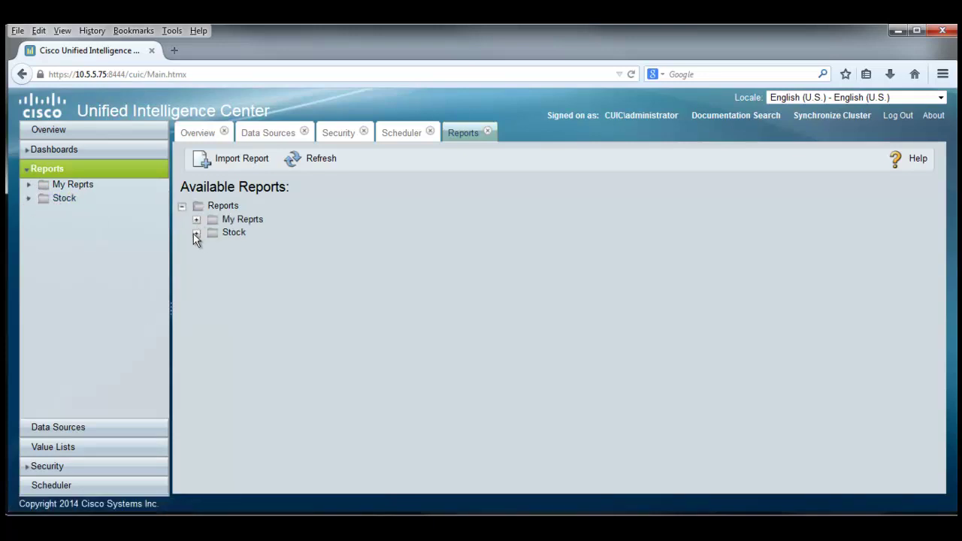
left_click(195, 234)
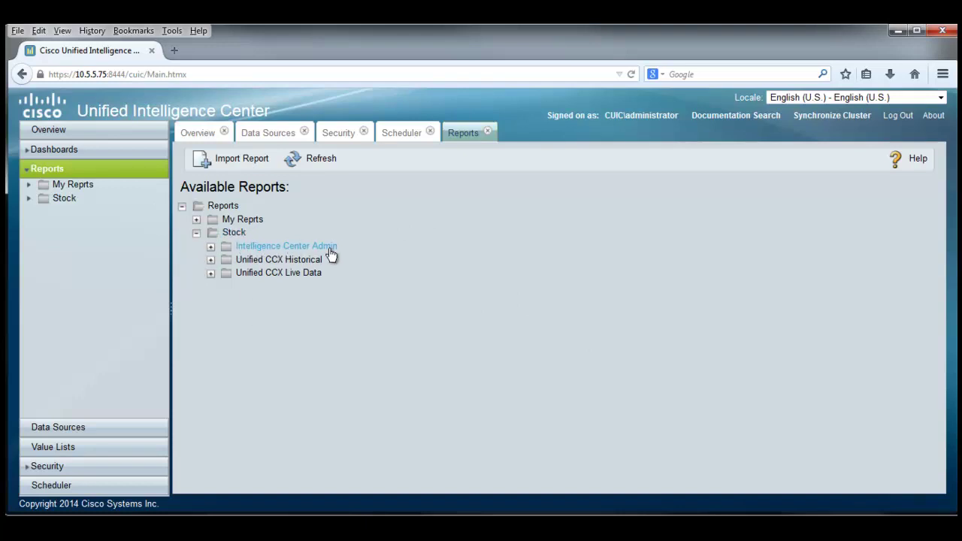
left_click(211, 247)
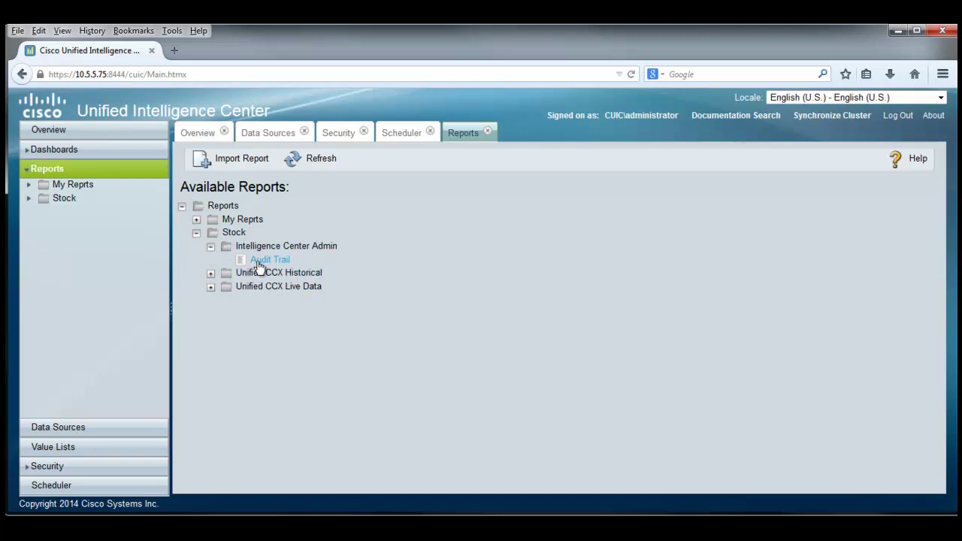
left_click(210, 247)
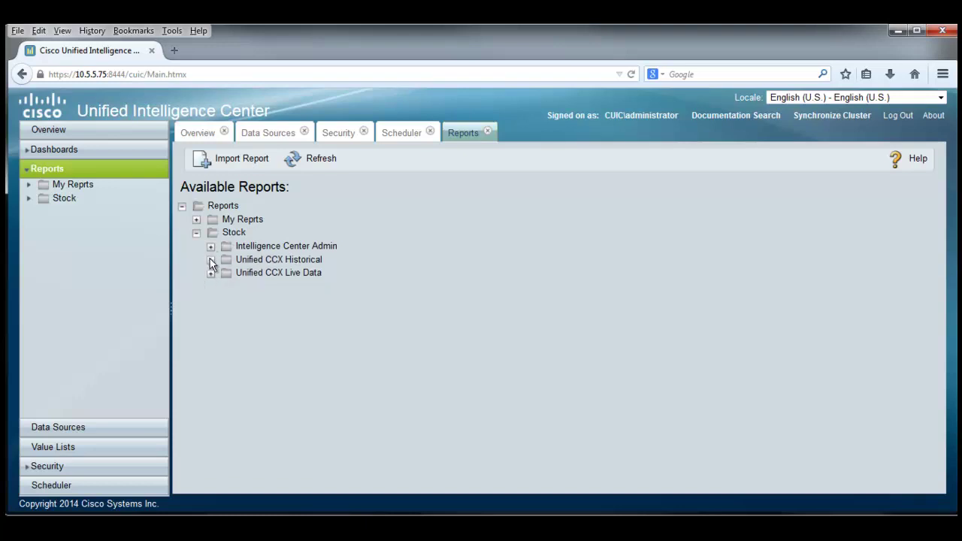
left_click(210, 260)
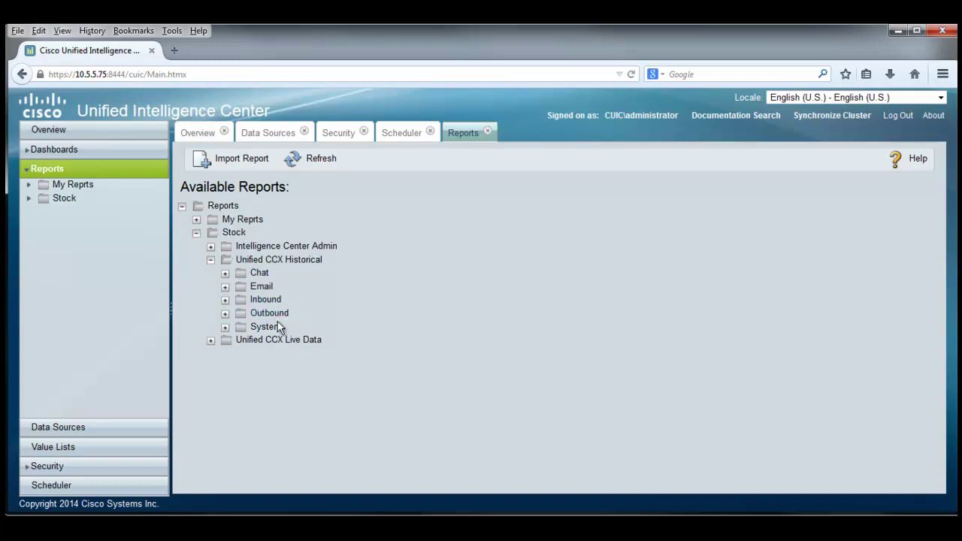
left_click(212, 341)
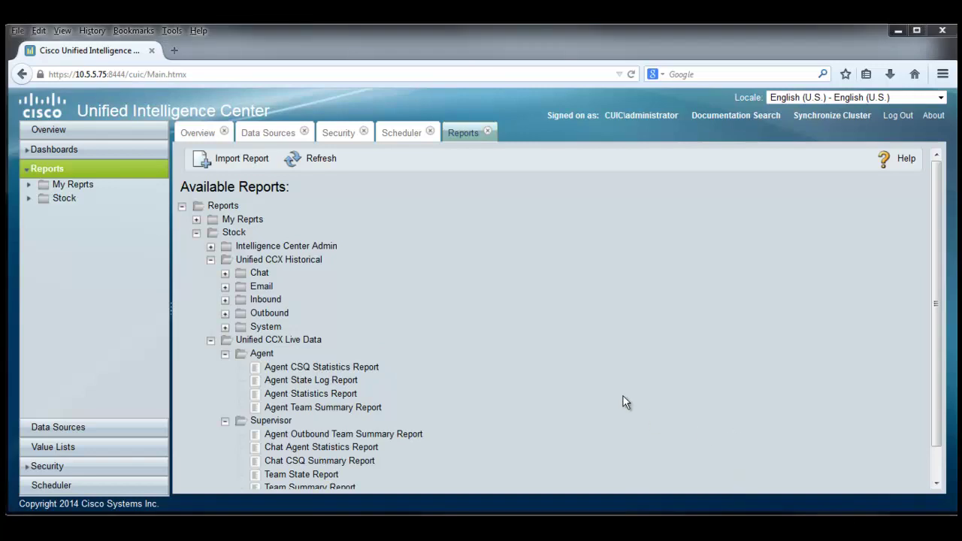
Open the Agent Call Summary Report from the Inbound folder under Unified CCX Historical.
left_click(225, 300)
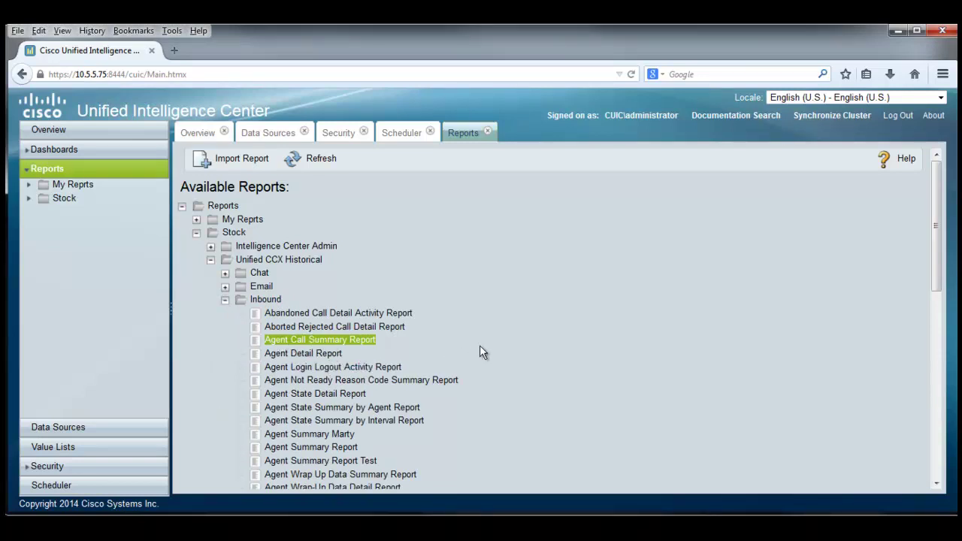
scroll(480, 346, "down", 6)
scroll(479, 350, "up", 5)
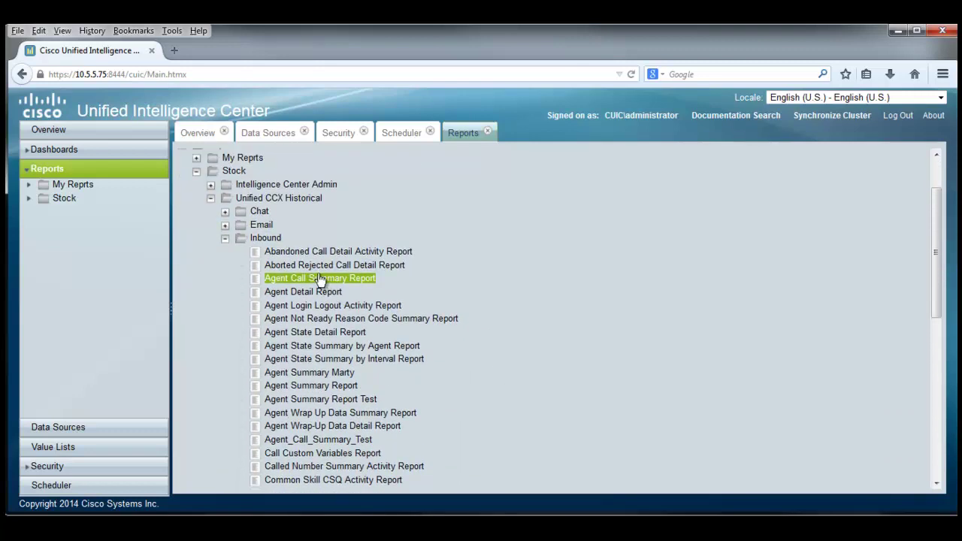
double_click(318, 278)
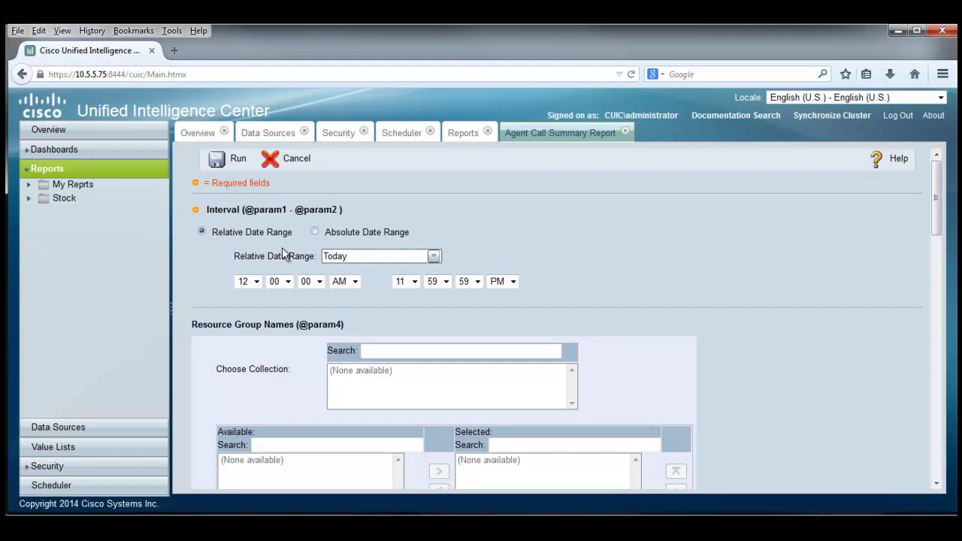
Change the report's relative date range from Today to This Month.
left_click(434, 258)
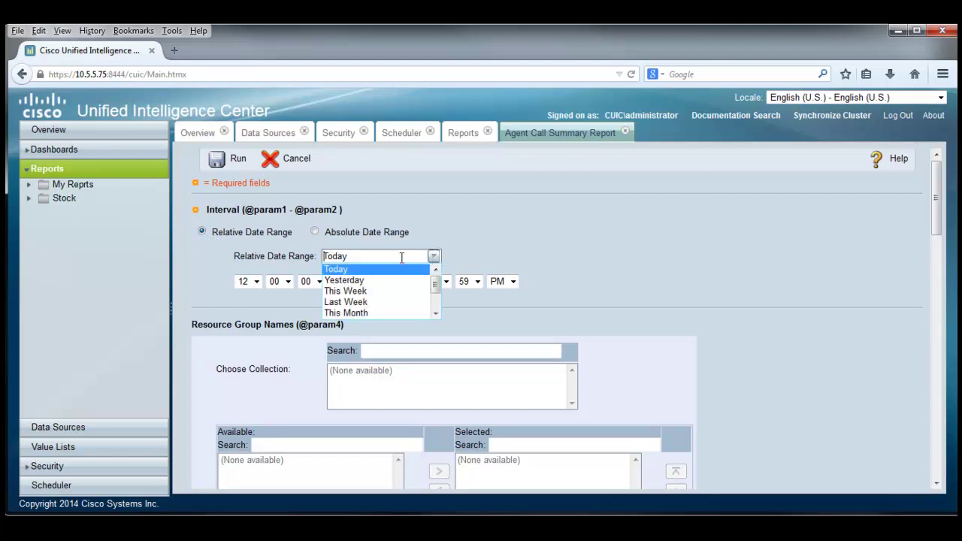
left_click(359, 314)
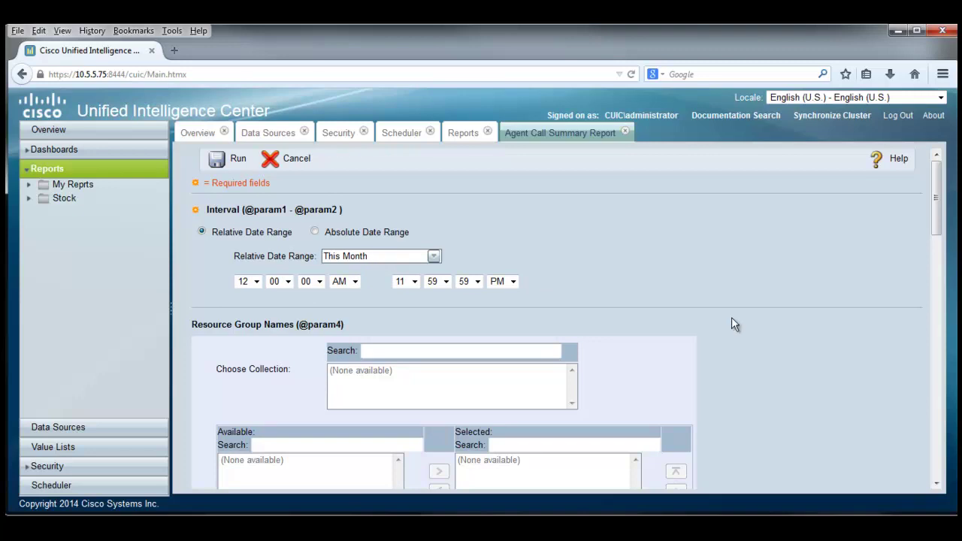
Move the first four available agents into the selected Agent Names list.
scroll(776, 356, "down", 2)
scroll(776, 355, "down", 5)
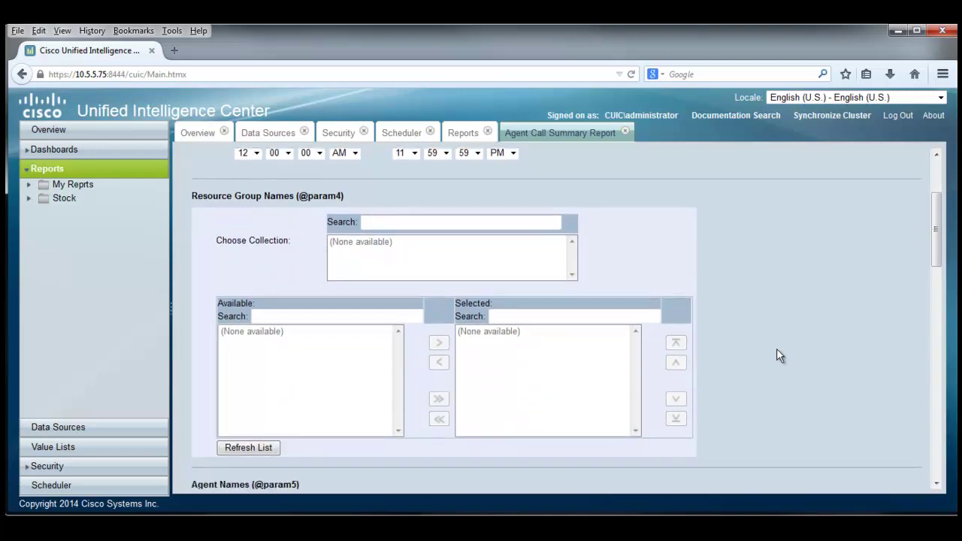
scroll(777, 356, "up", 3)
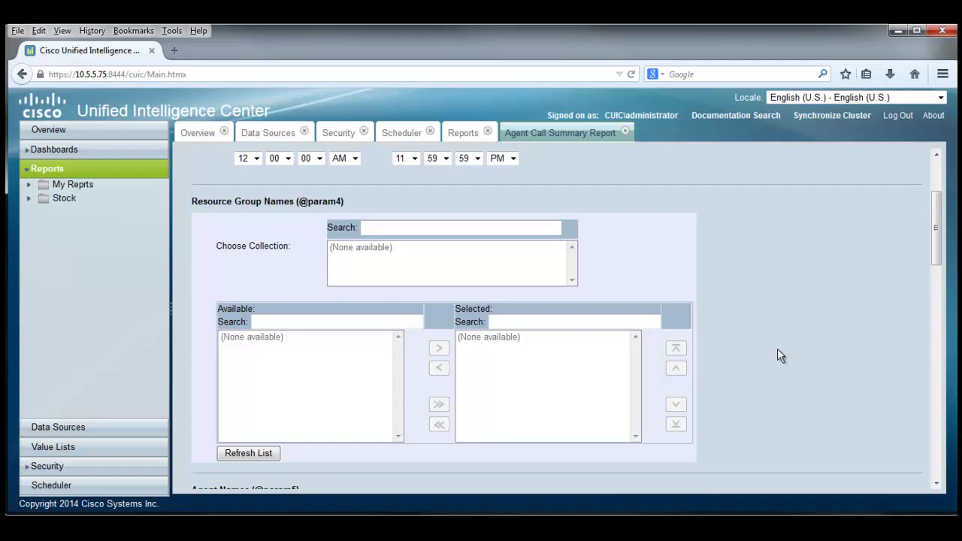
scroll(778, 349, "down", 5)
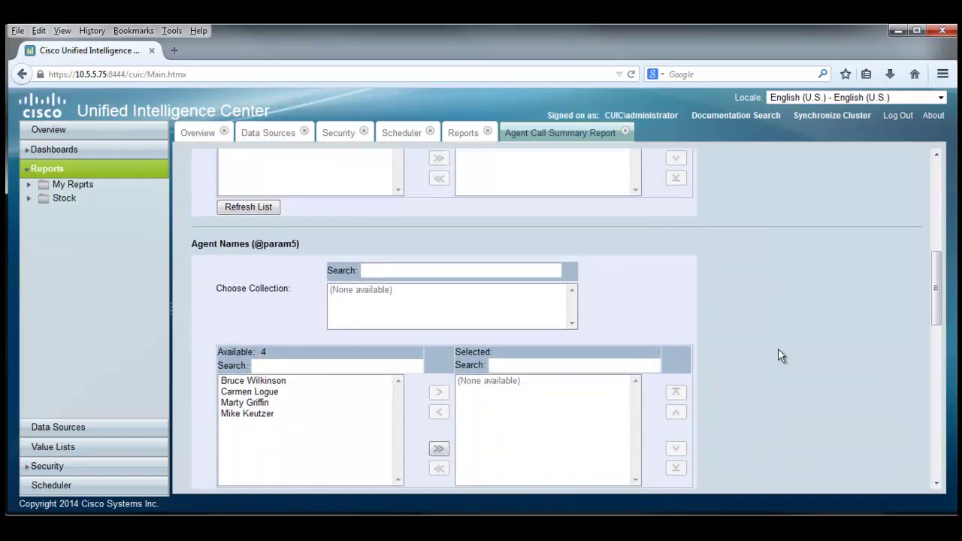
scroll(778, 356, "down", 2)
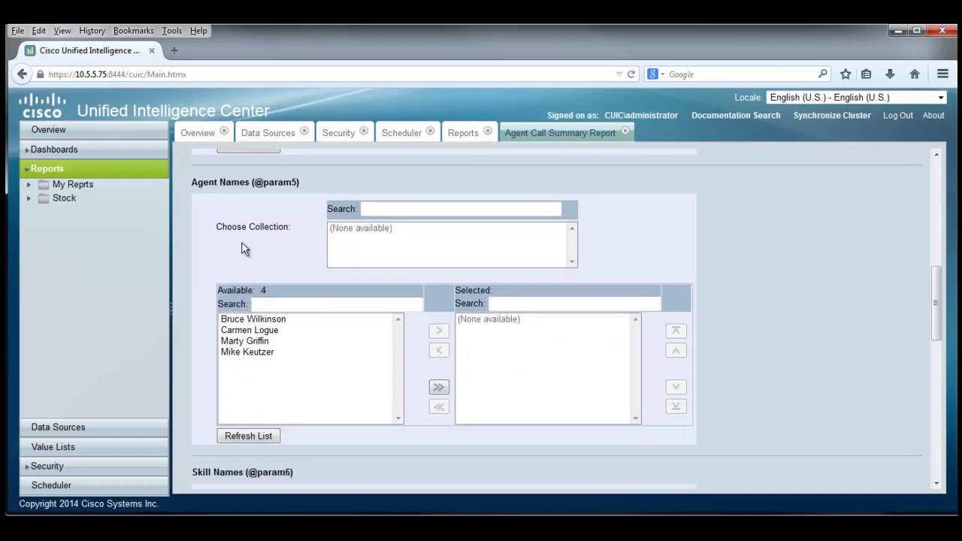
left_click(259, 320)
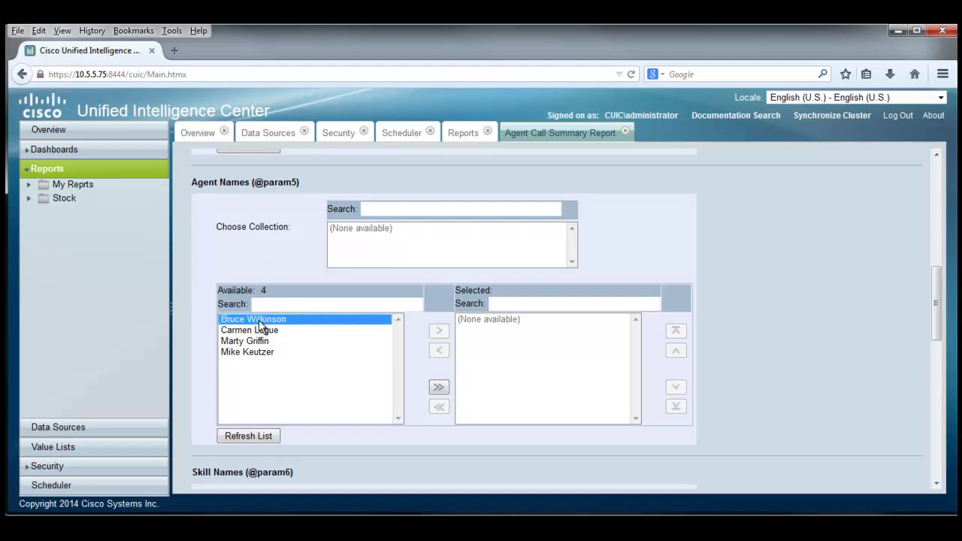
left_click(226, 353, "shift")
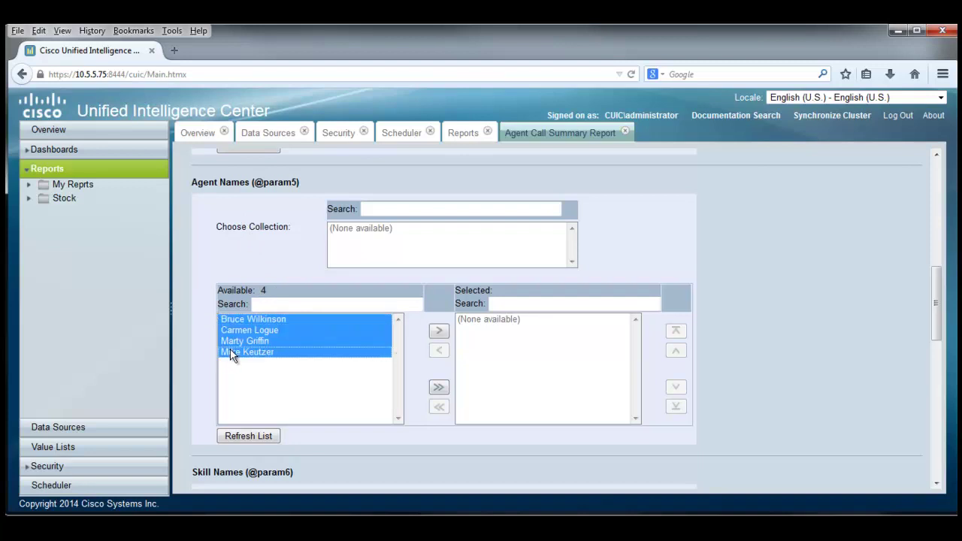
left_click(440, 333)
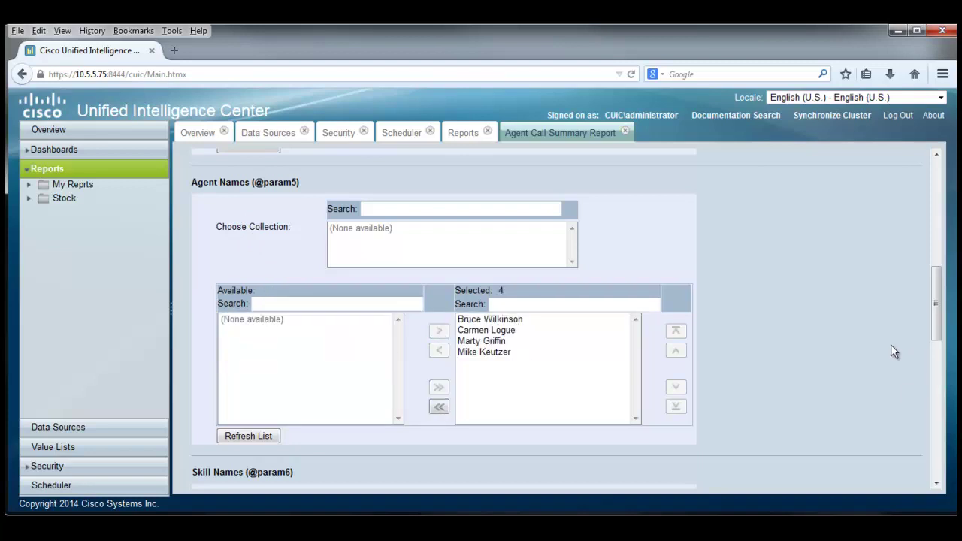
Add the Sales and Support skills to the selected Skill Names.
scroll(722, 316, "down", 1)
scroll(722, 312, "down", 3)
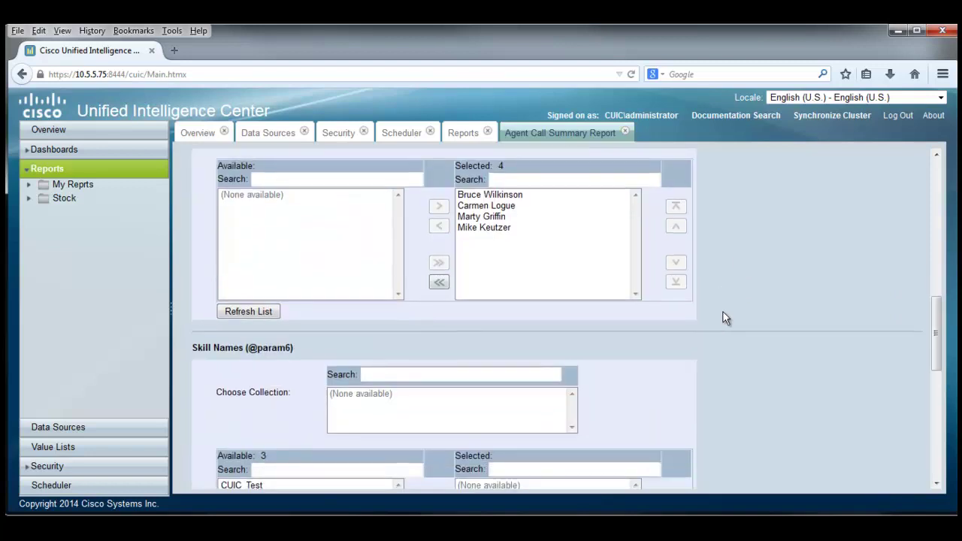
scroll(724, 312, "down", 3)
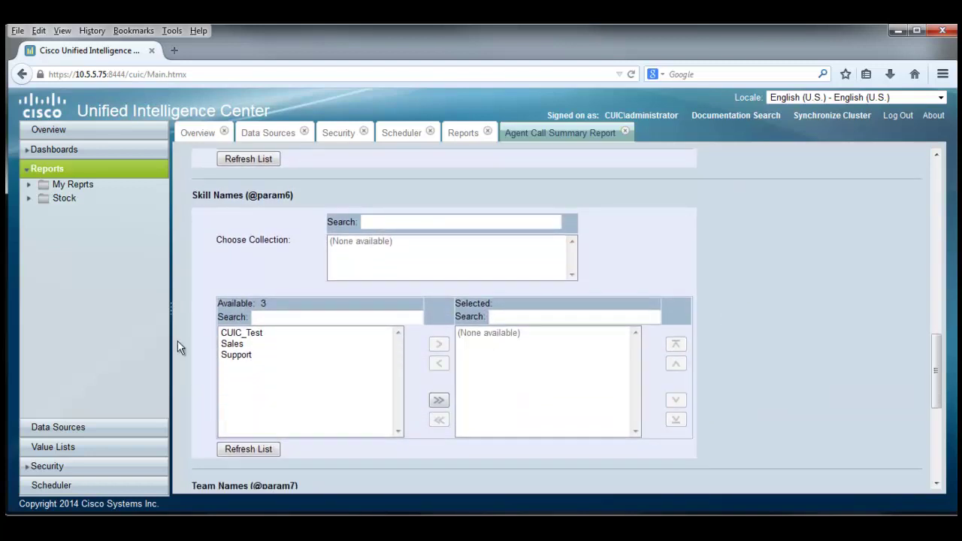
left_click(239, 344)
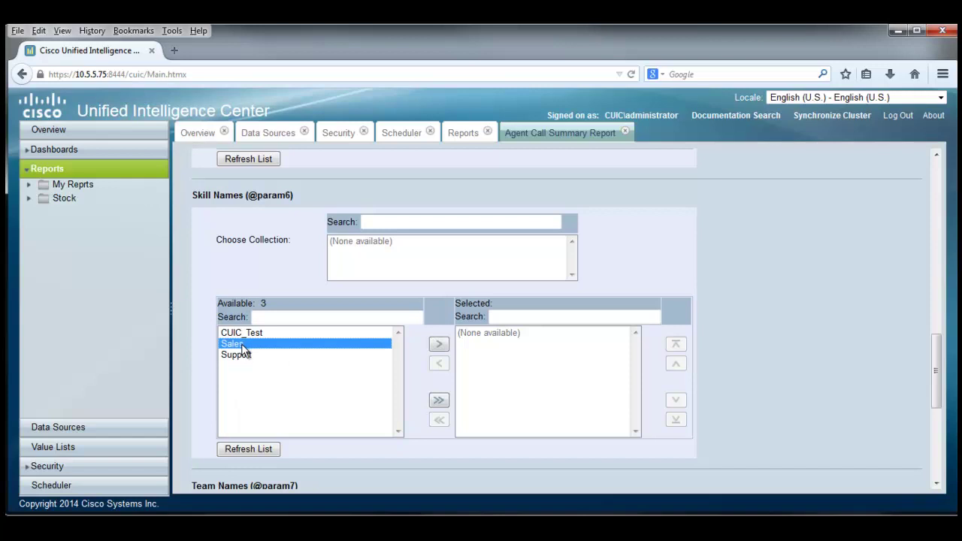
left_click(235, 354, "ctrl")
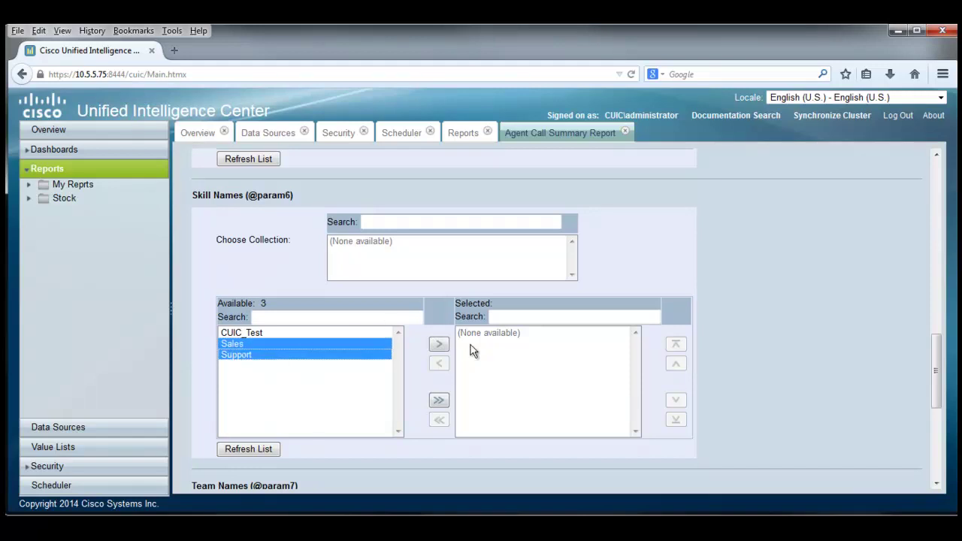
left_click(440, 346)
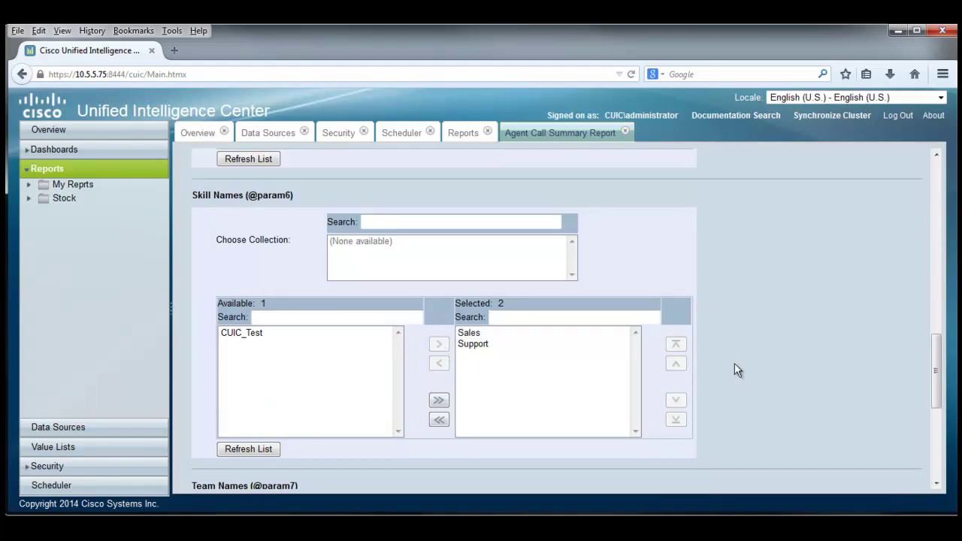
Add CUIC to the selected Team Names and return to the top of the filter.
scroll(734, 363, "down", 2)
scroll(734, 364, "down", 2)
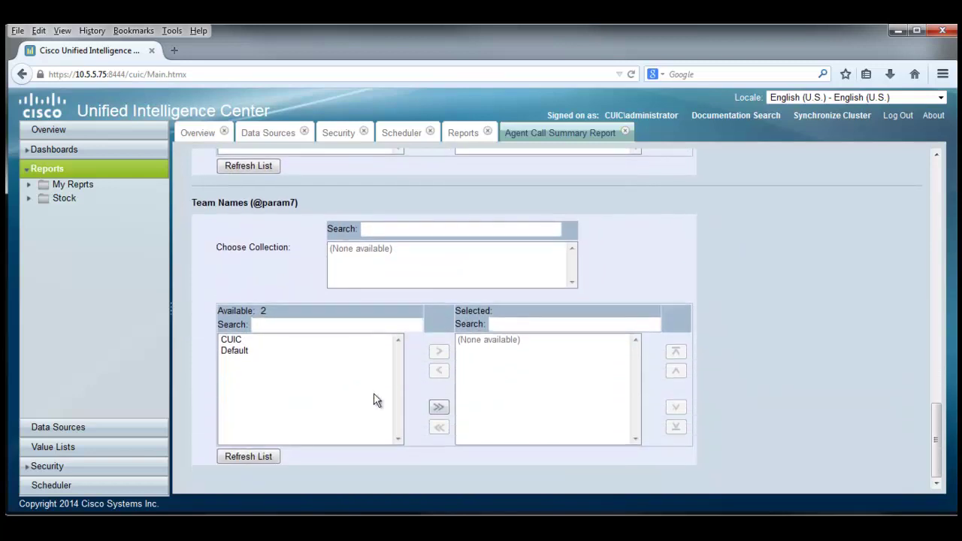
left_click(233, 339)
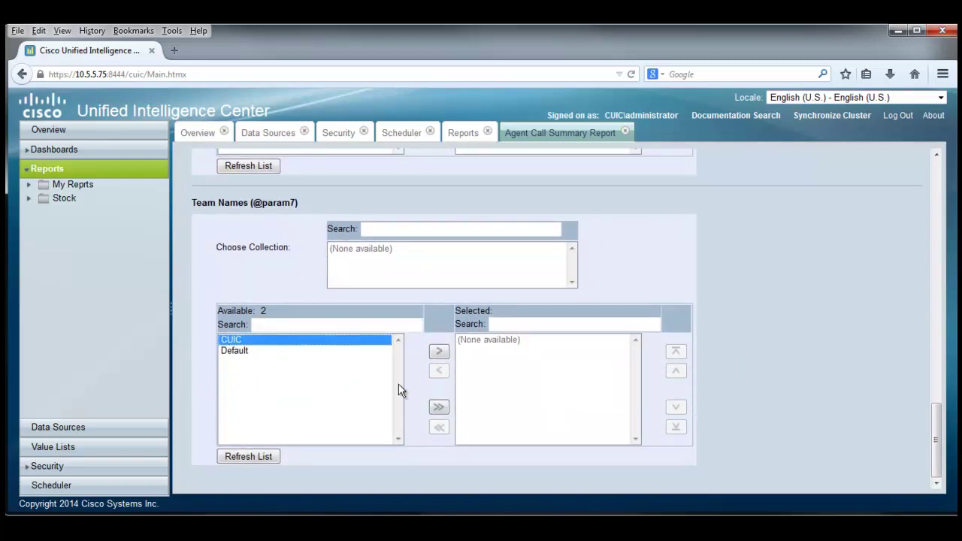
left_click(439, 353)
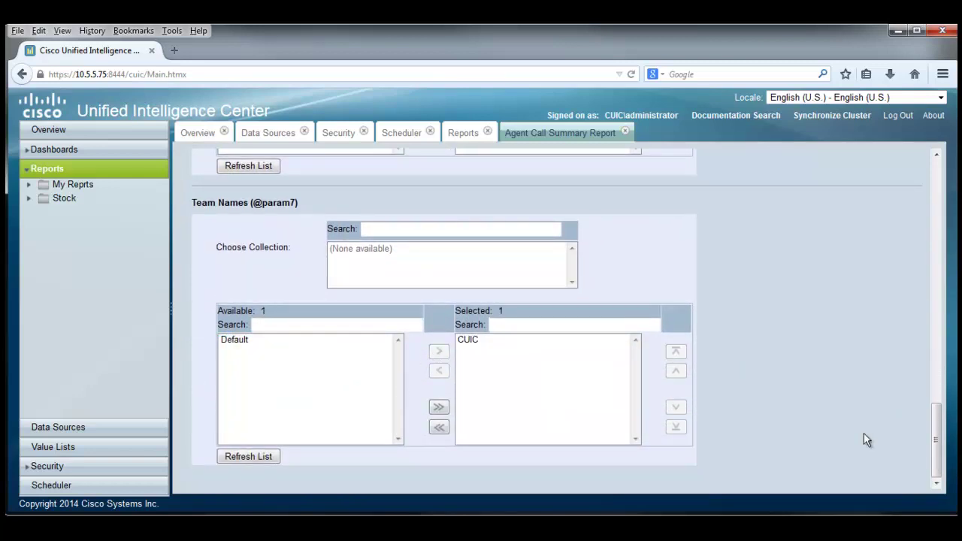
scroll(760, 395, "up", 4)
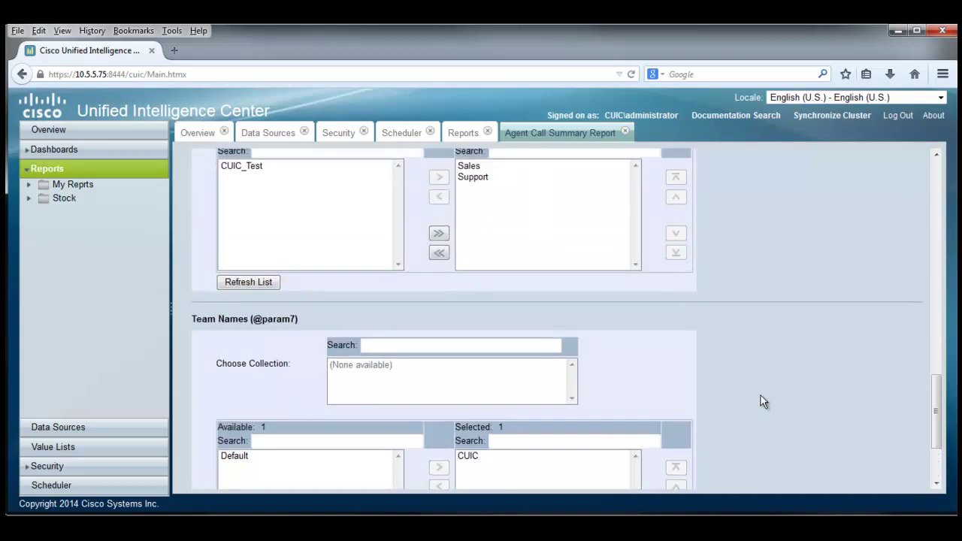
scroll(761, 395, "up", 10)
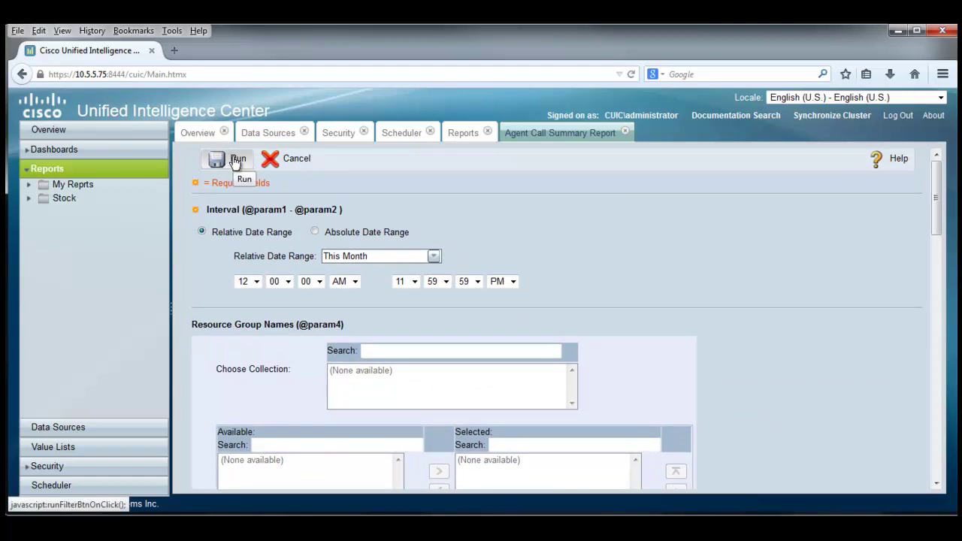
Run the filtered report to show 4 agent records with Inbound ACD totals and averages.
left_click(235, 160)
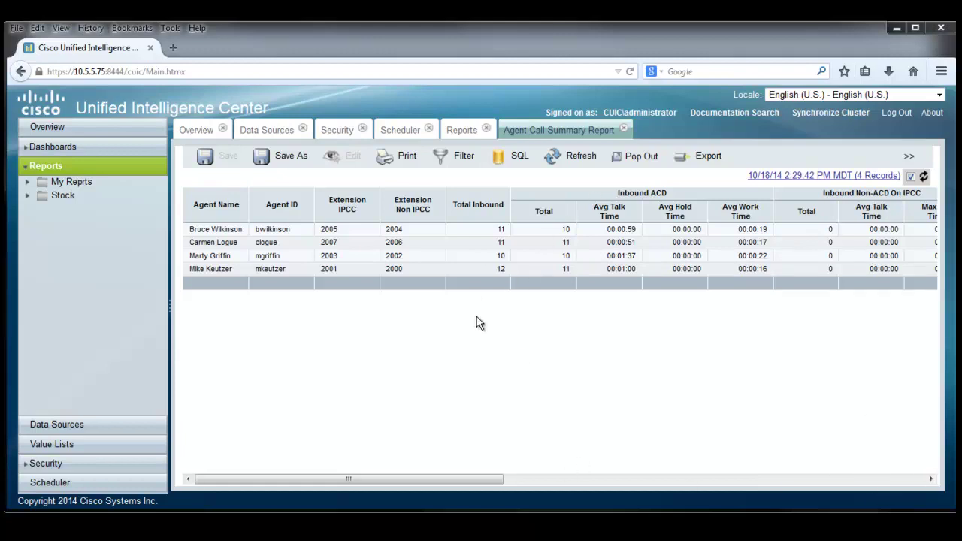
left_click_drag(440, 483, 706, 522)
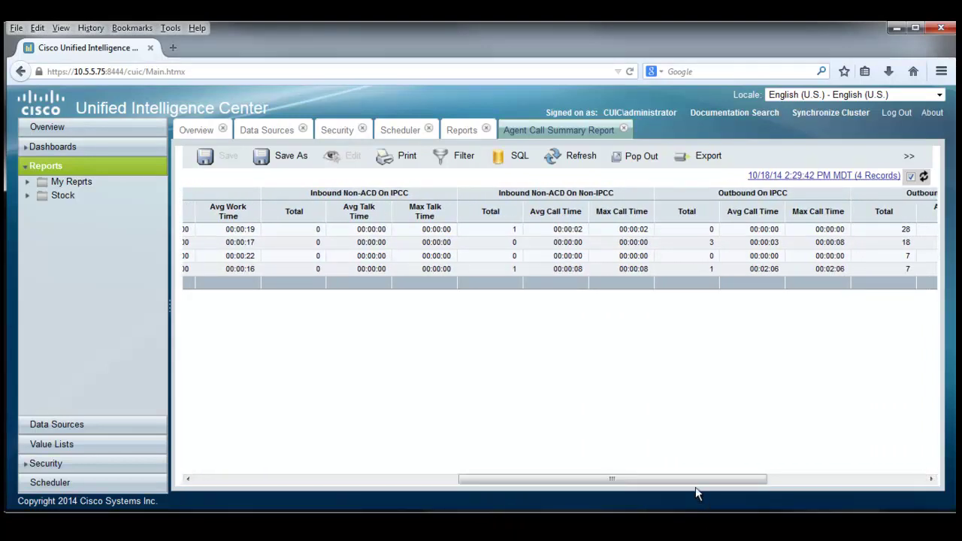
left_click_drag(694, 482, 883, 493)
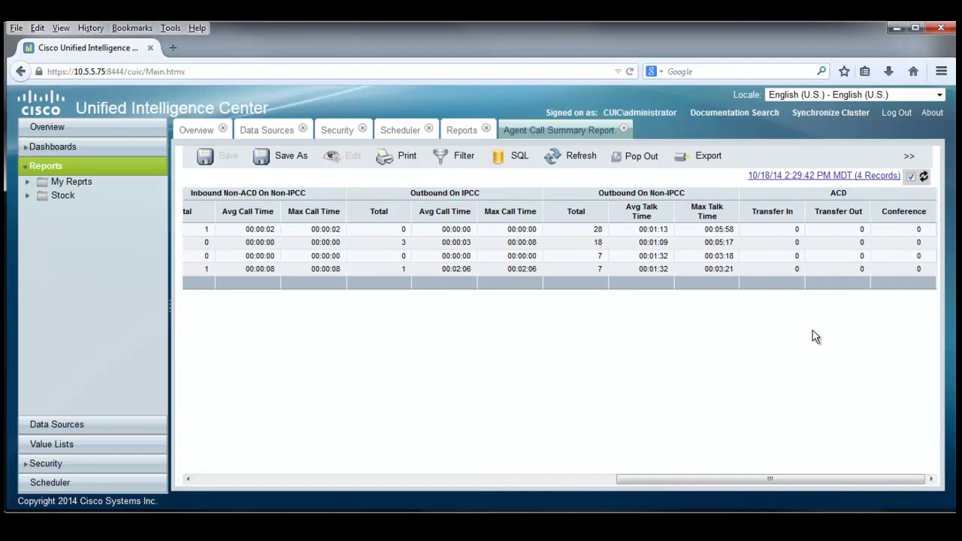
left_click_drag(716, 489, 208, 439)
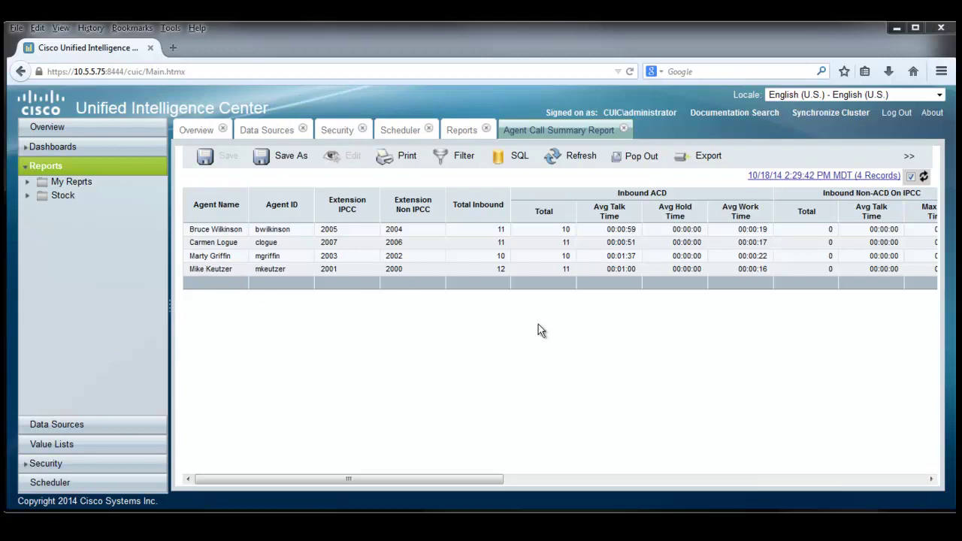
Remove one agent from the selected Agent Names and rerun the report for three agents.
left_click(464, 160)
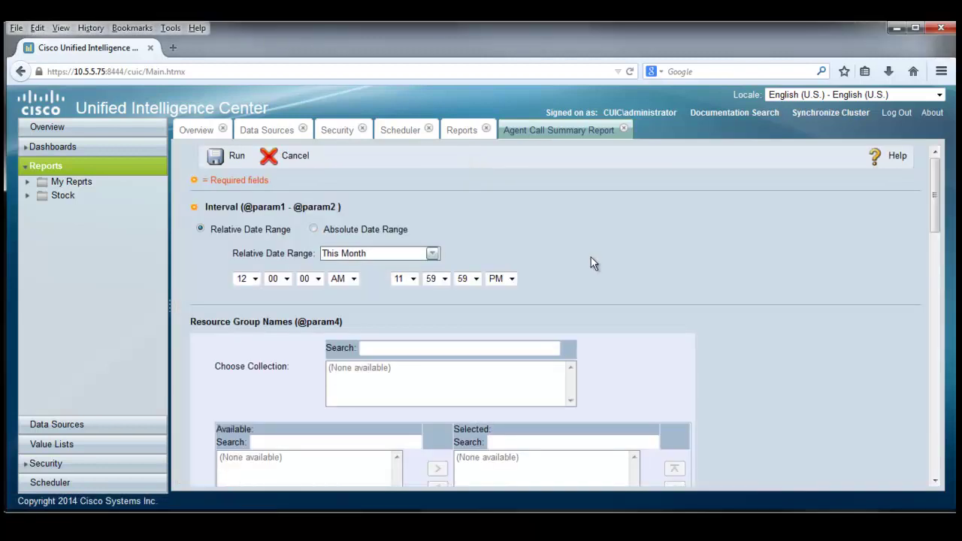
scroll(591, 263, "down", 5)
scroll(591, 264, "down", 1)
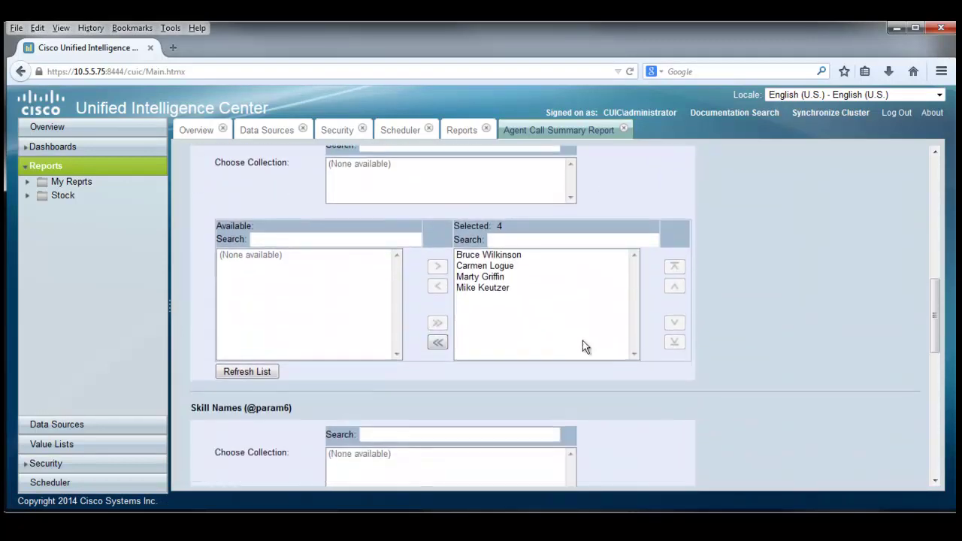
left_click(492, 290)
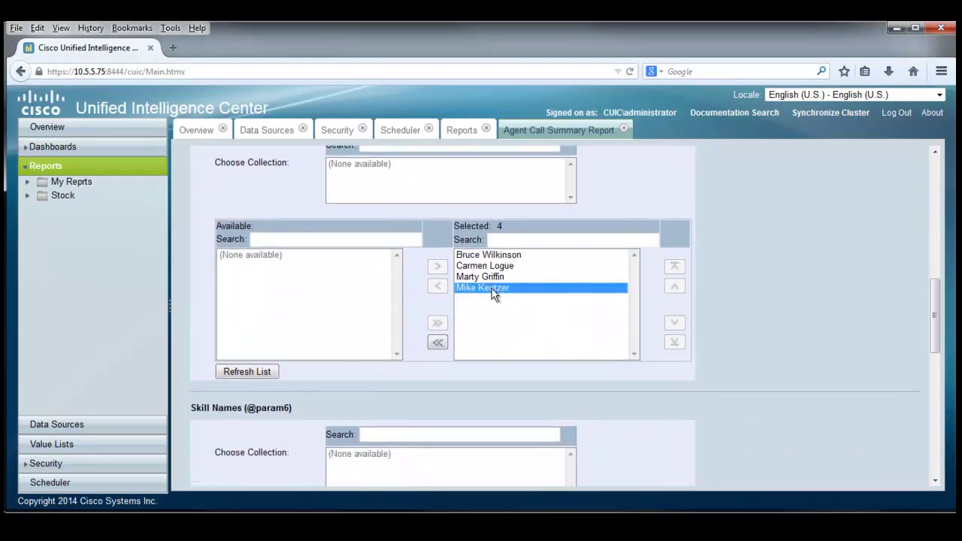
left_click(437, 287)
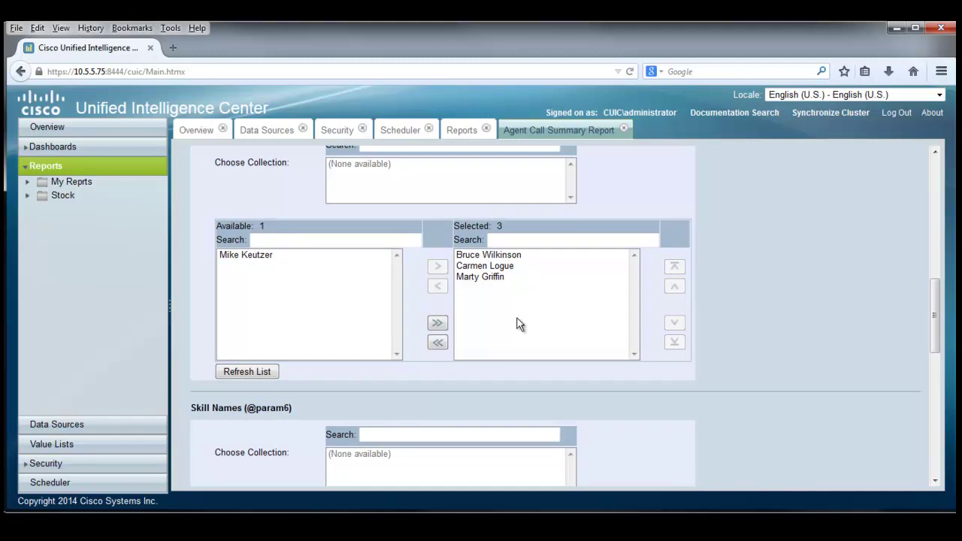
scroll(775, 316, "up", 2)
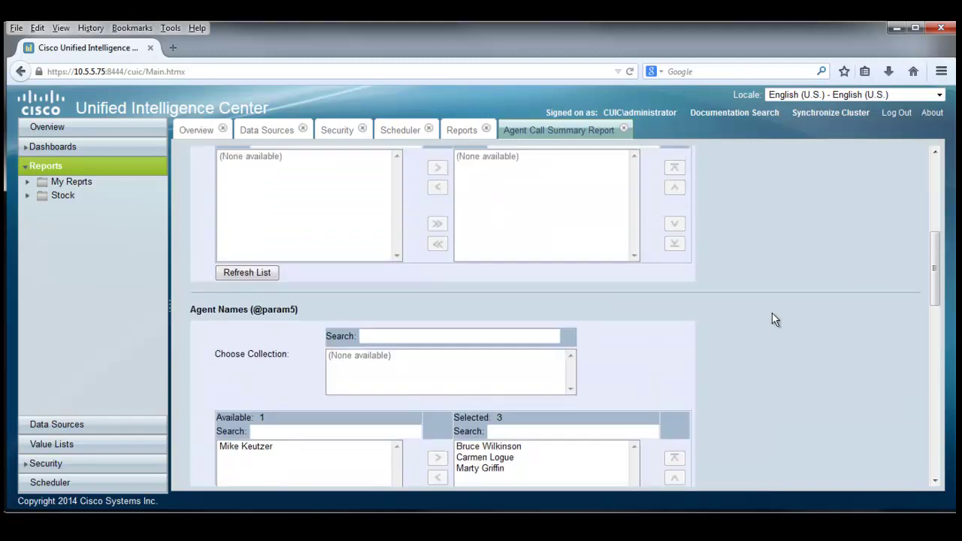
scroll(771, 312, "up", 5)
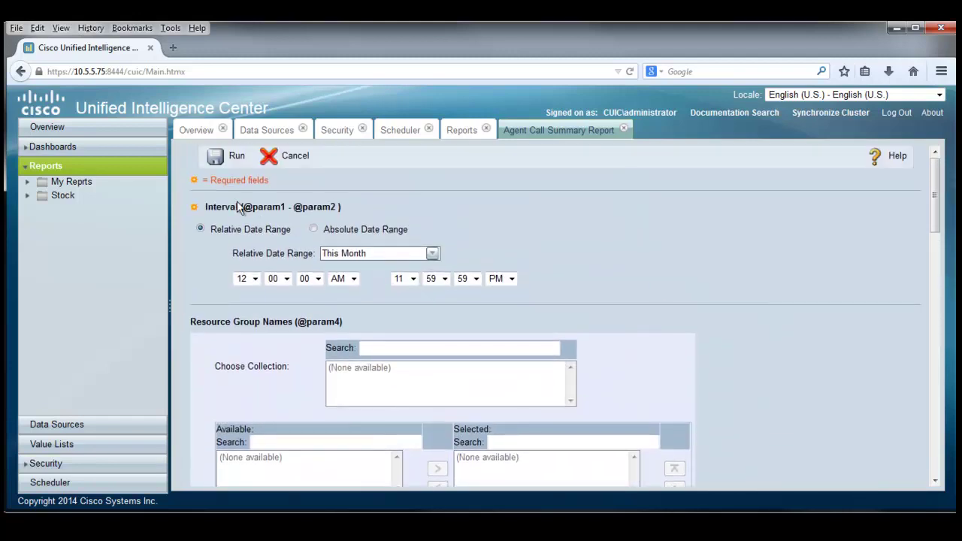
left_click(230, 158)
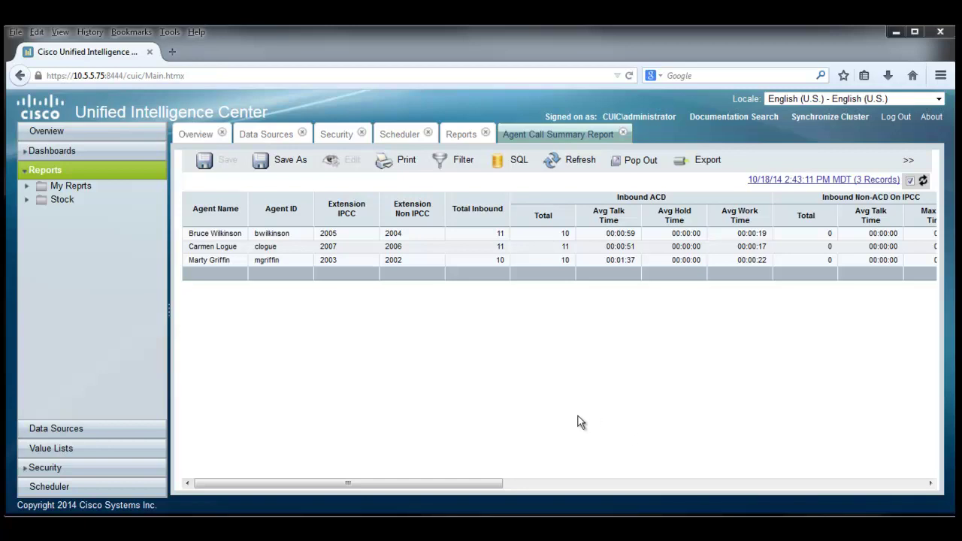
left_click(515, 159)
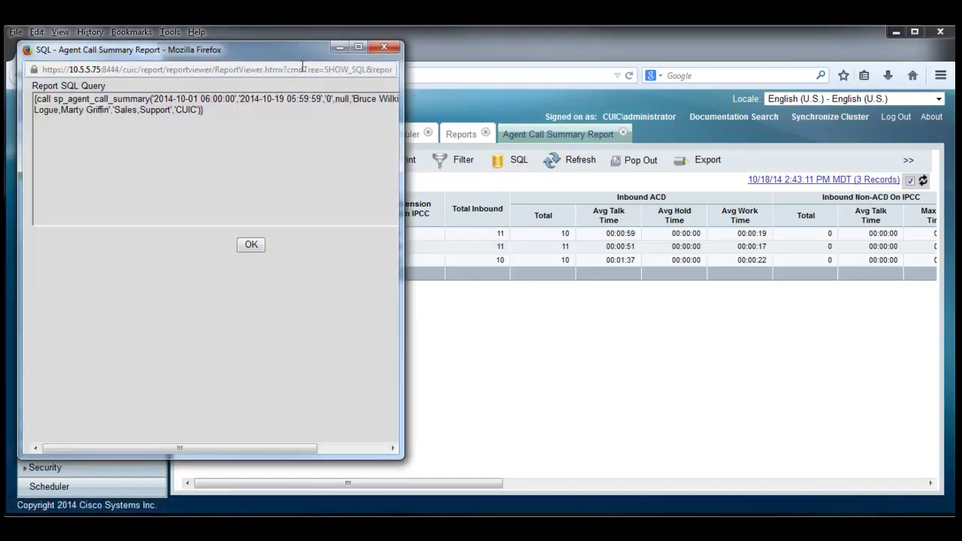
left_click_drag(305, 51, 624, 266)
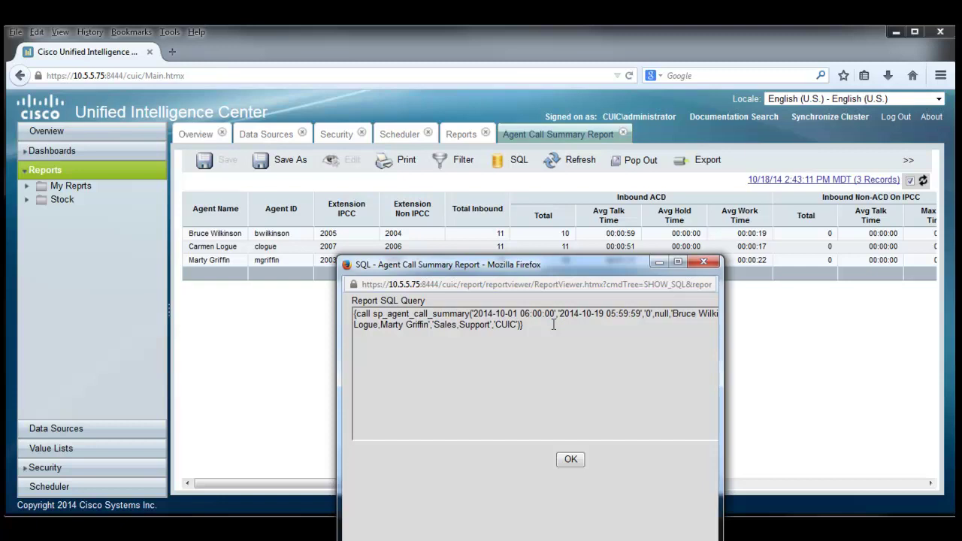
left_click(572, 460)
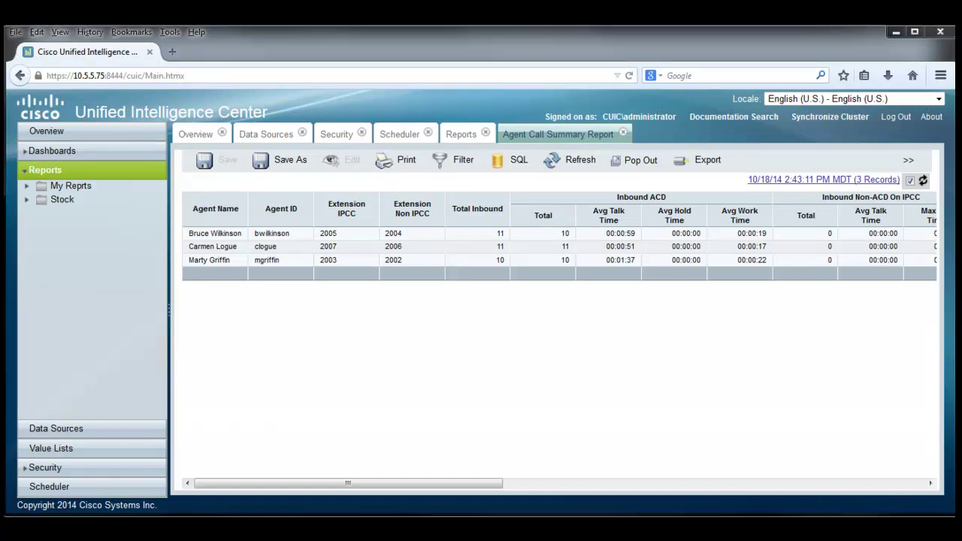
left_click(636, 160)
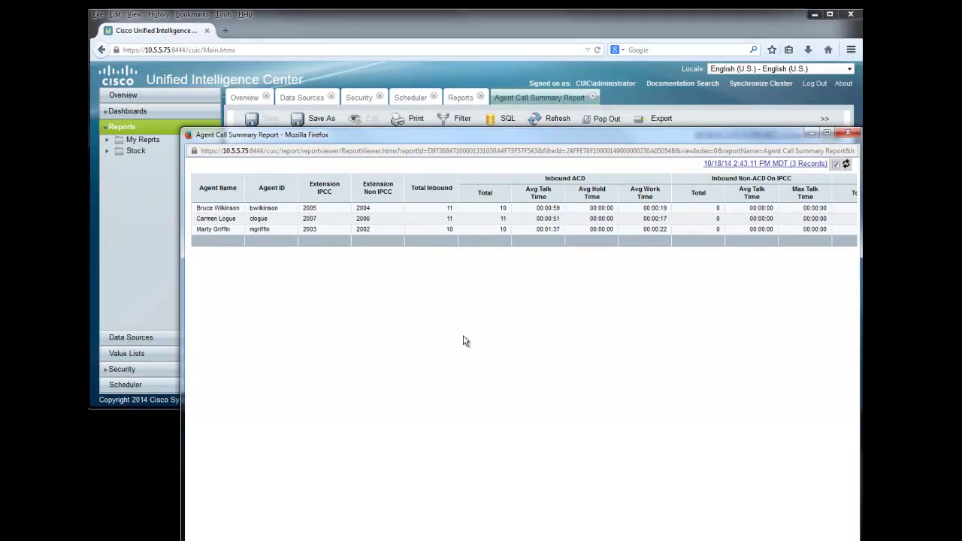
left_click_drag(475, 136, 429, 202)
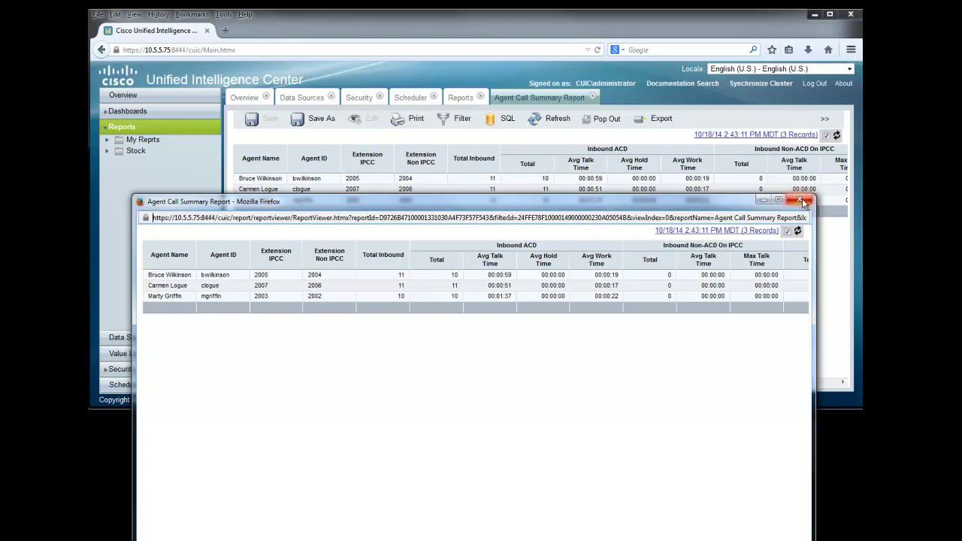
left_click(802, 201)
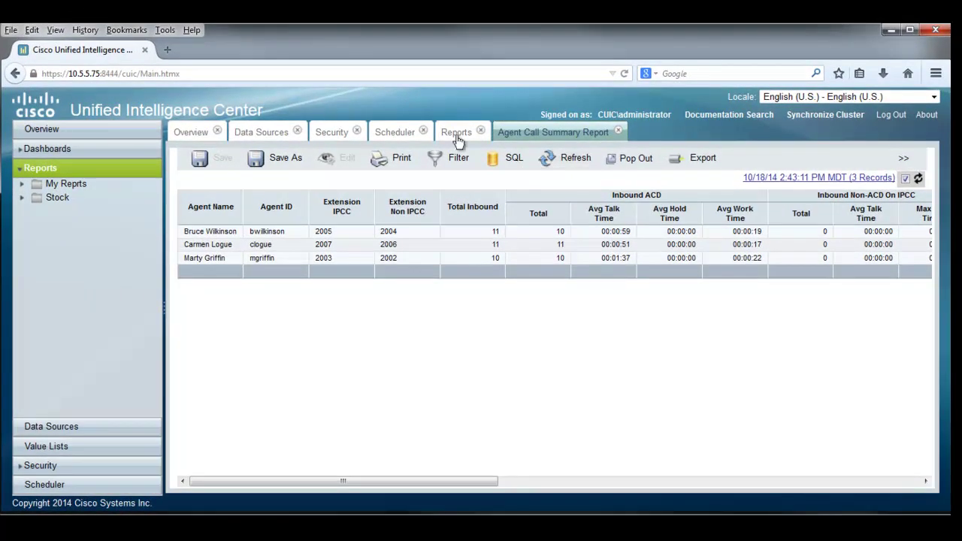
left_click(448, 133)
left_click(531, 133)
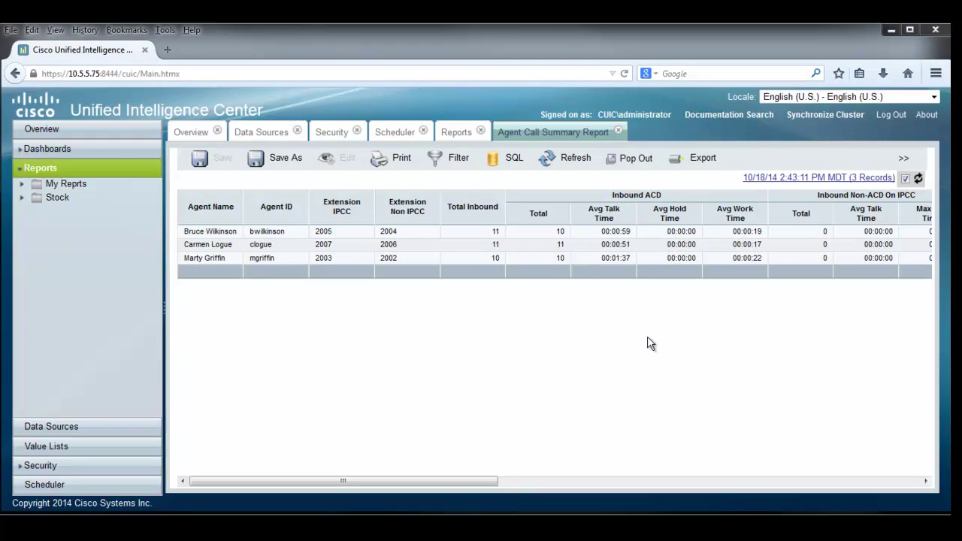
Export the report as an .xls file and choose to open it with Microsoft Office Excel.
left_click(699, 161)
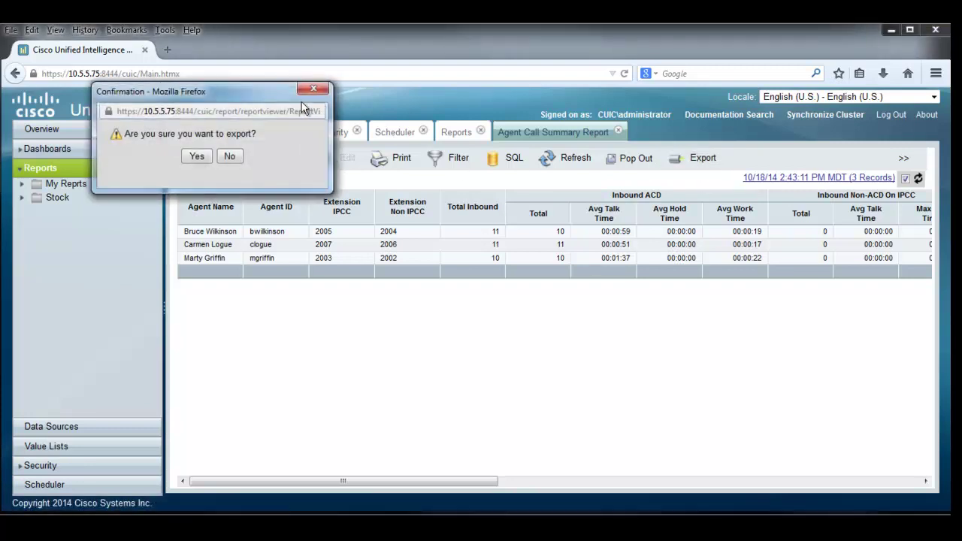
left_click_drag(291, 94, 760, 325)
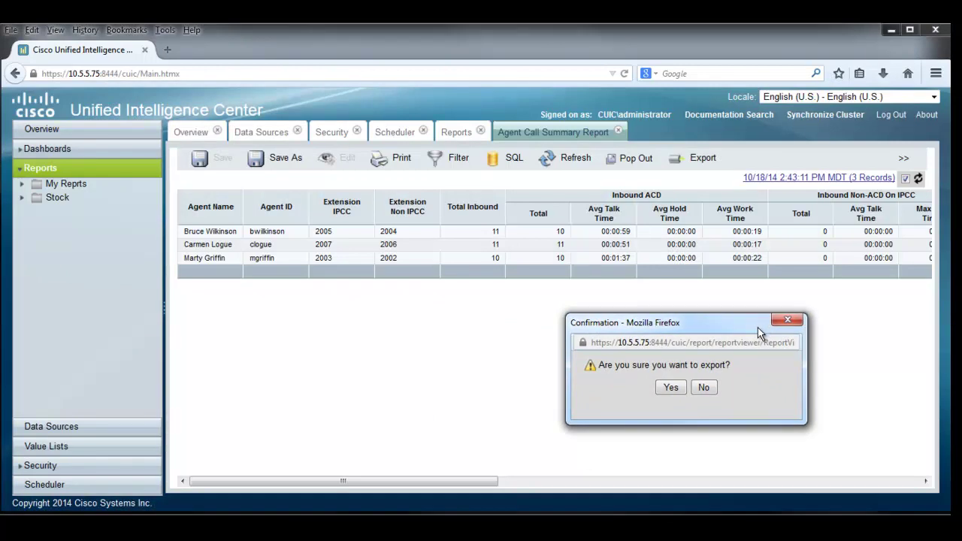
left_click(671, 387)
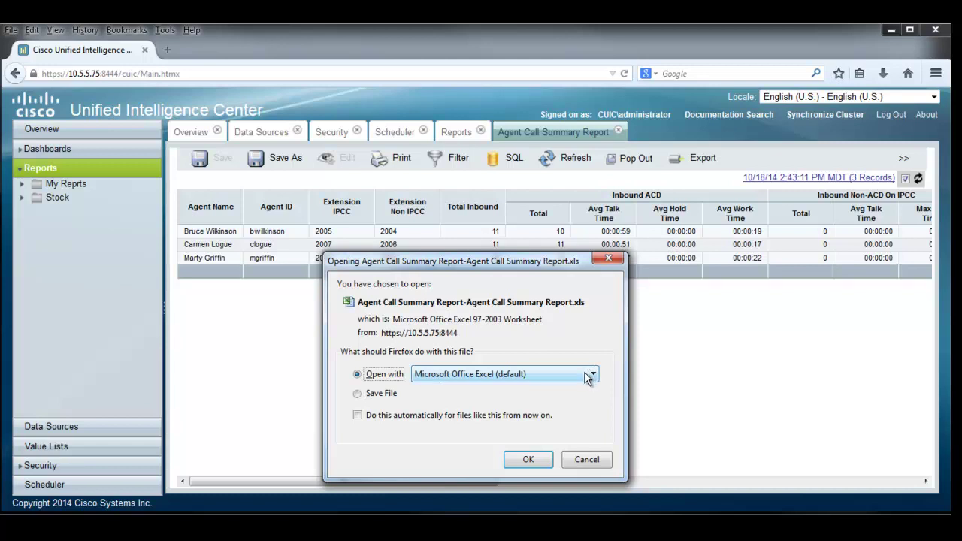
left_click(532, 460)
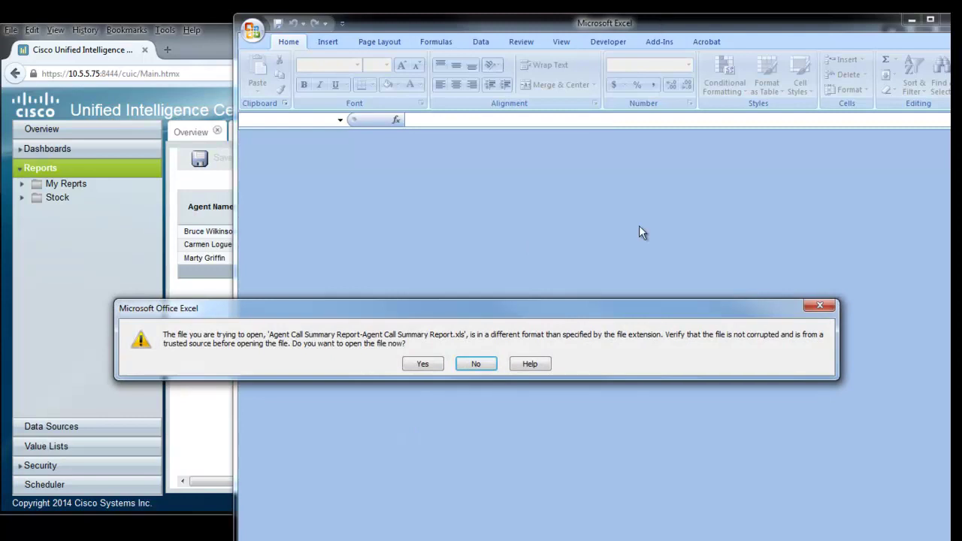
Accept Excel's file-format warning to view the exported workbook, then close Excel.
left_click(423, 364)
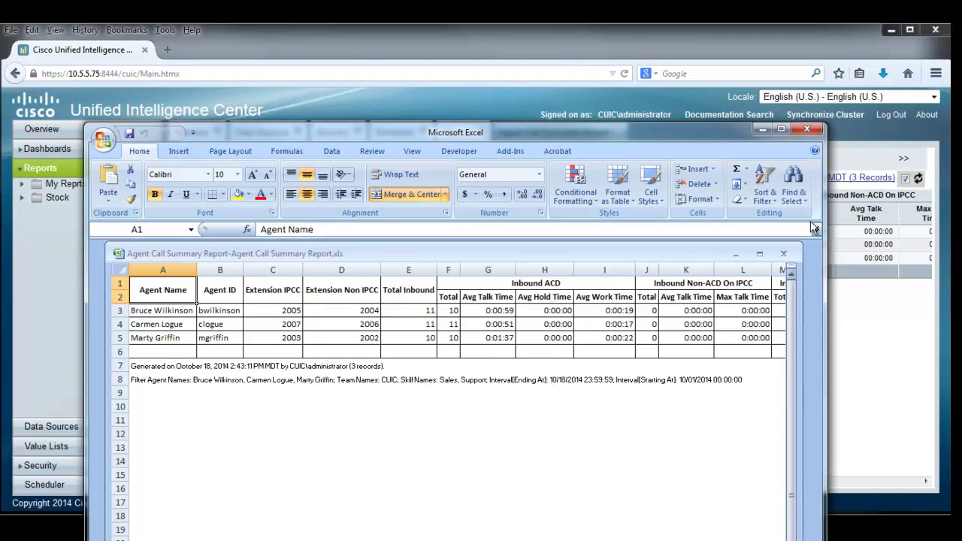
left_click(809, 130)
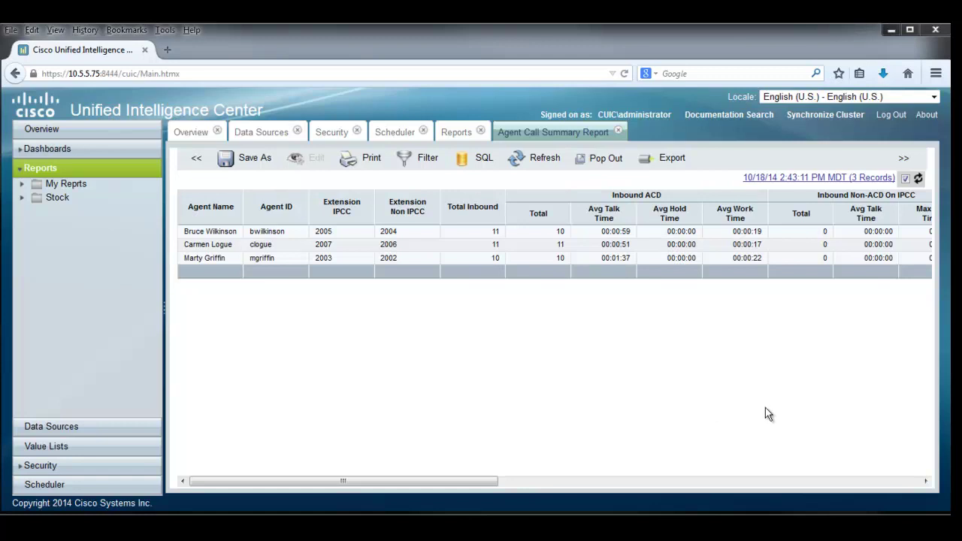
Switch the report view to Average Talk, Hold, Work Time for Inbound ACD.
left_click(906, 161)
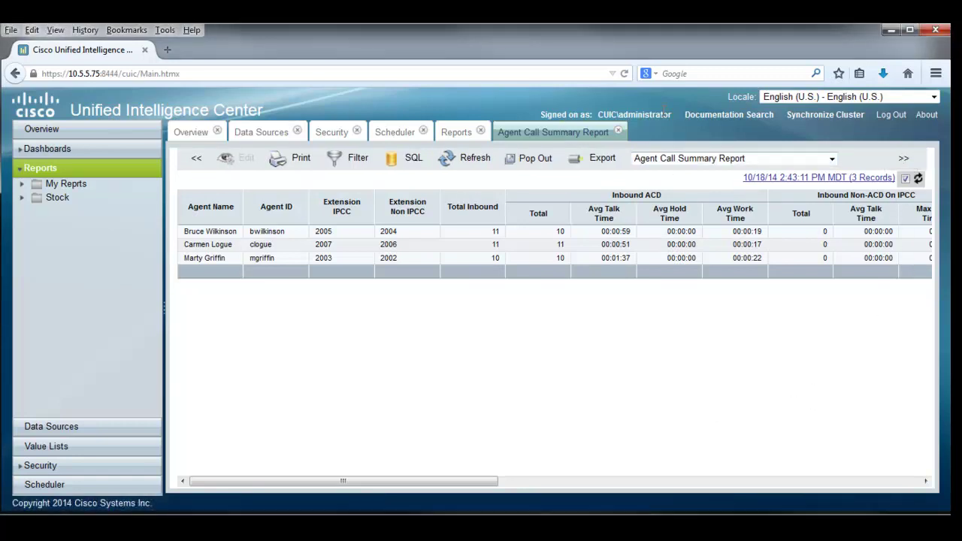
left_click(832, 161)
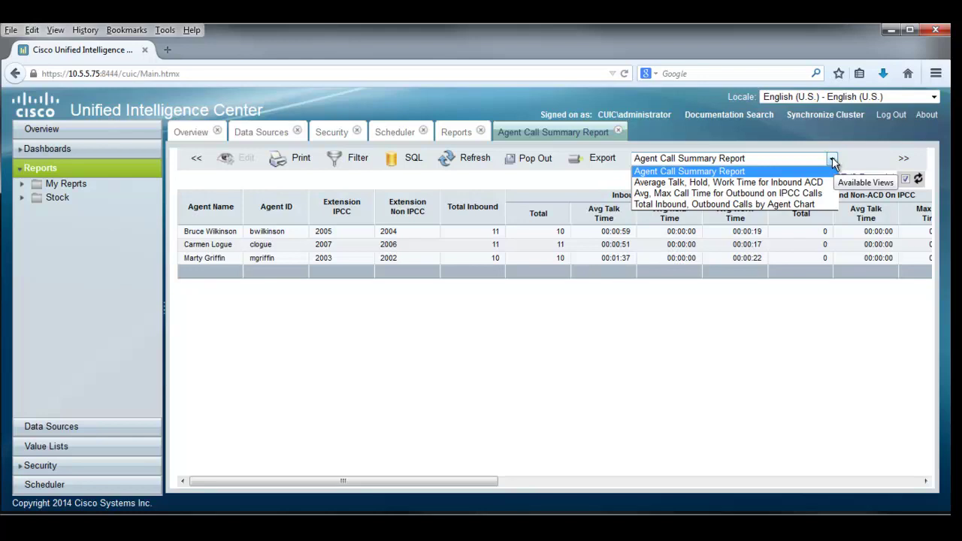
left_click(724, 183)
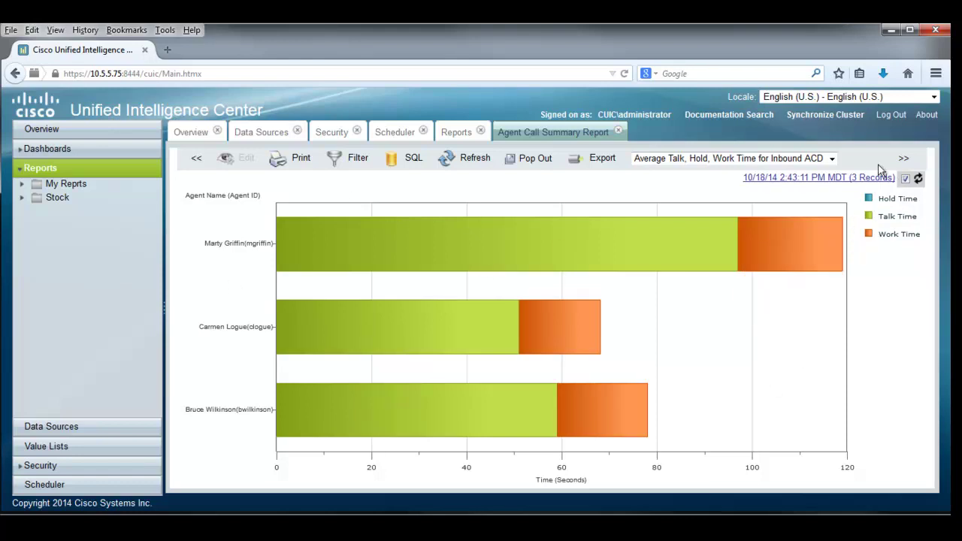
View the Avg. Max Call Time for Outbound on IPCC Calls chart, then Total Inbound, Outbound Calls by Agent Chart.
left_click(833, 158)
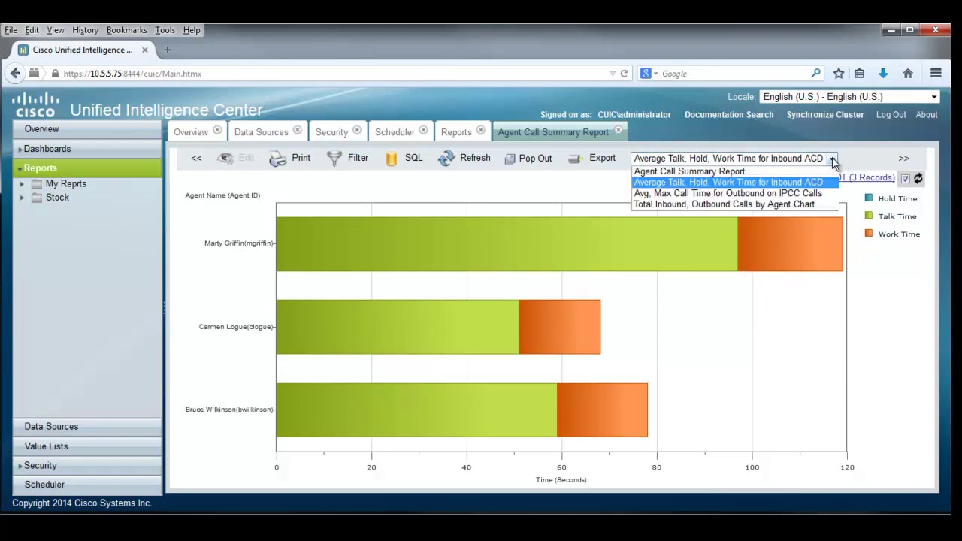
left_click(770, 194)
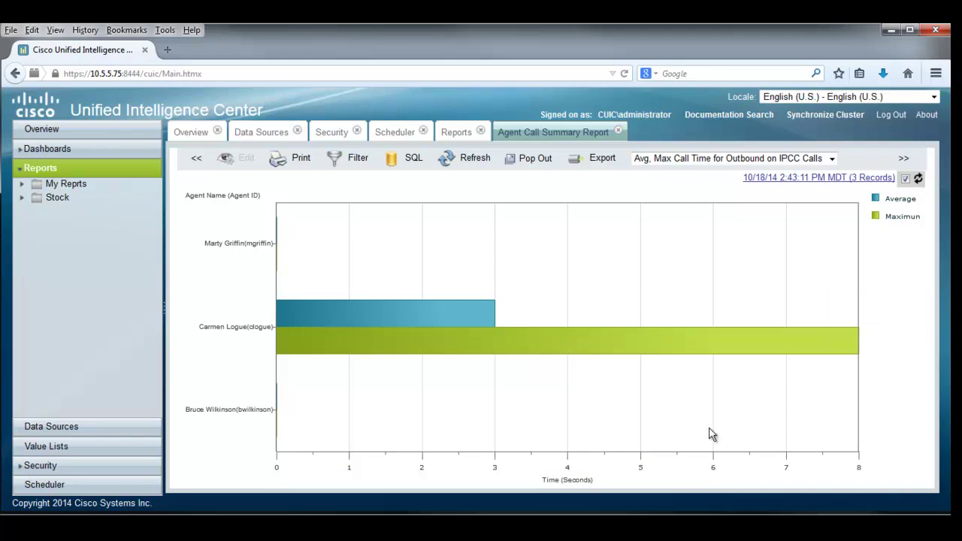
mouse_move(830, 315)
left_click(831, 159)
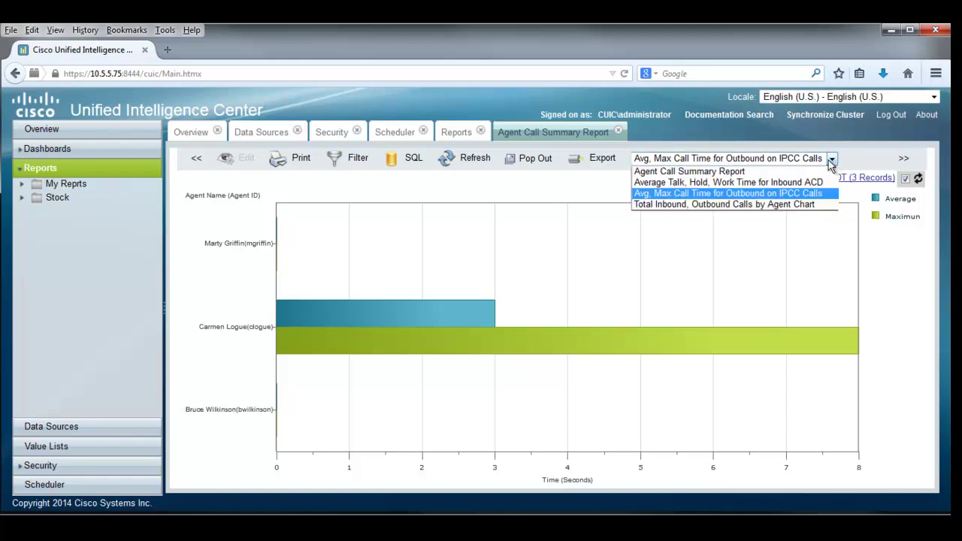
left_click(752, 205)
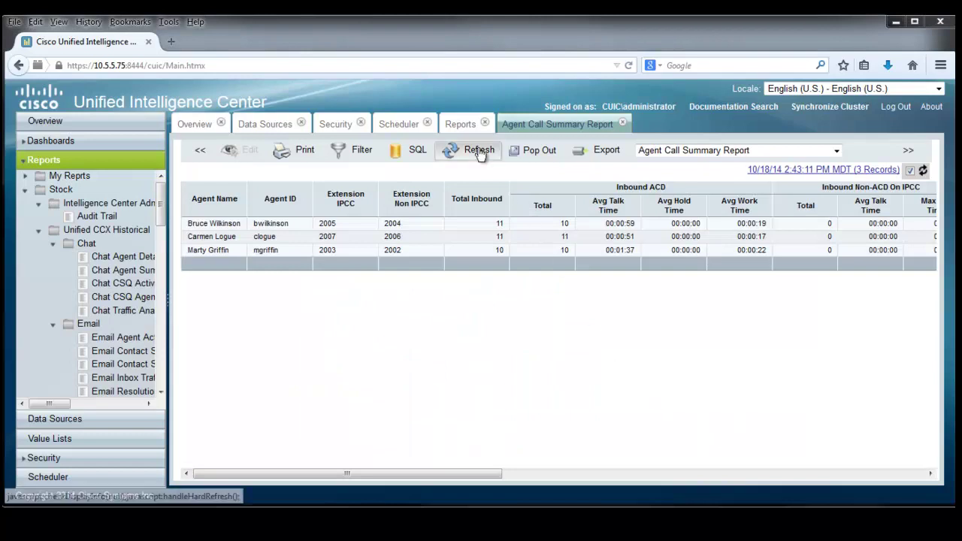
Open the Contact Service Queue Activity Report with the relative date range set to This Month.
left_click(460, 125)
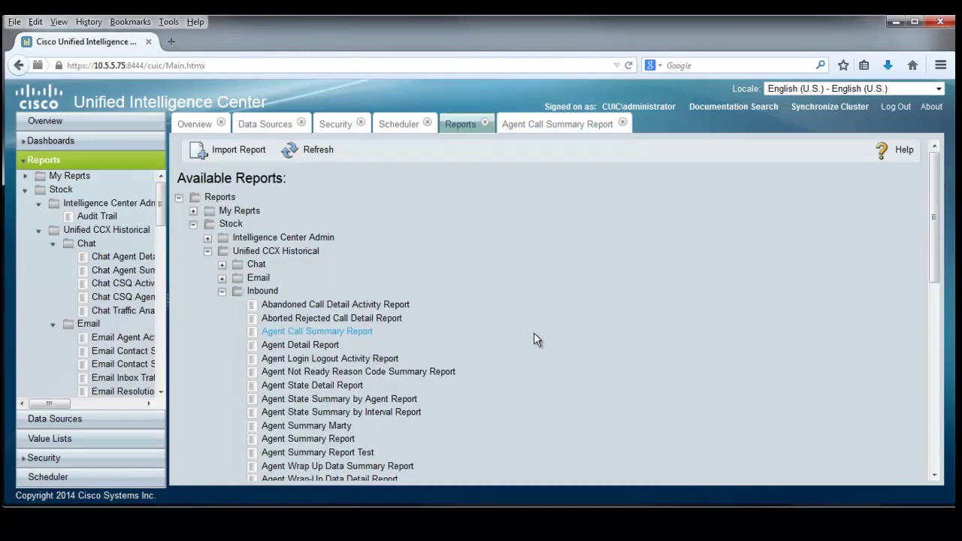
scroll(535, 332, "down", 6)
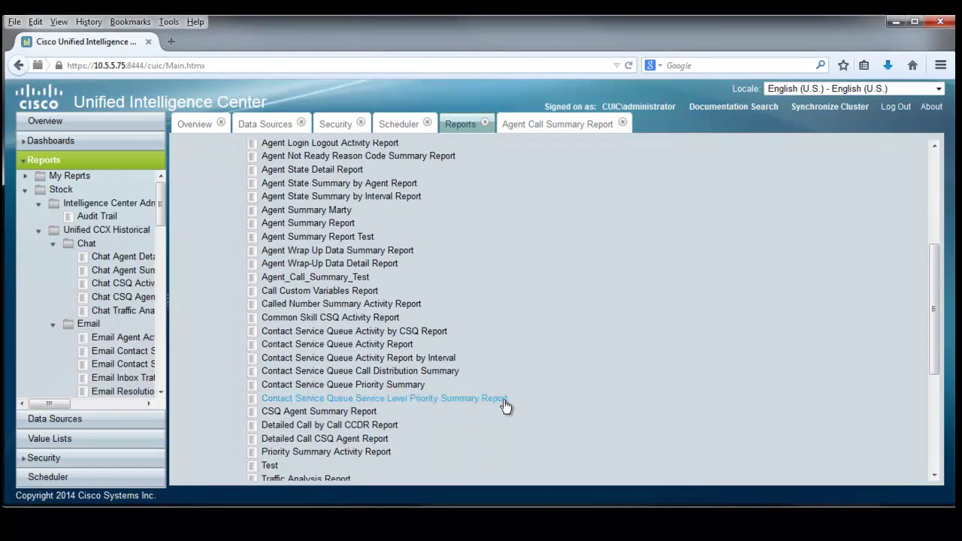
left_click(361, 347)
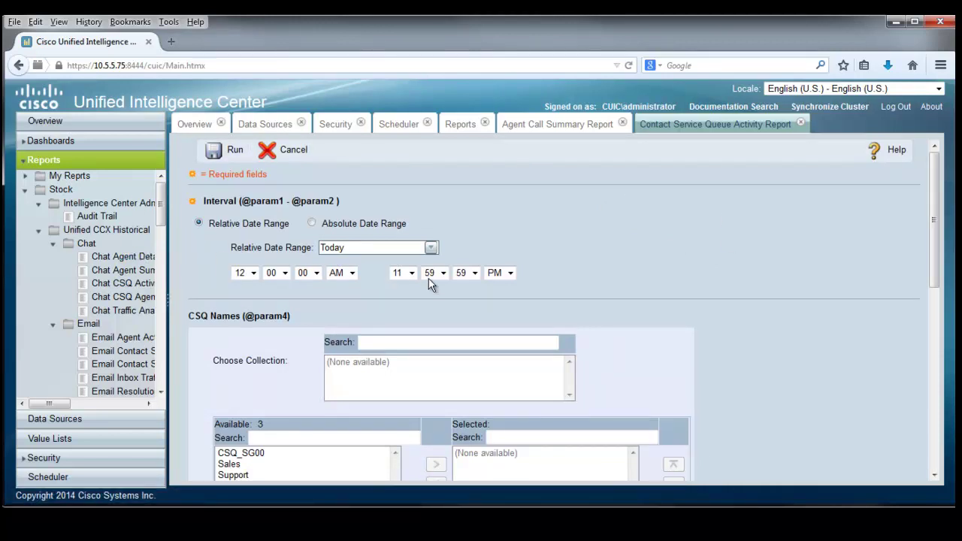
left_click(431, 248)
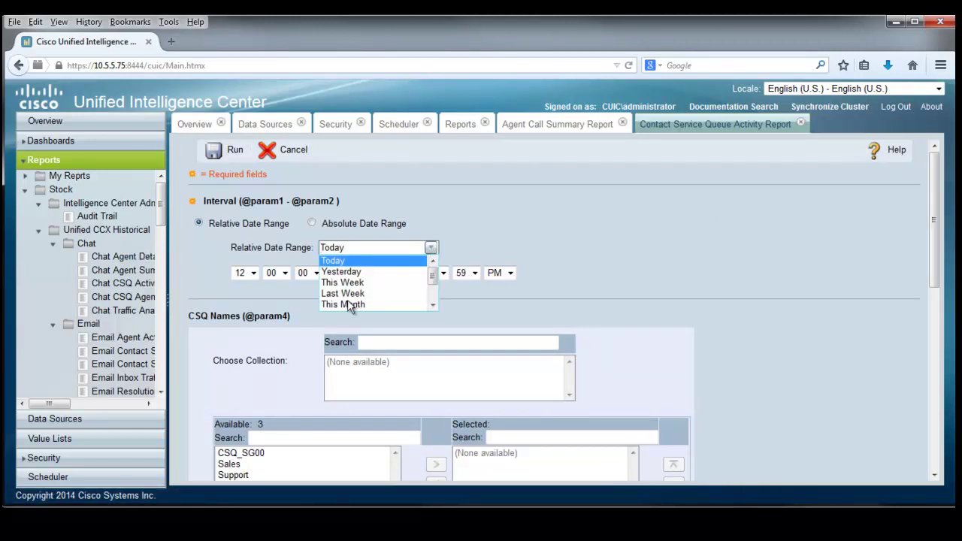
left_click(348, 305)
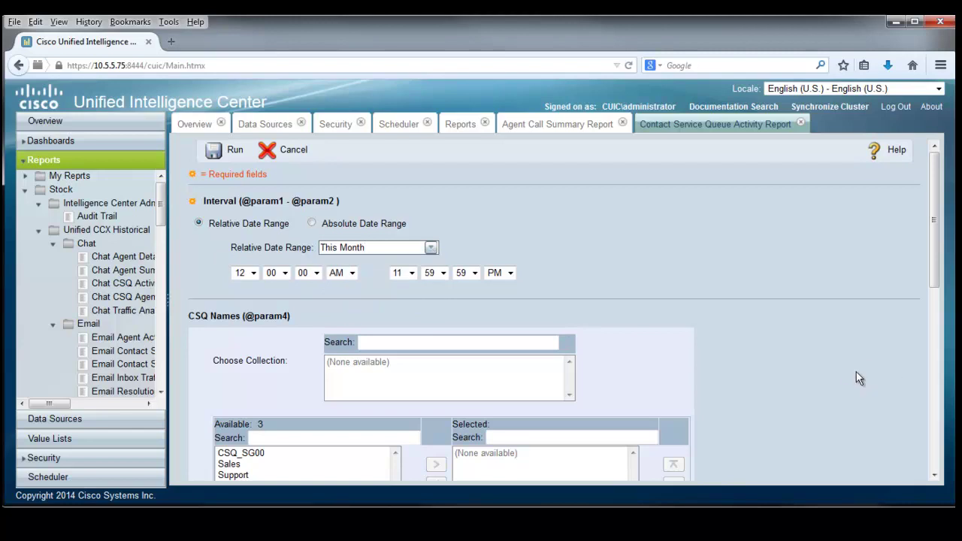
Add the Sales and Support queues and the Skill Group queue type to the filter.
scroll(850, 370, "down", 3)
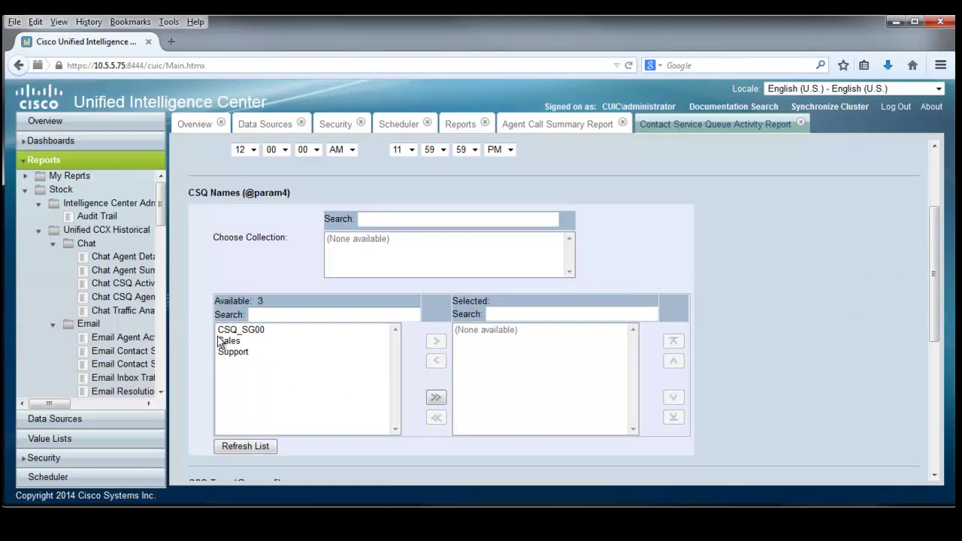
left_click(228, 342)
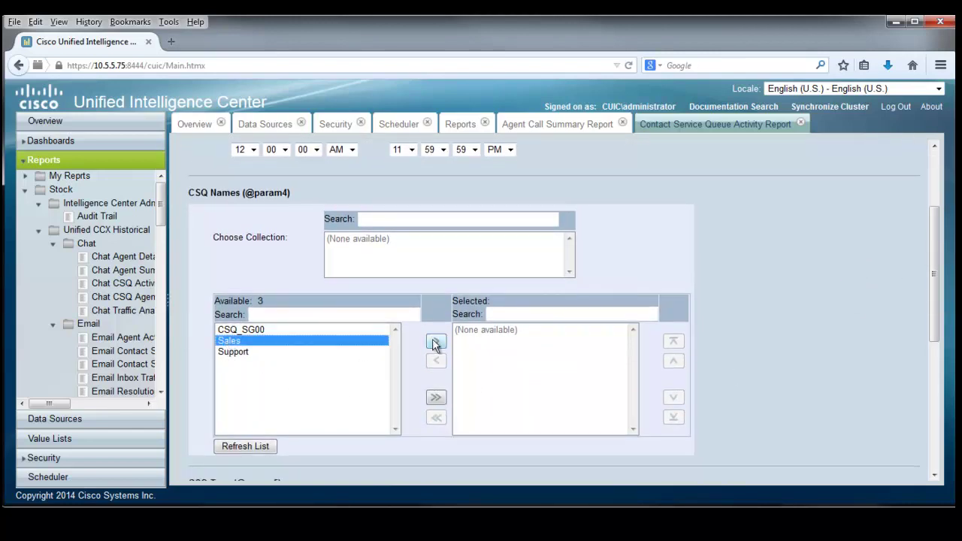
left_click(435, 342)
left_click(249, 342)
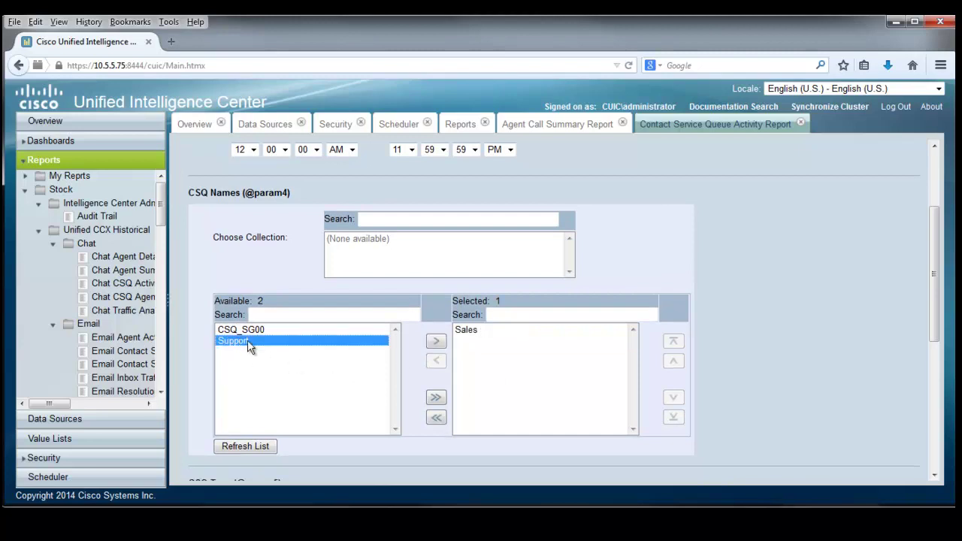
left_click(436, 341)
scroll(436, 350, "down", 5)
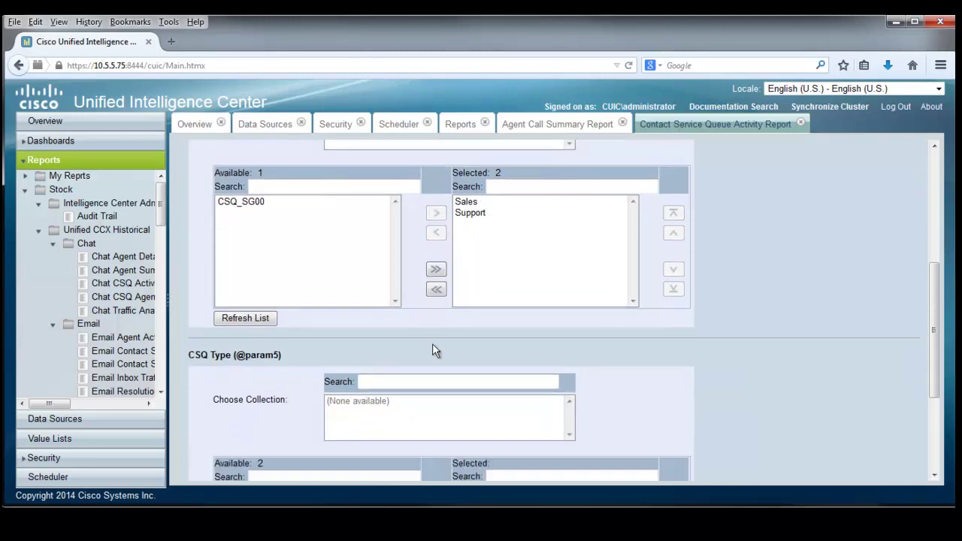
scroll(432, 349, "down", 4)
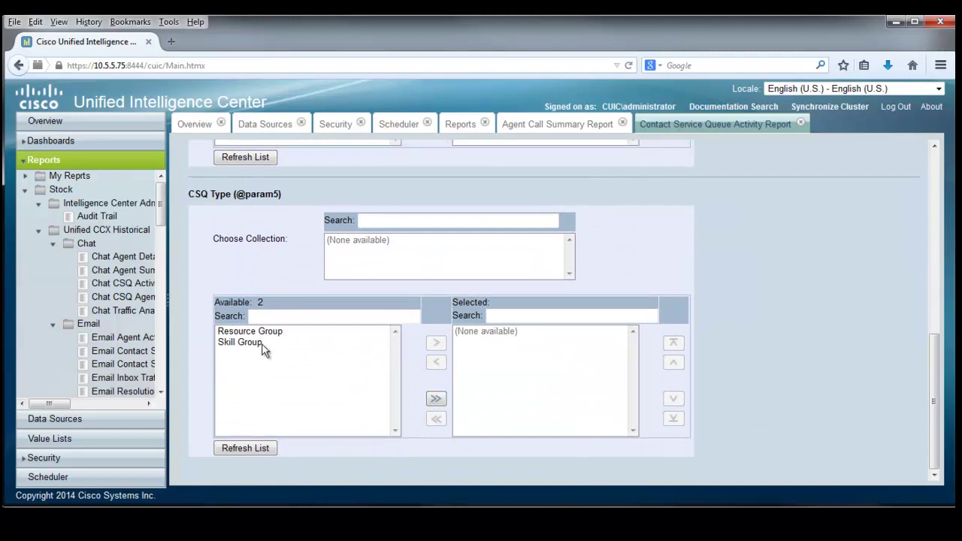
left_click(256, 342)
left_click(436, 342)
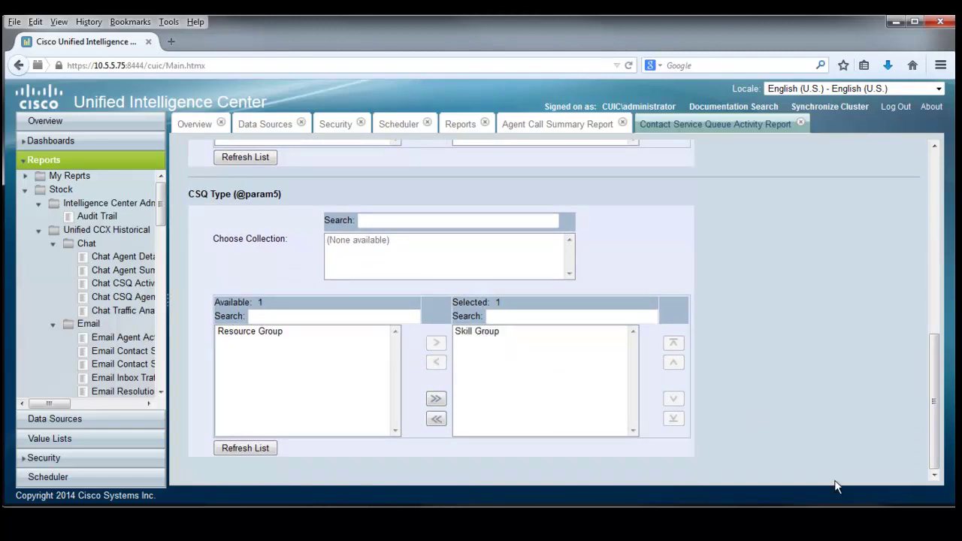
scroll(815, 448, "up", 15)
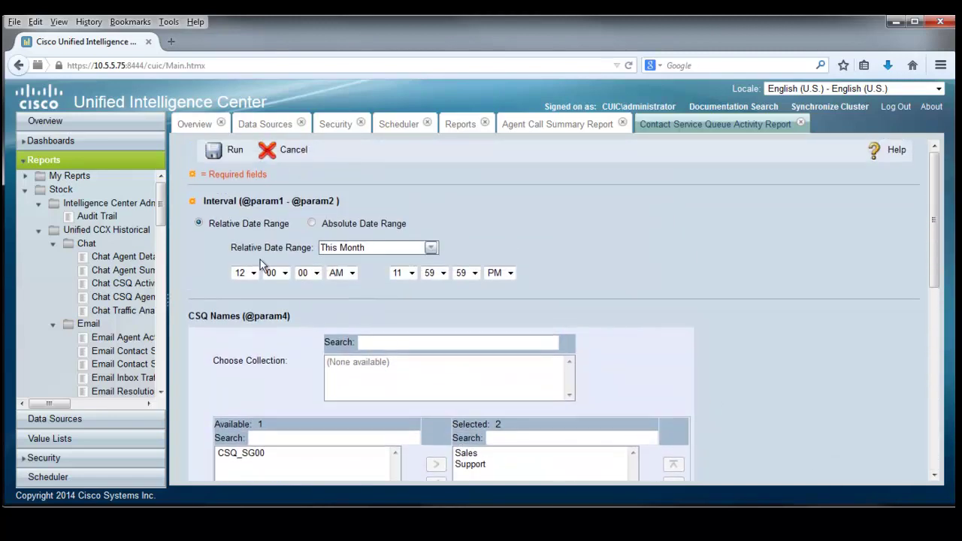
Run the report and scroll across its columns: Sales and Support, 14 calls presented, 10 handled.
left_click(228, 150)
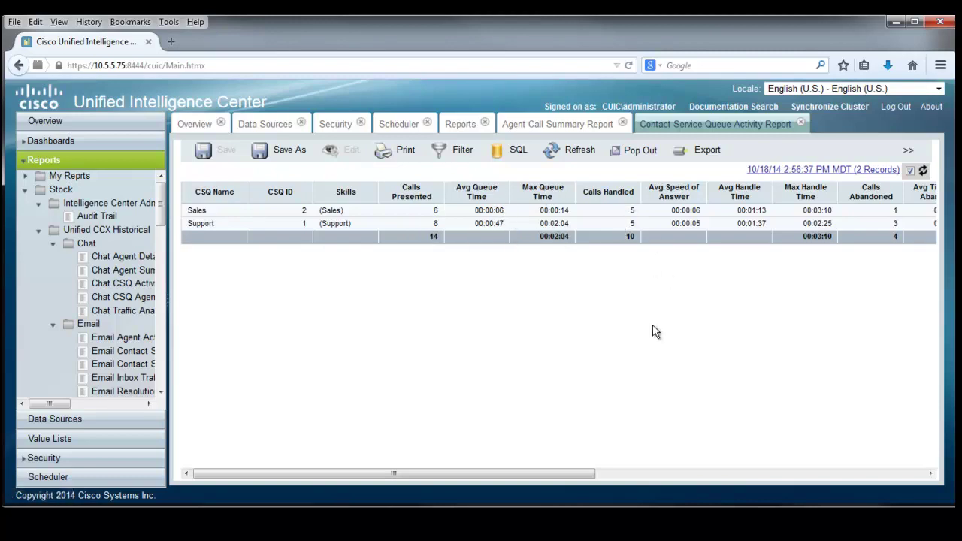
left_click_drag(585, 474, 925, 518)
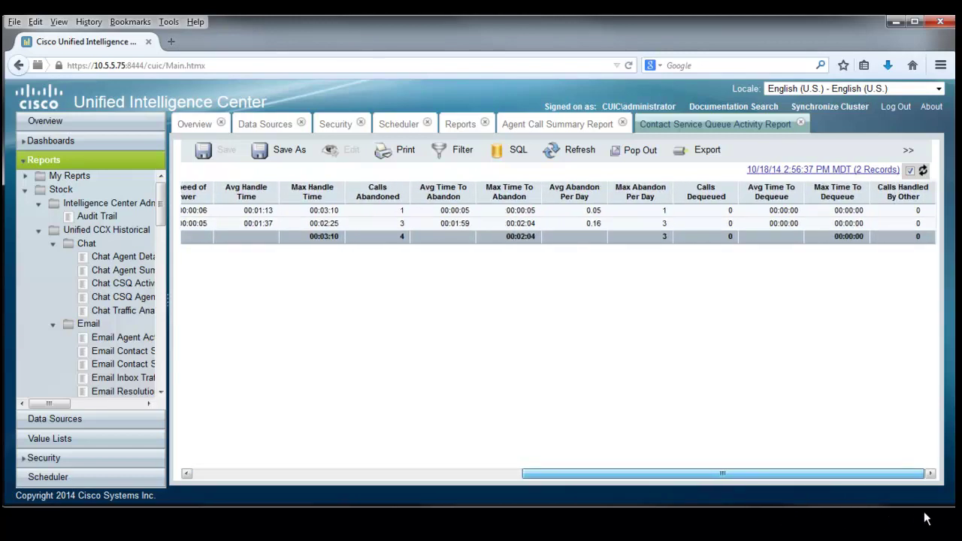
left_click_drag(926, 519, 281, 448)
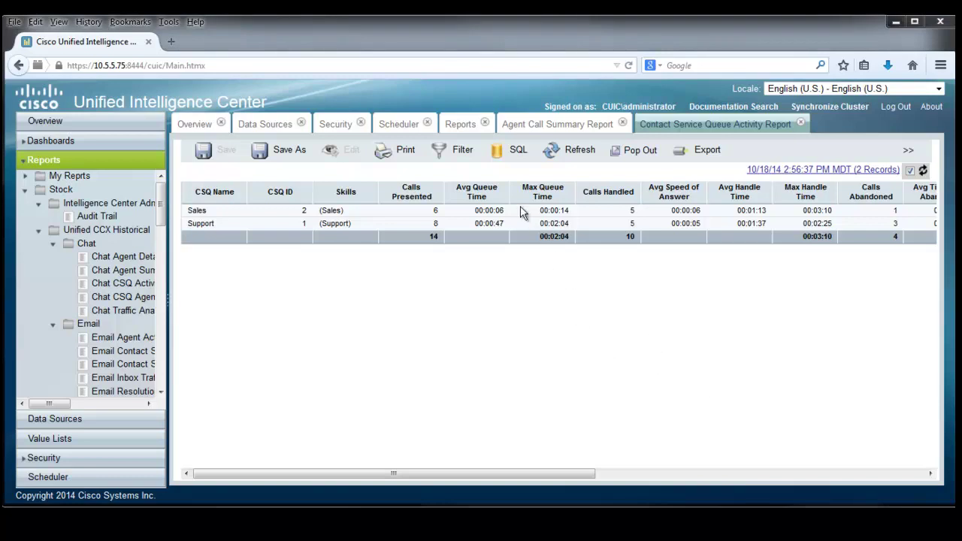
Open the Agent Detail Report with the relative date range set to This Month.
left_click(460, 124)
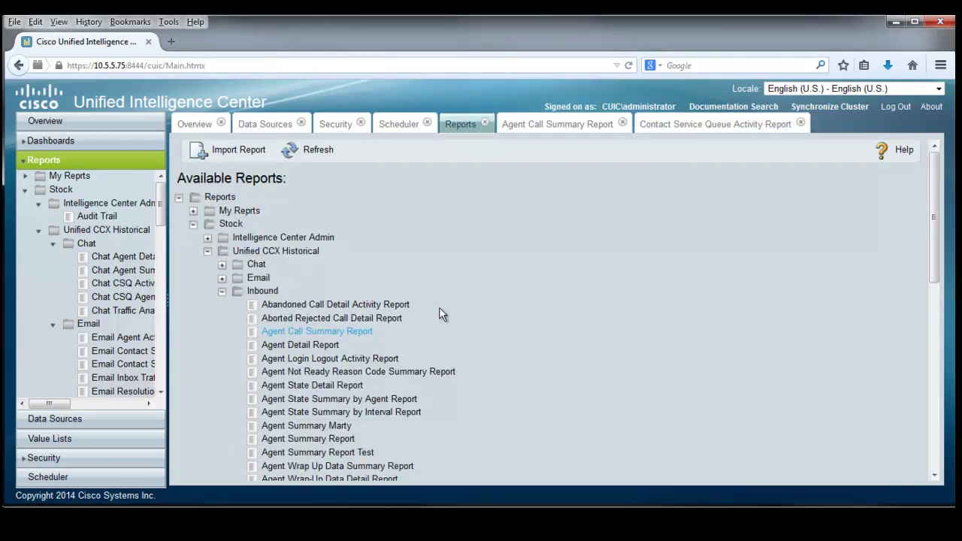
left_click(314, 348)
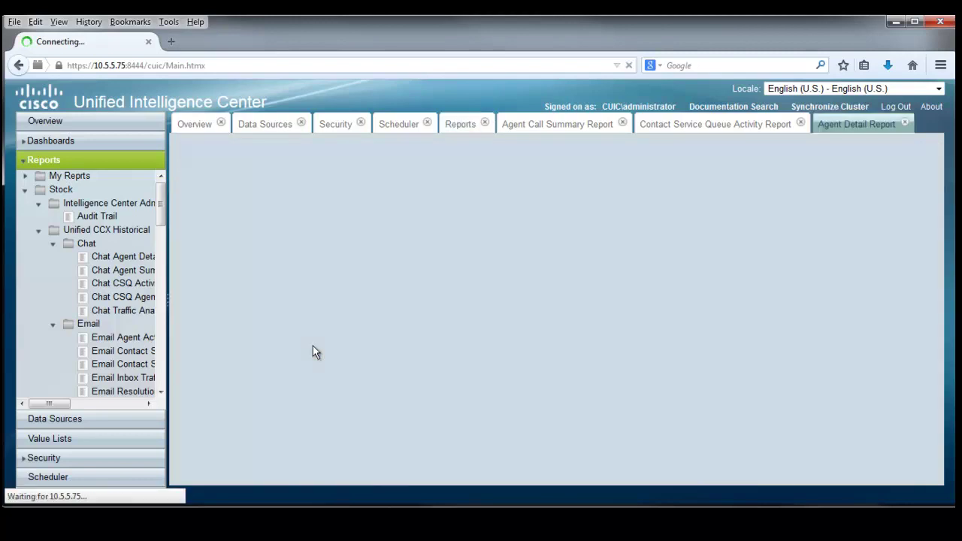
scroll(617, 270, "down", 2)
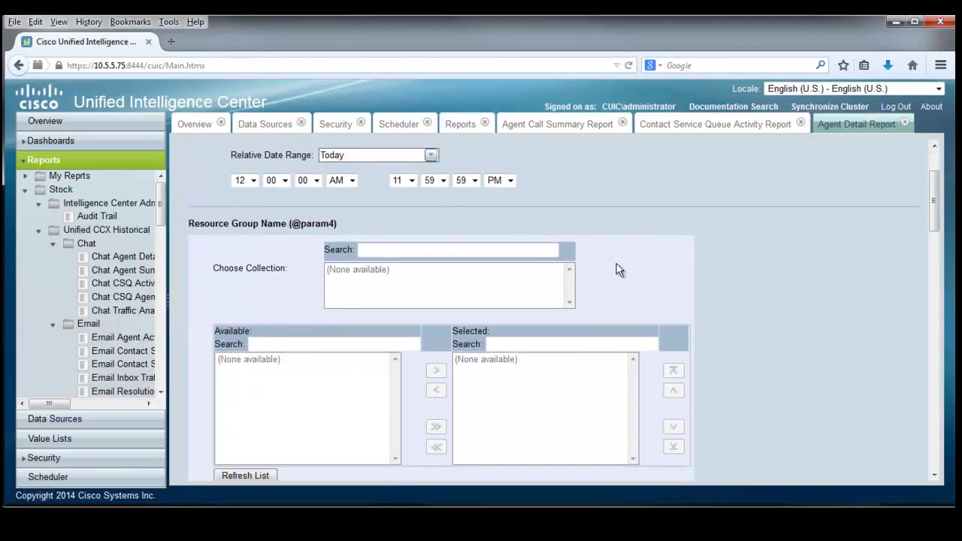
left_click(431, 156)
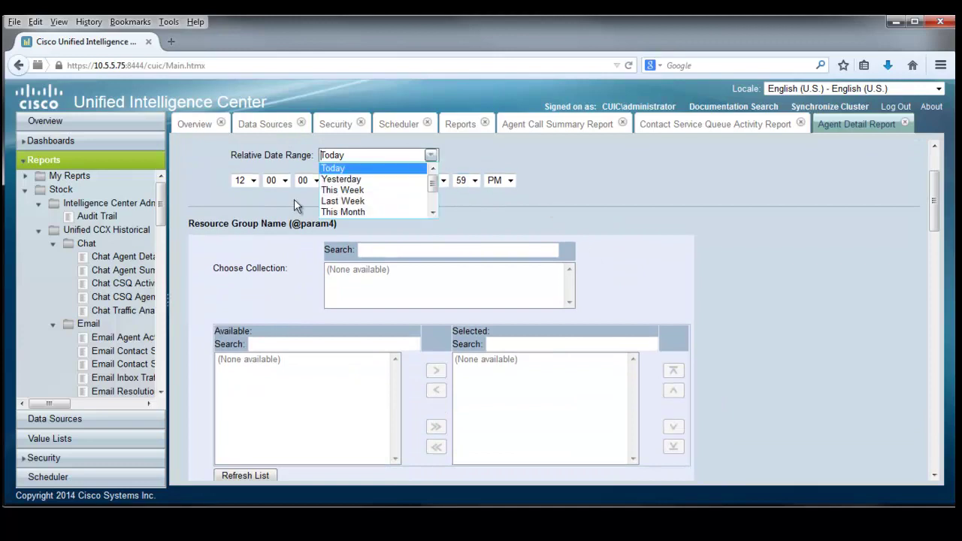
left_click(335, 214)
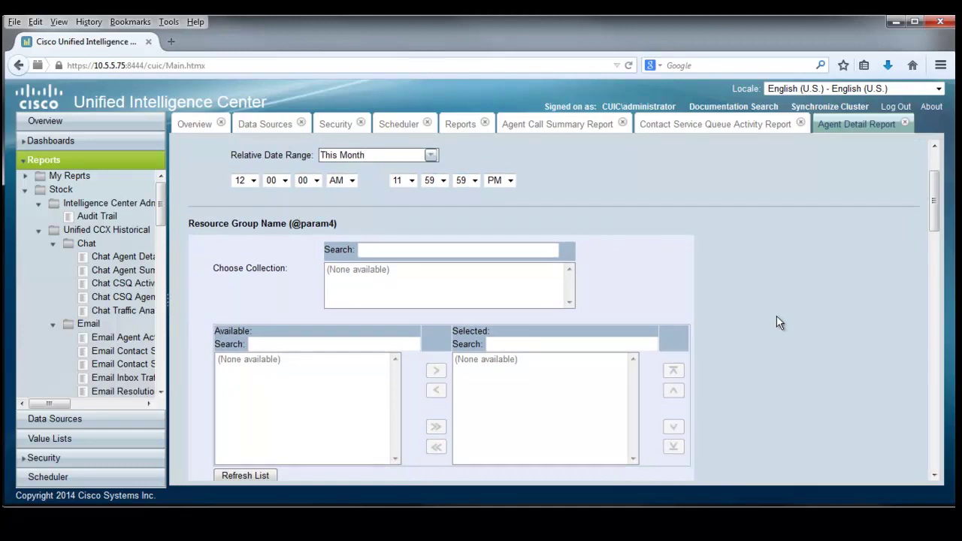
Add all four available agents to the report filter.
scroll(779, 323, "down", 5)
scroll(777, 320, "down", 2)
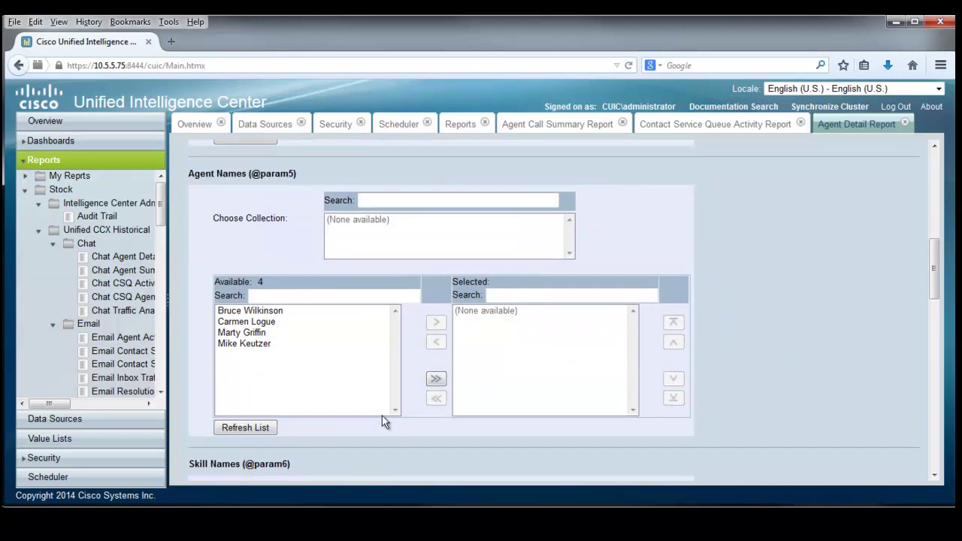
left_click(260, 311)
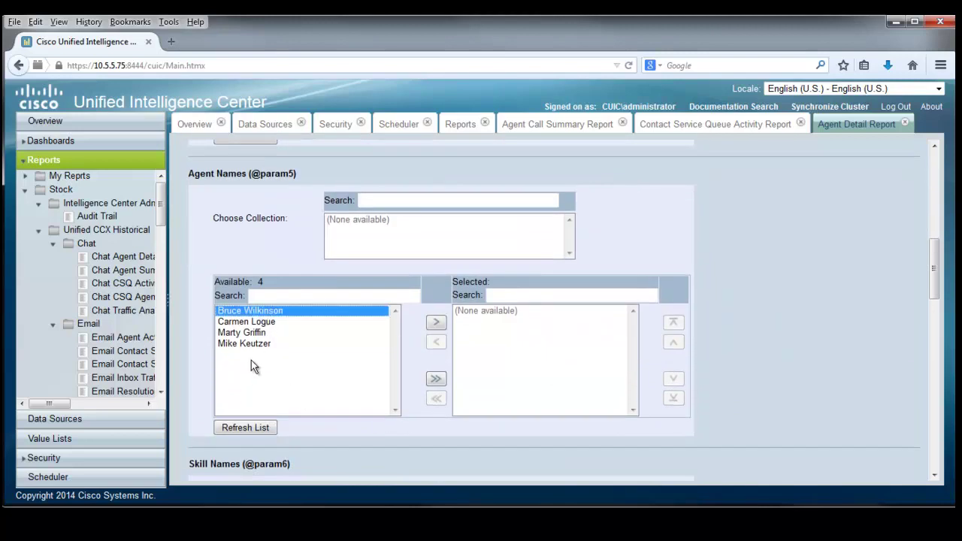
left_click(265, 345, "shift")
left_click(436, 325)
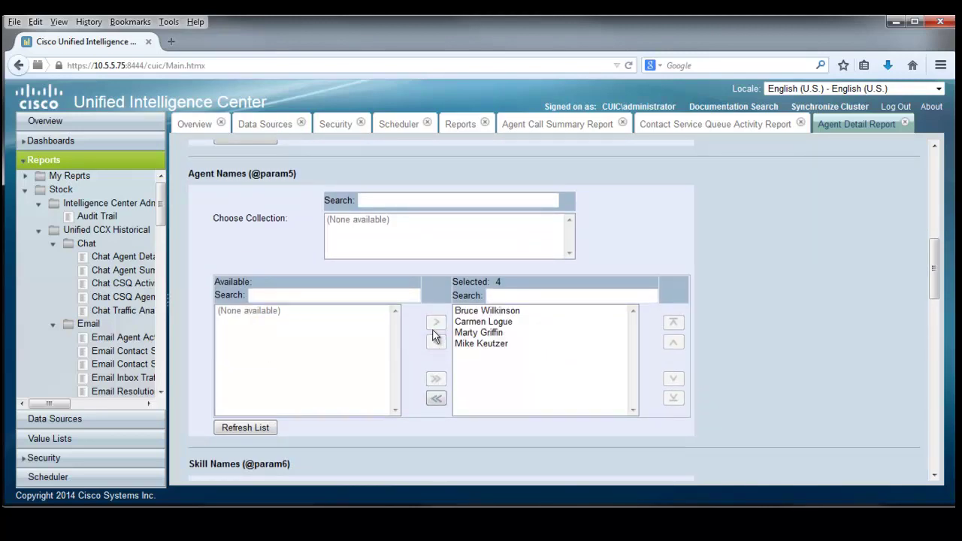
Select the Sales and Support skills and the CUIC team for the filter.
scroll(564, 381, "down", 5)
scroll(567, 380, "down", 1)
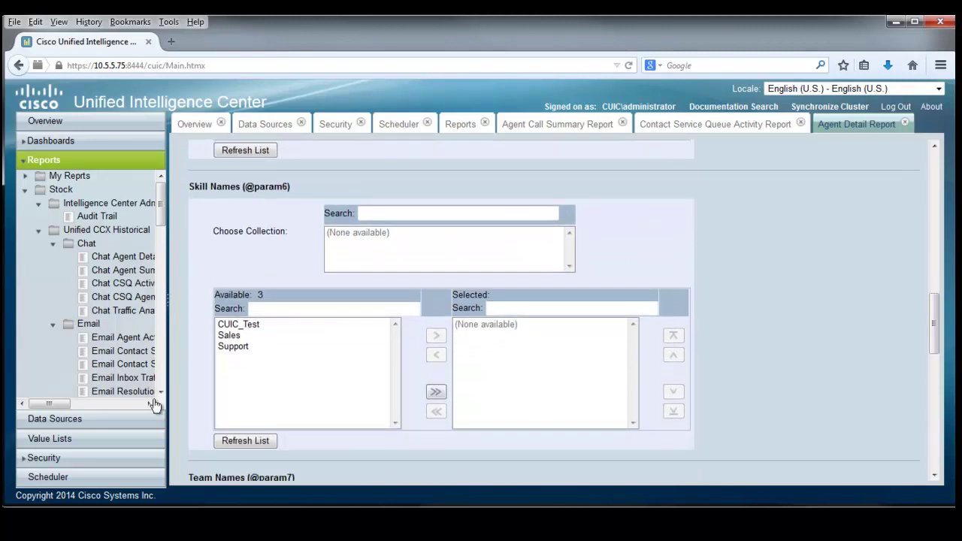
left_click(229, 335)
left_click(230, 347, "shift")
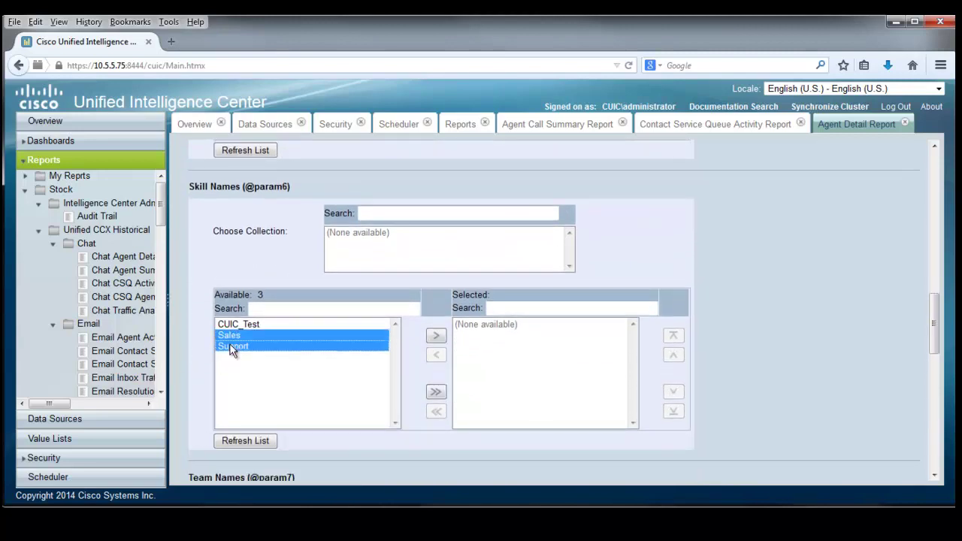
left_click(437, 336)
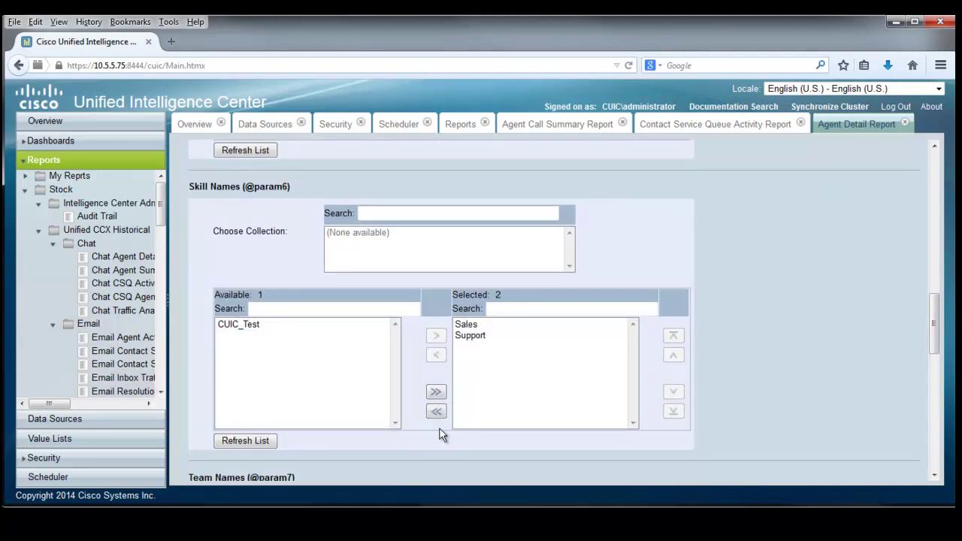
scroll(443, 434, "down", 5)
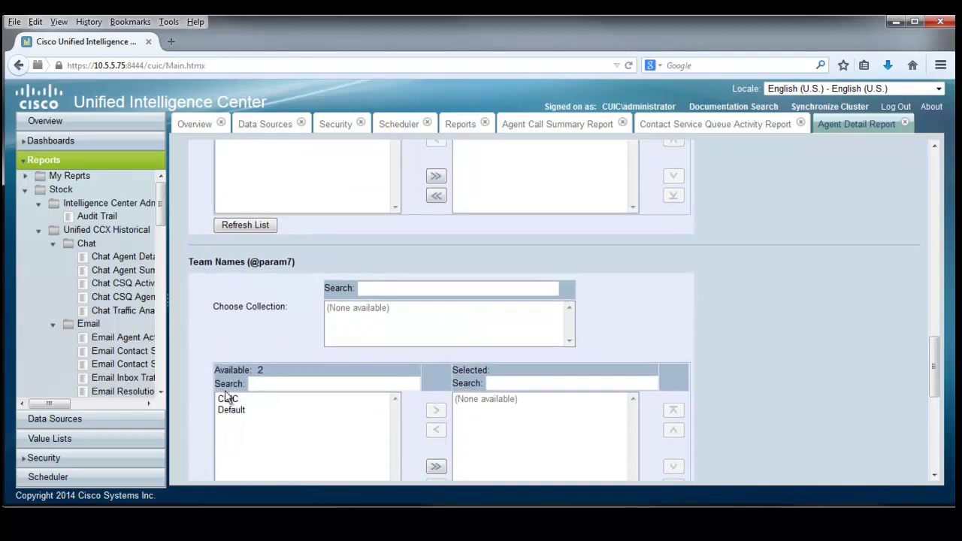
left_click(230, 401)
left_click(437, 411)
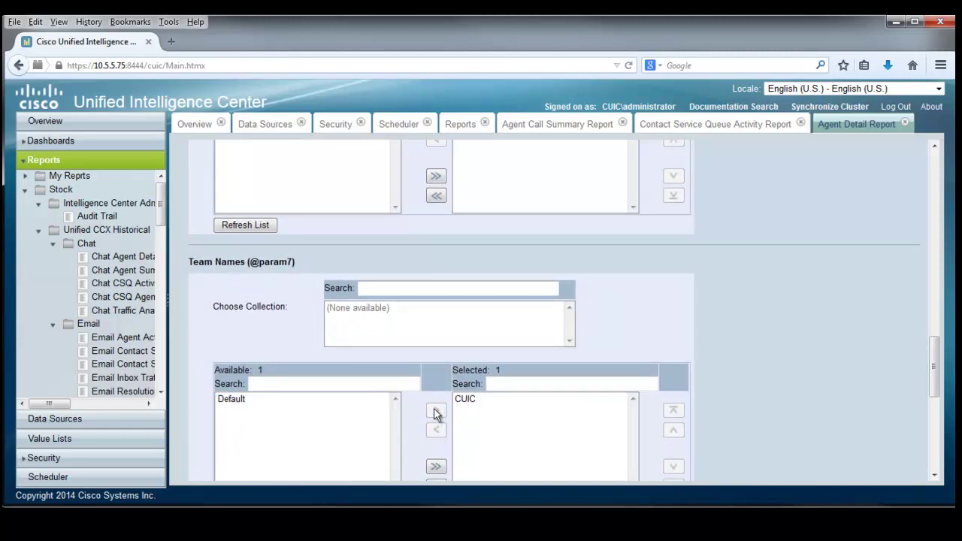
scroll(731, 397, "up", 5)
scroll(730, 396, "up", 15)
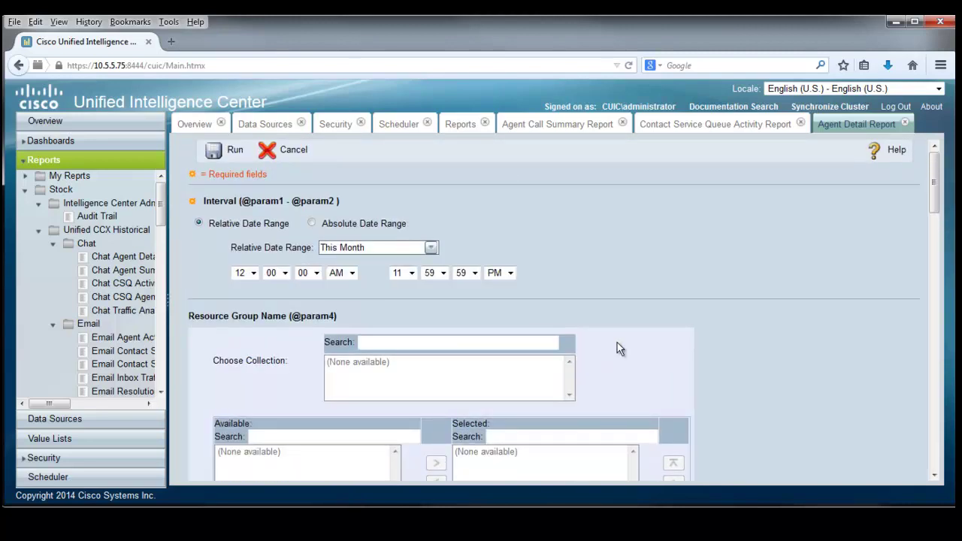
Run the filtered Agent Detail Report, browse the 126 records, and sort them by Extension.
left_click(234, 152)
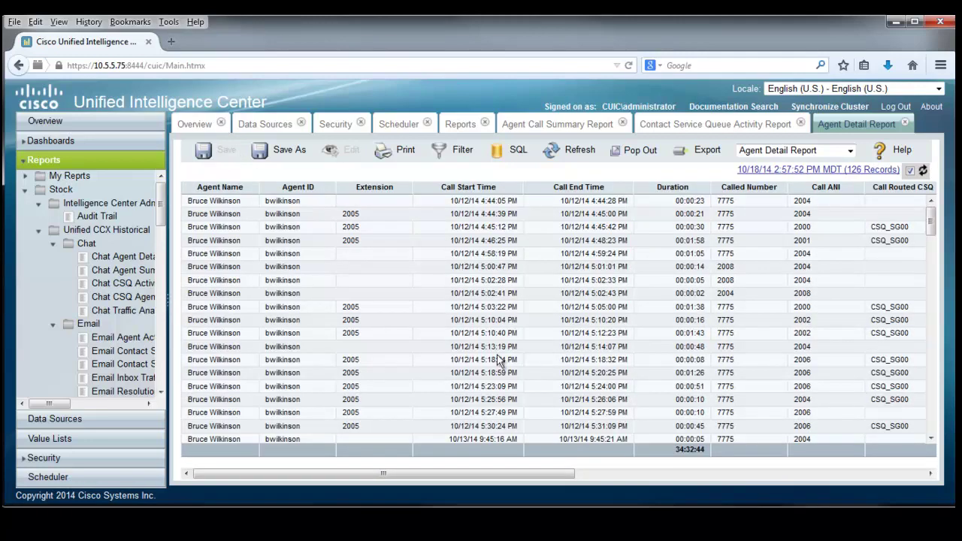
scroll(531, 306, "down", 1)
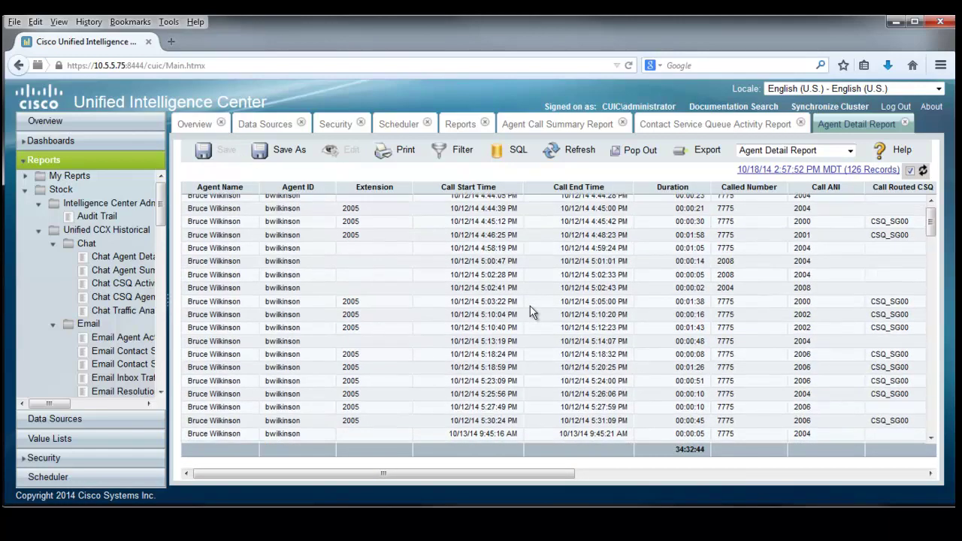
left_click_drag(931, 233, 925, 415)
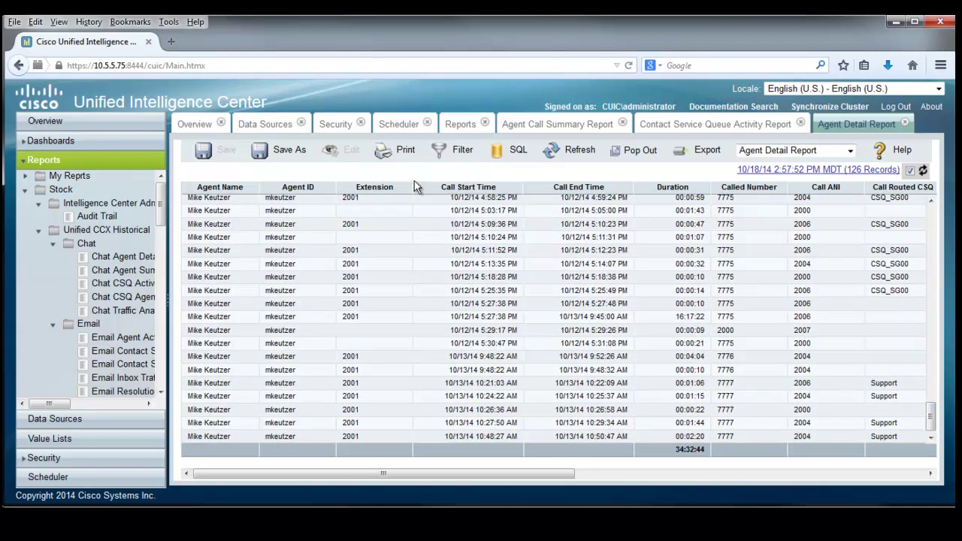
left_click(373, 194)
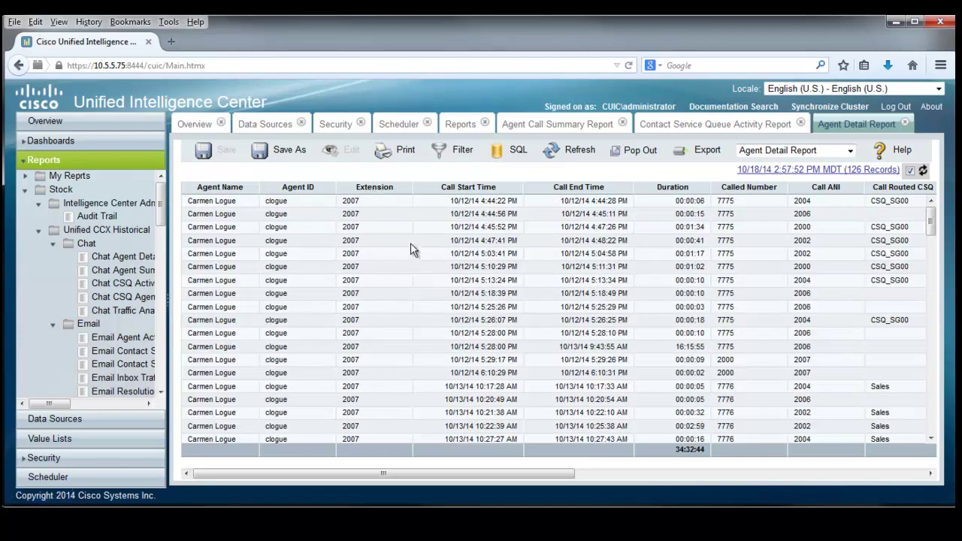
scroll(411, 242, "down", 1)
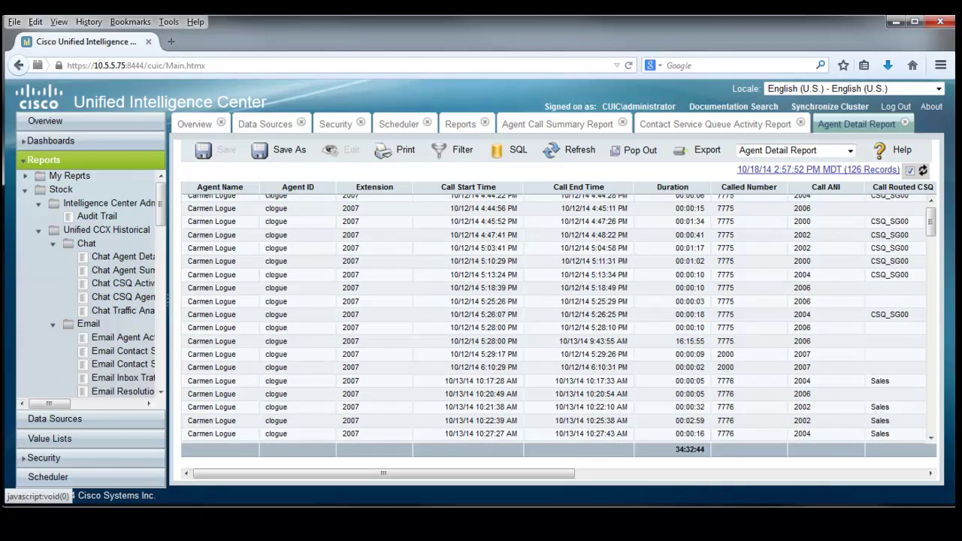
left_click_drag(930, 222, 912, 420)
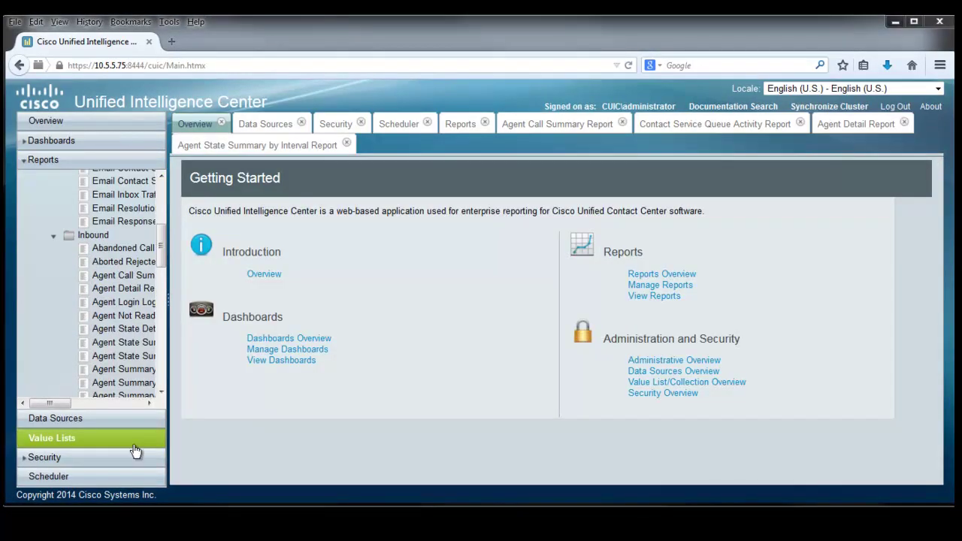
Open the Value Lists page and select the UCCX_AgentName value list.
left_click(56, 440)
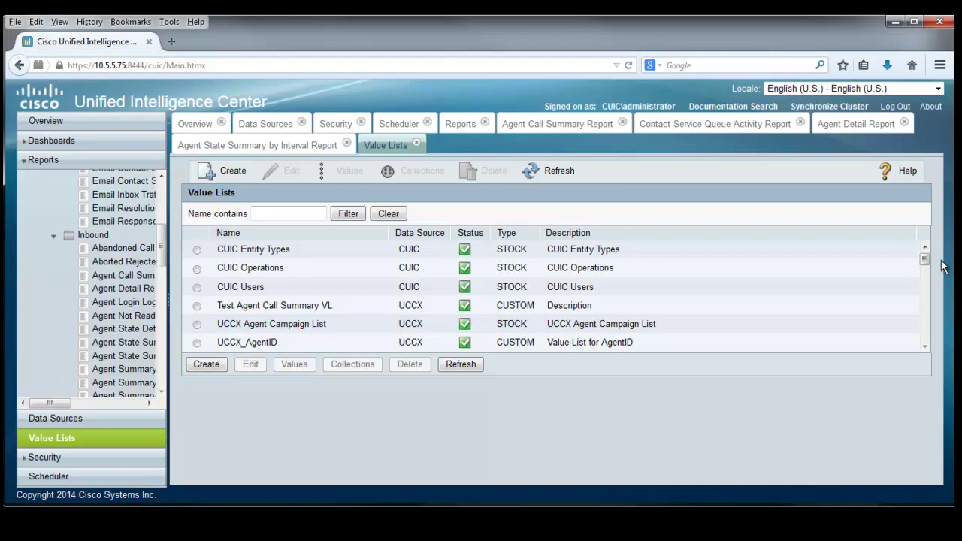
left_click_drag(926, 259, 940, 276)
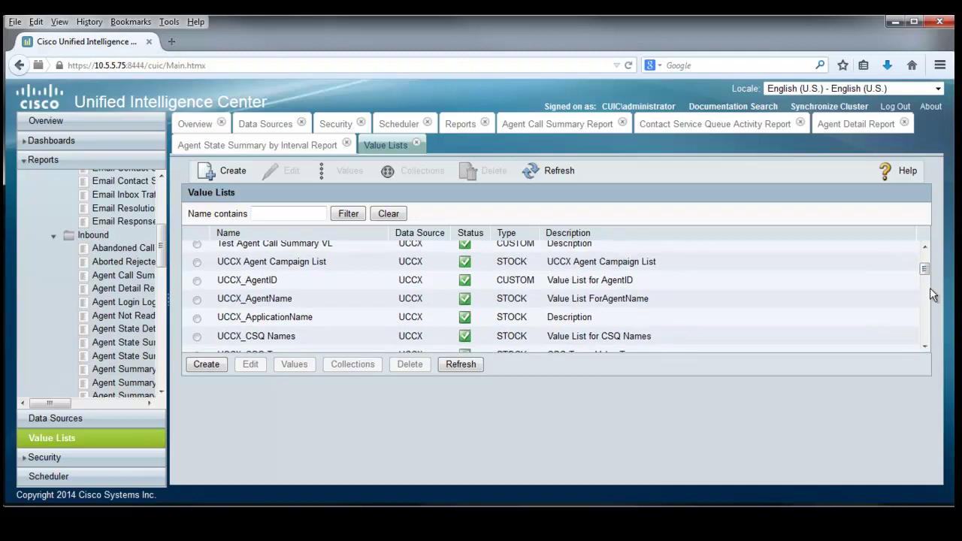
left_click(197, 302)
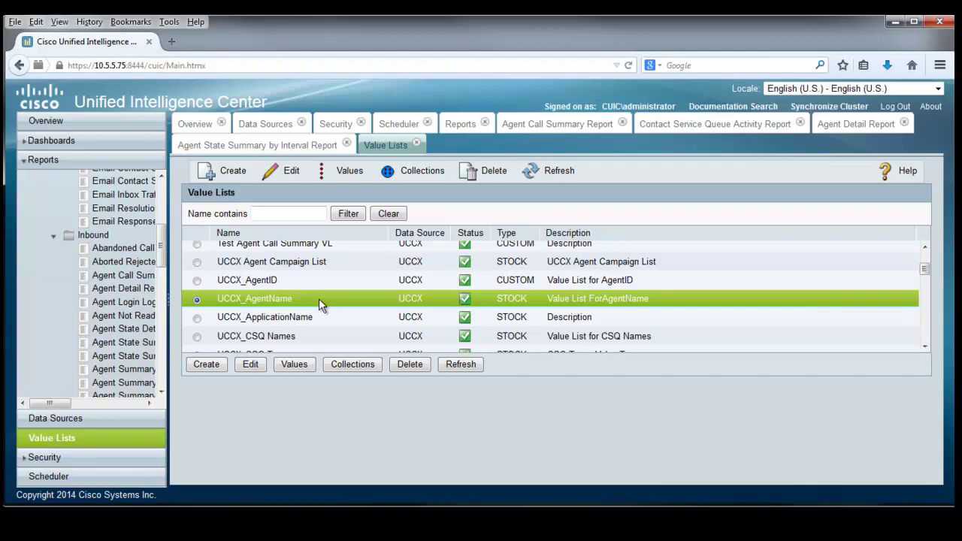
left_click(296, 366)
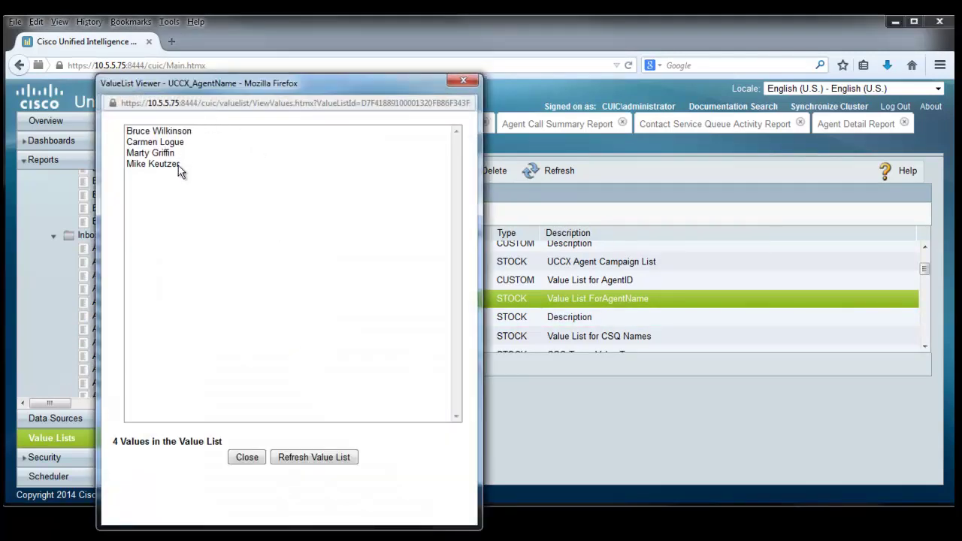
left_click(251, 459)
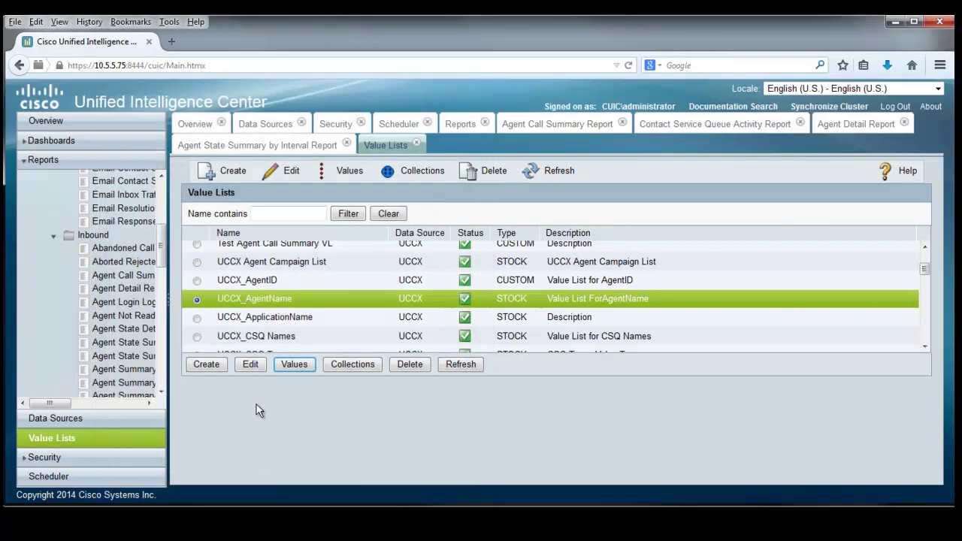
left_click(197, 282)
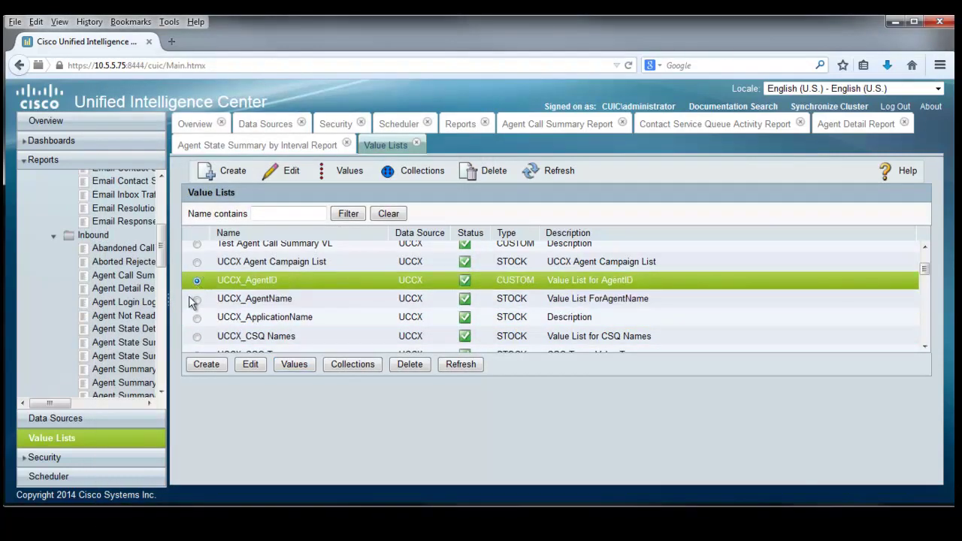
left_click(295, 364)
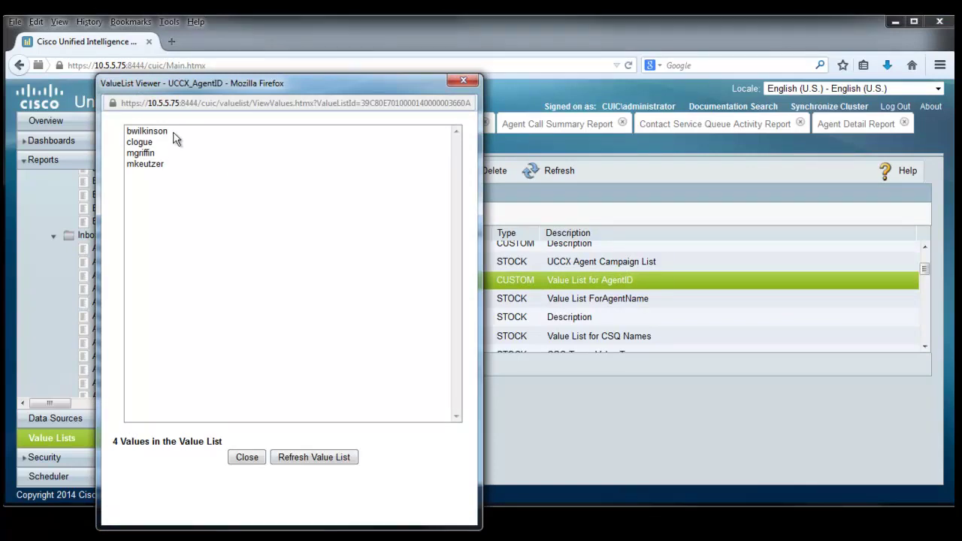
left_click(248, 458)
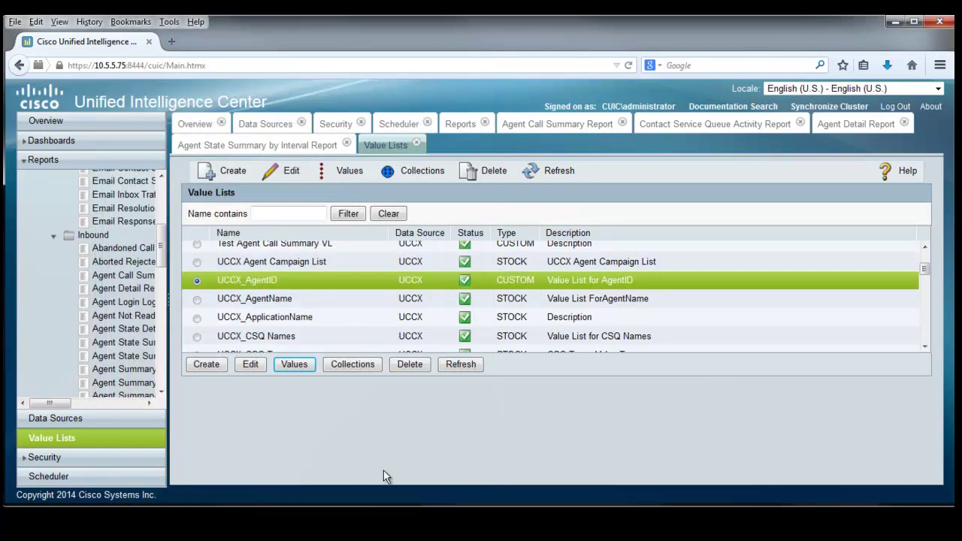
left_click(196, 300)
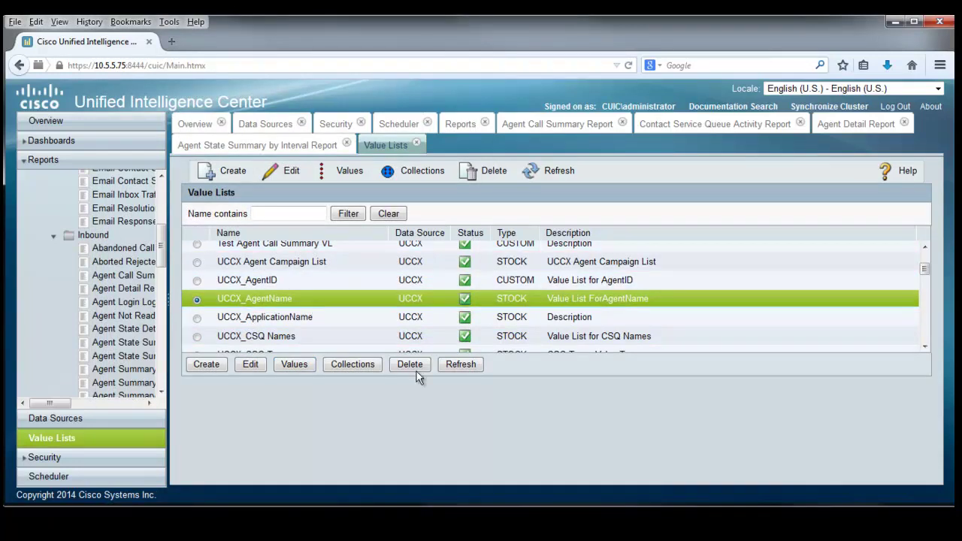
Open UCCX_AgentName for editing and examine its value and collection query text.
left_click(250, 364)
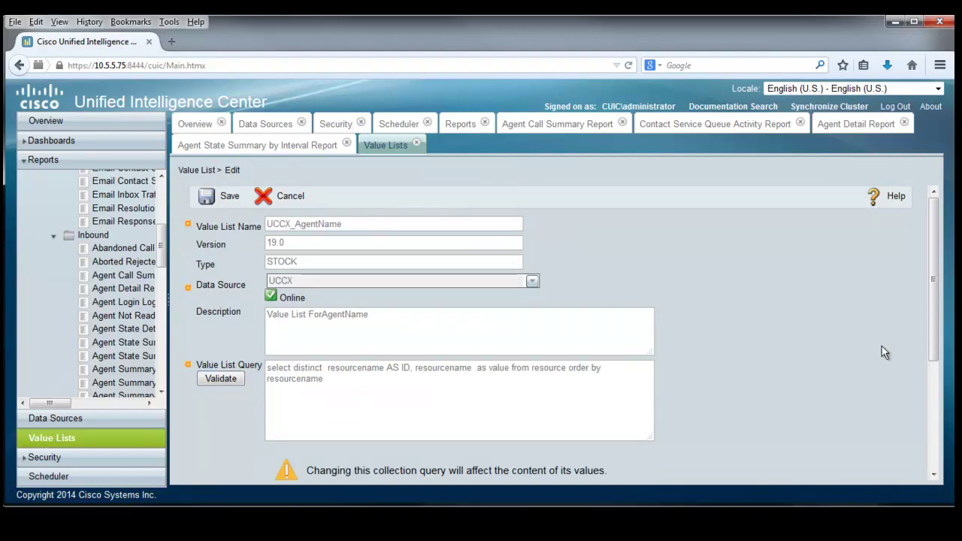
left_click_drag(935, 314, 916, 340)
left_click(485, 456)
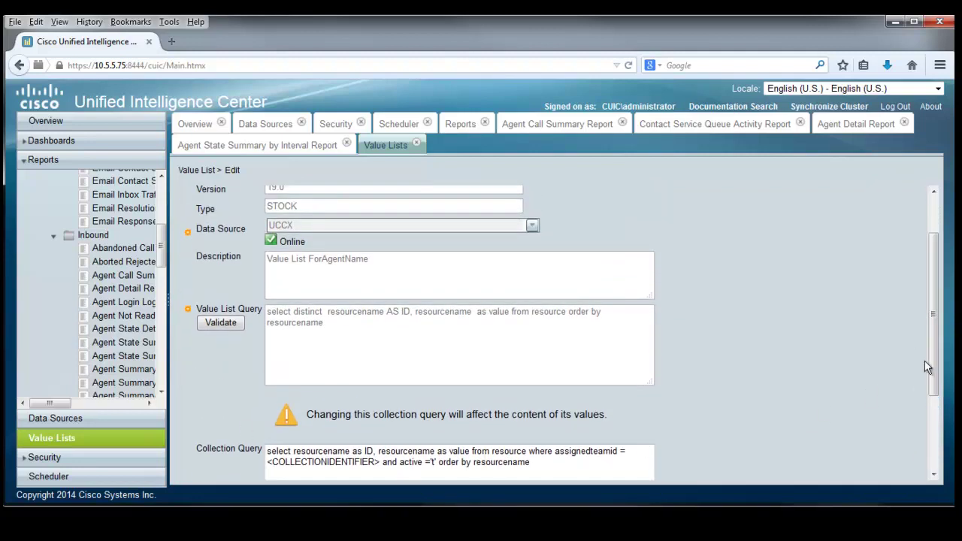
left_click_drag(930, 358, 929, 320)
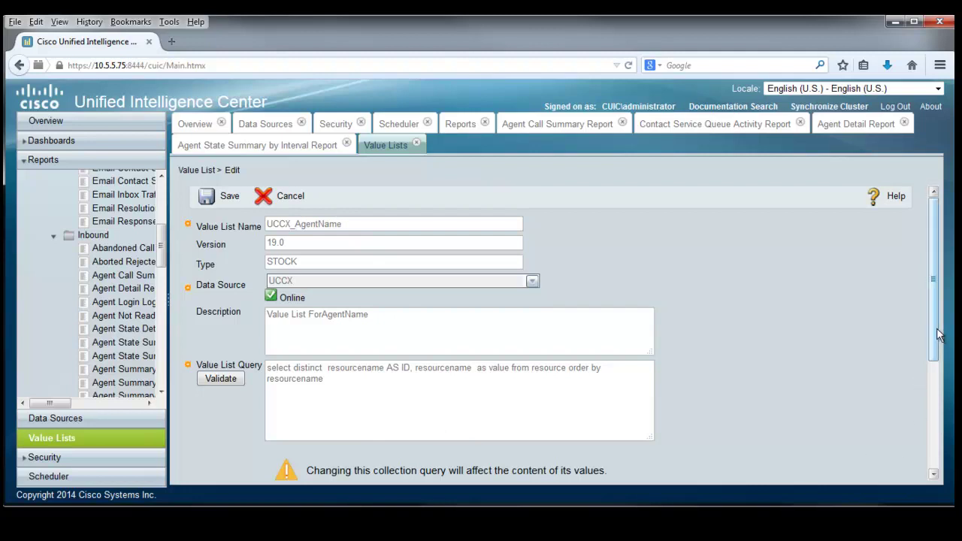
left_click_drag(934, 344, 947, 469)
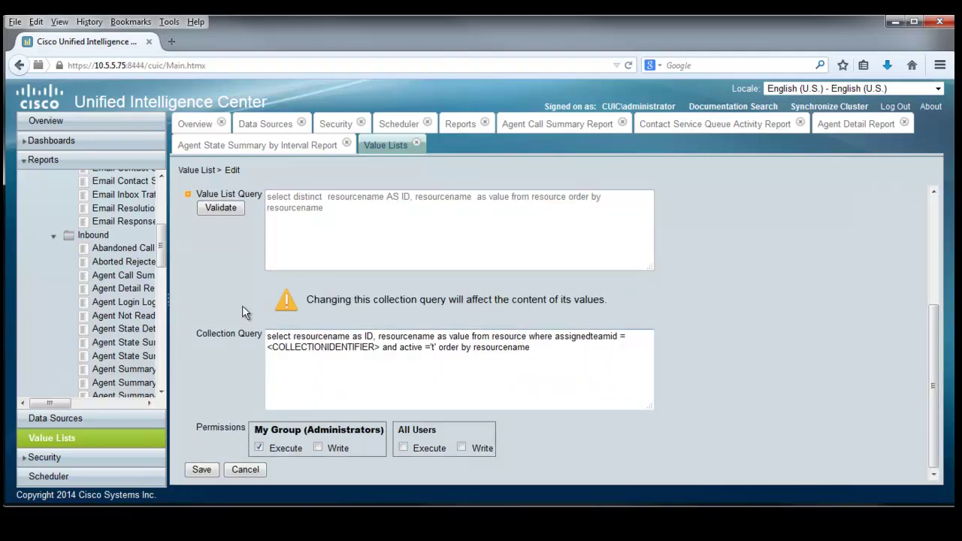
left_click_drag(267, 335, 567, 360)
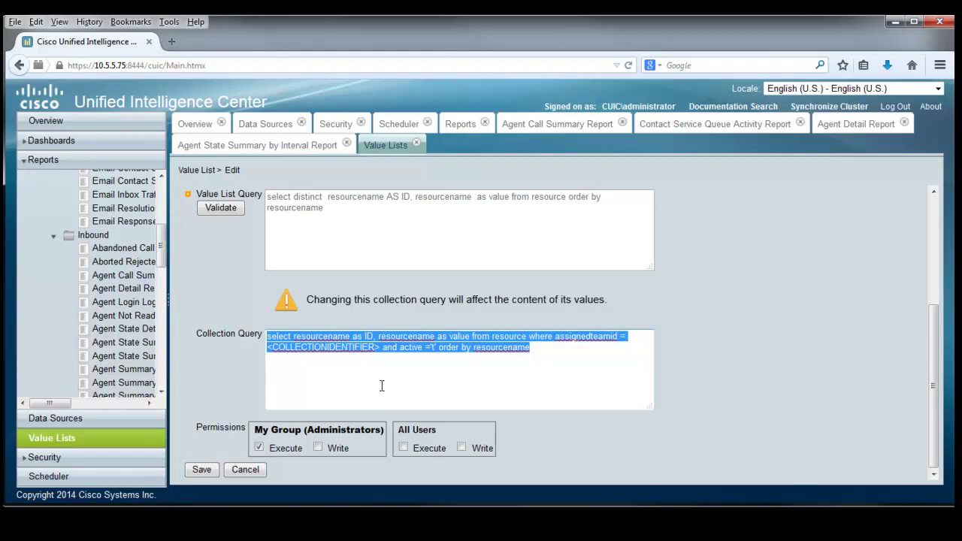
left_click(432, 384)
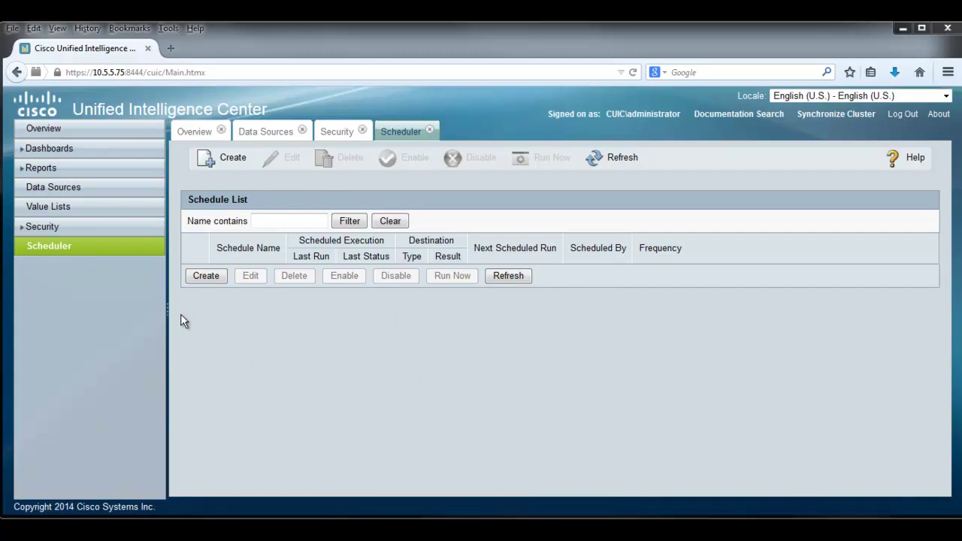
Start a new schedule for the Contact Service Queue Activity Report with Set Filter checked.
left_click(214, 276)
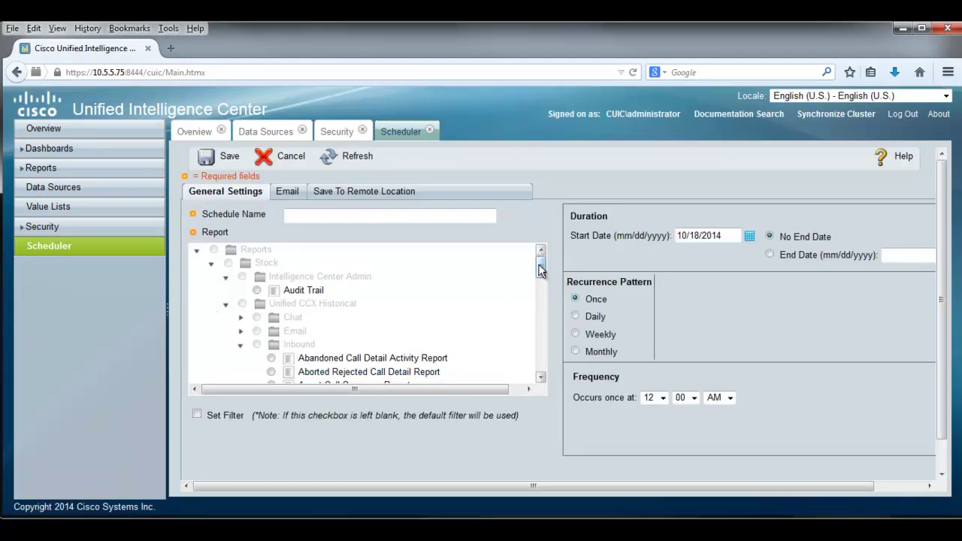
left_click_drag(540, 271, 542, 334)
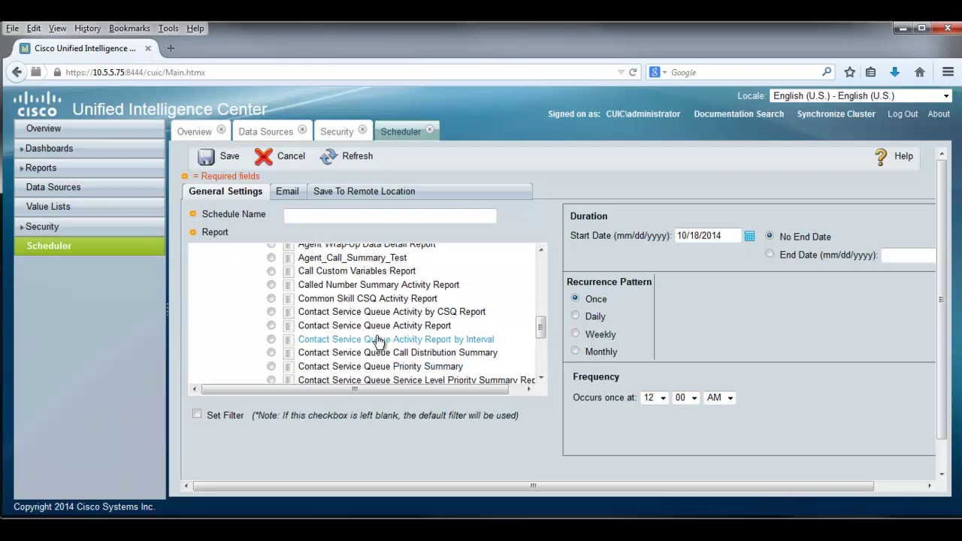
left_click(271, 326)
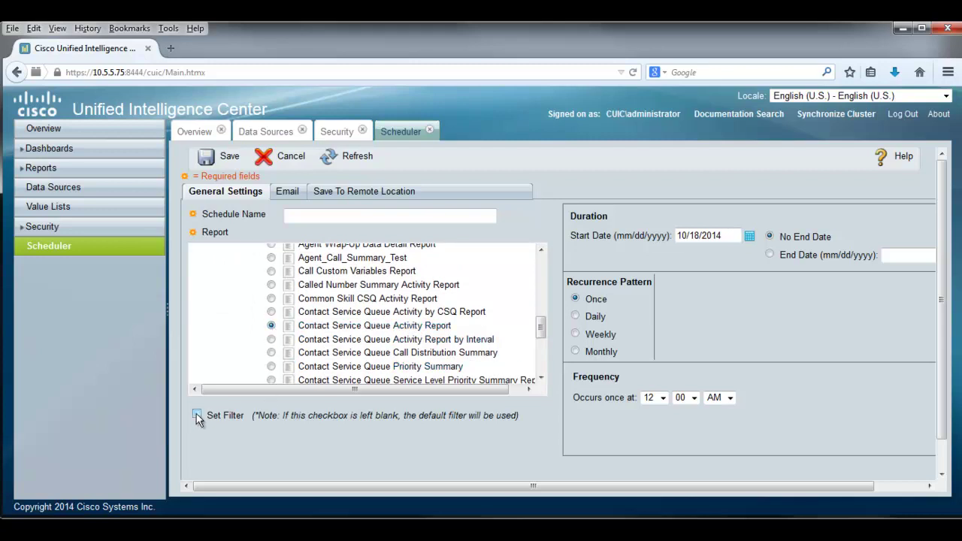
left_click(197, 414)
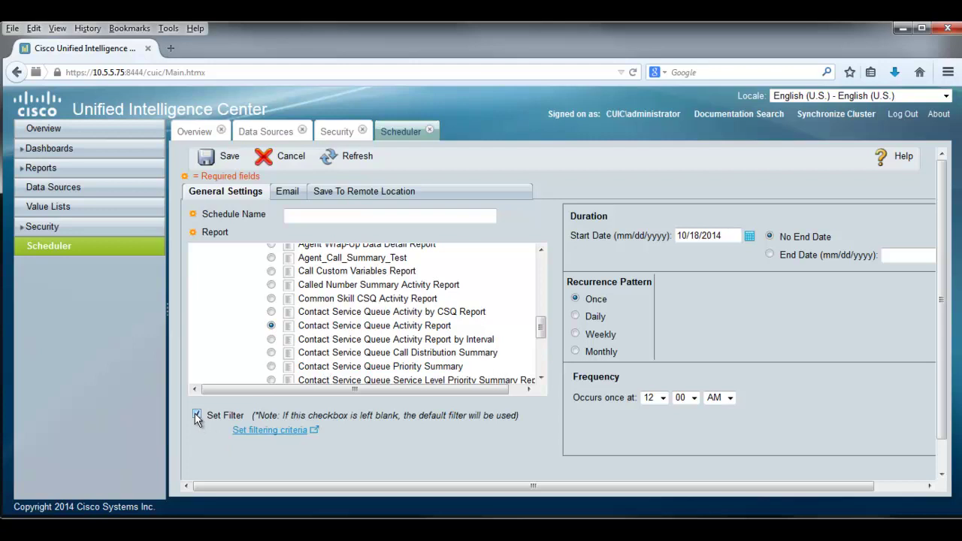
Filter the scheduled report to the Sales CSQ, Skill Group type, and This Month.
left_click(263, 433)
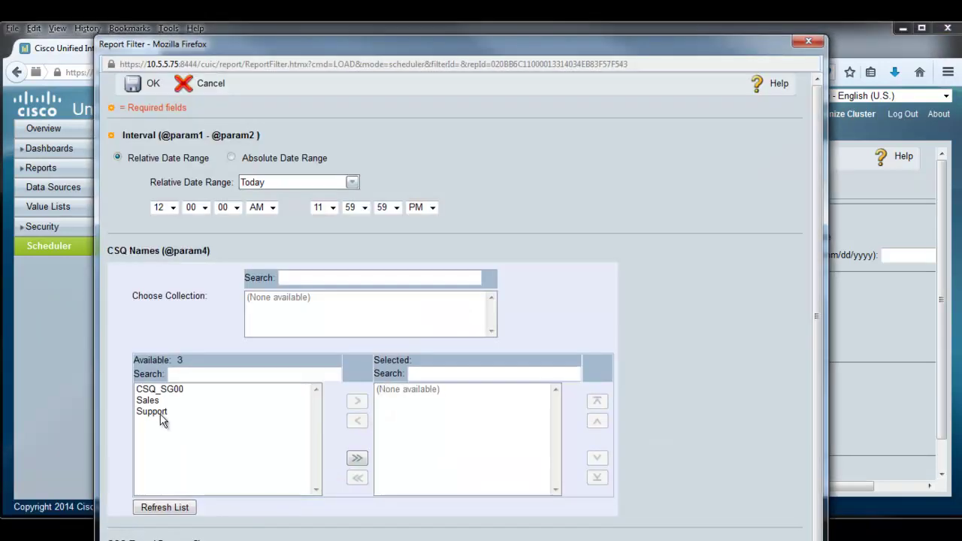
left_click(154, 400)
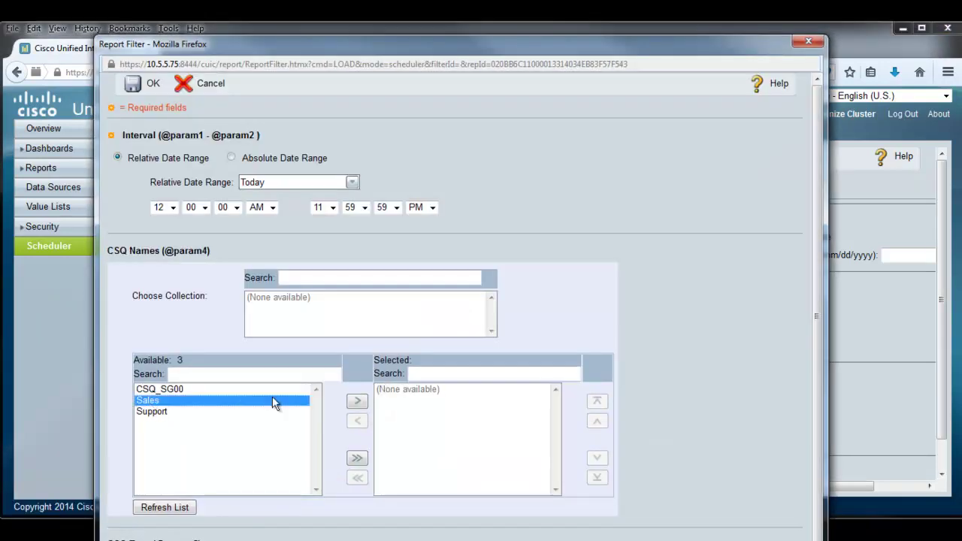
left_click(358, 402)
scroll(241, 427, "down", 3)
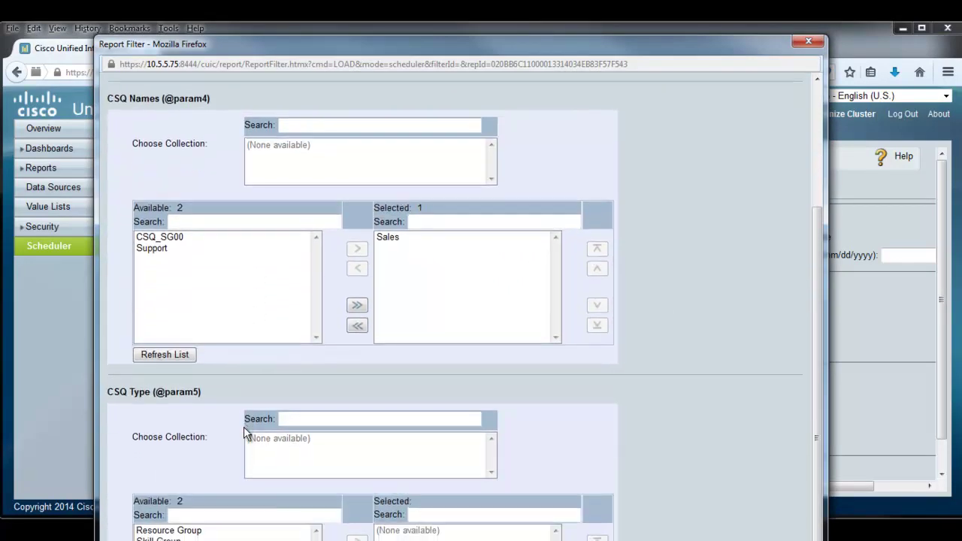
left_click(165, 540)
left_click(357, 538)
scroll(448, 526, "up", 3)
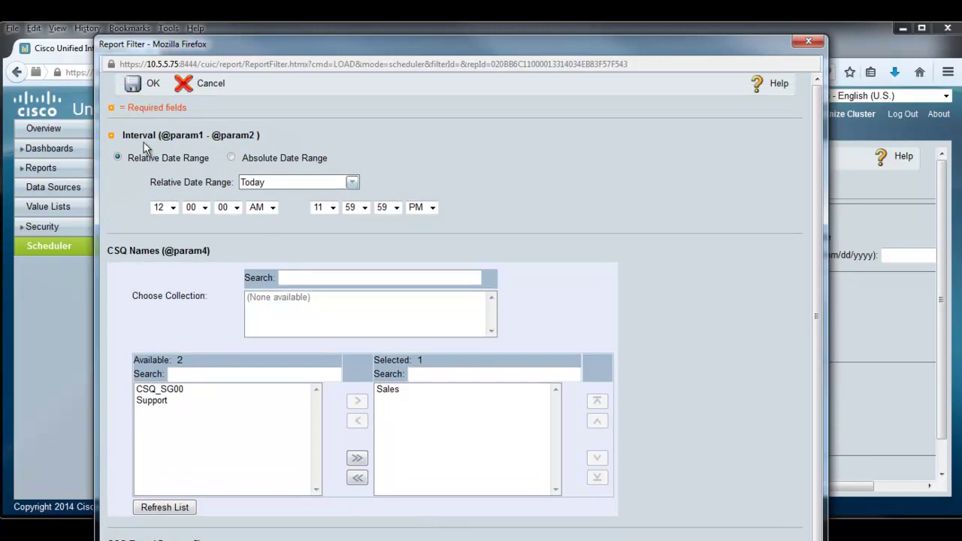
left_click(356, 188)
left_click(250, 239)
Save the filter and name the schedule 'My CSQ Schedule'.
left_click(148, 82)
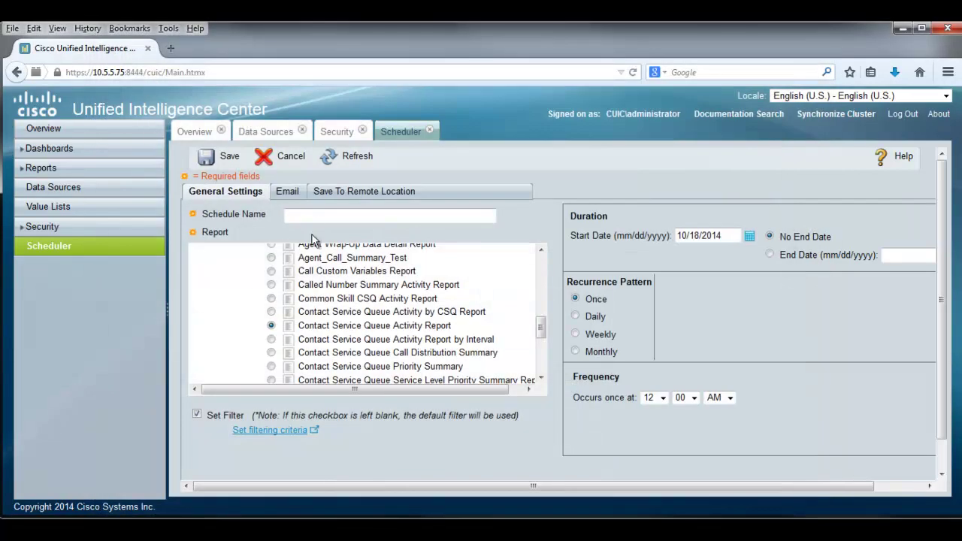
left_click(307, 213)
type("My CSQ Schedu")
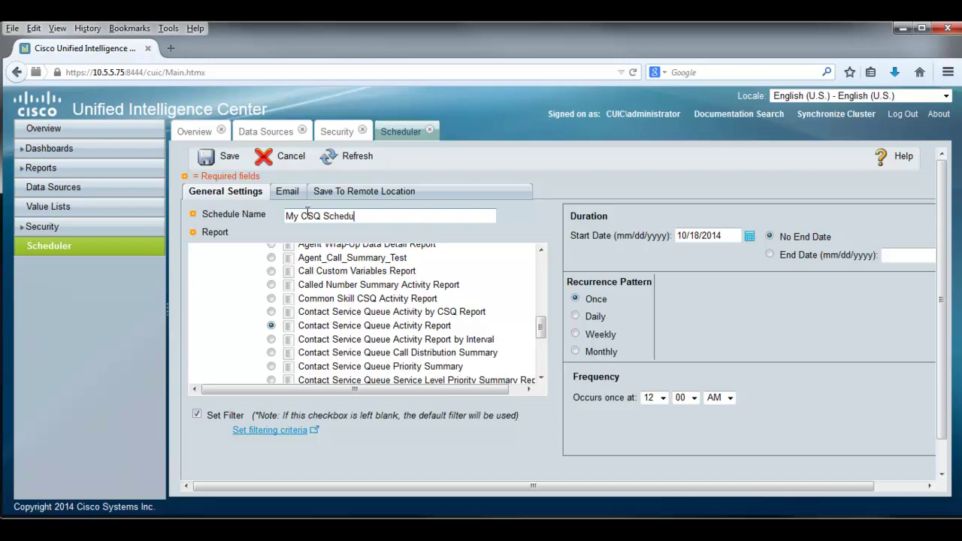
type("le")
Make the schedule recur weekly on Tuesday and Saturday at 12:01 AM.
left_click(576, 334)
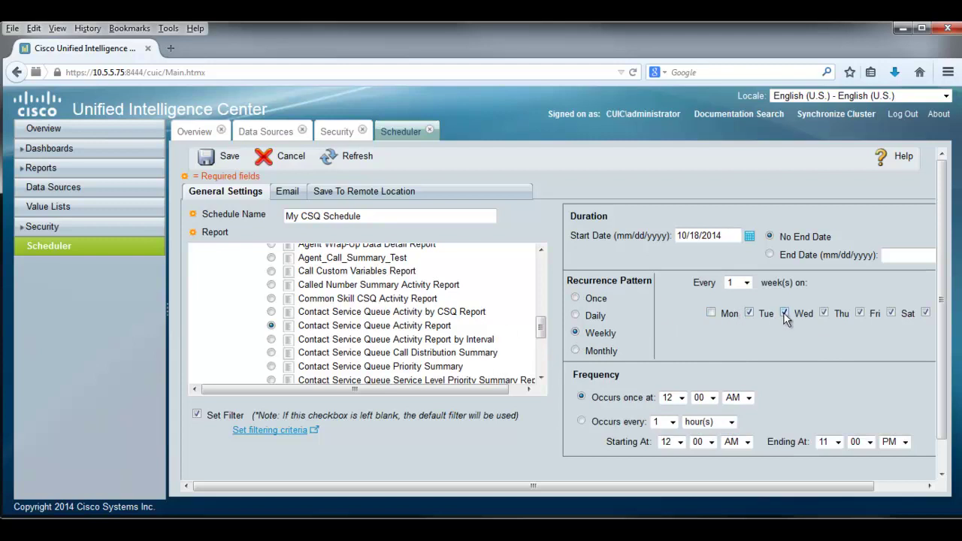
left_click(859, 313)
left_click(926, 313)
left_click(715, 399)
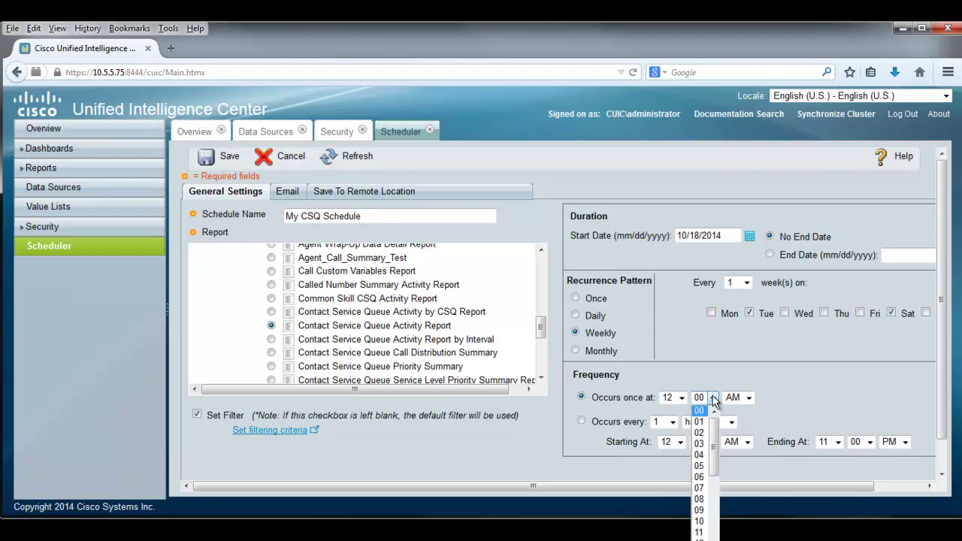
left_click(702, 423)
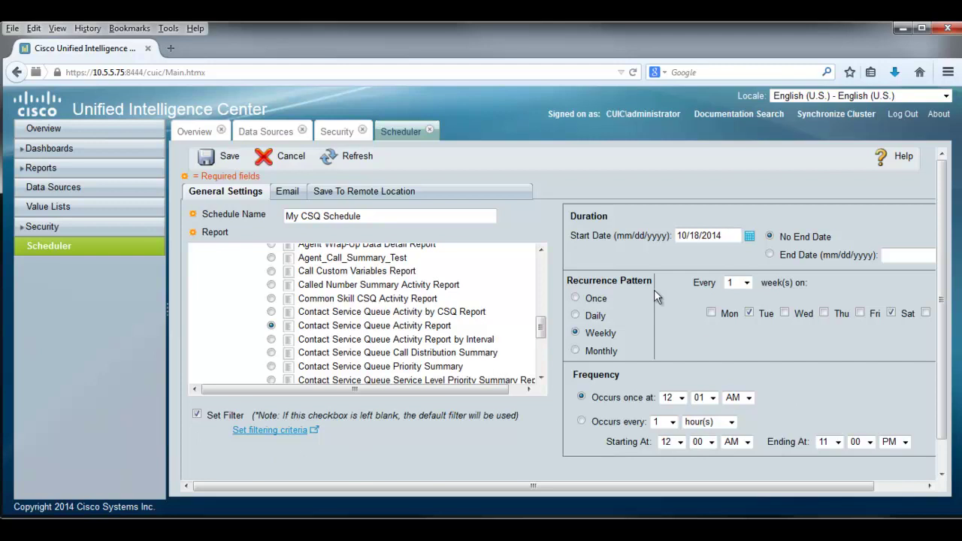
Add the recipient's e-mail address to the schedule's e-mail delivery and set the file type to PDF.
left_click(293, 196)
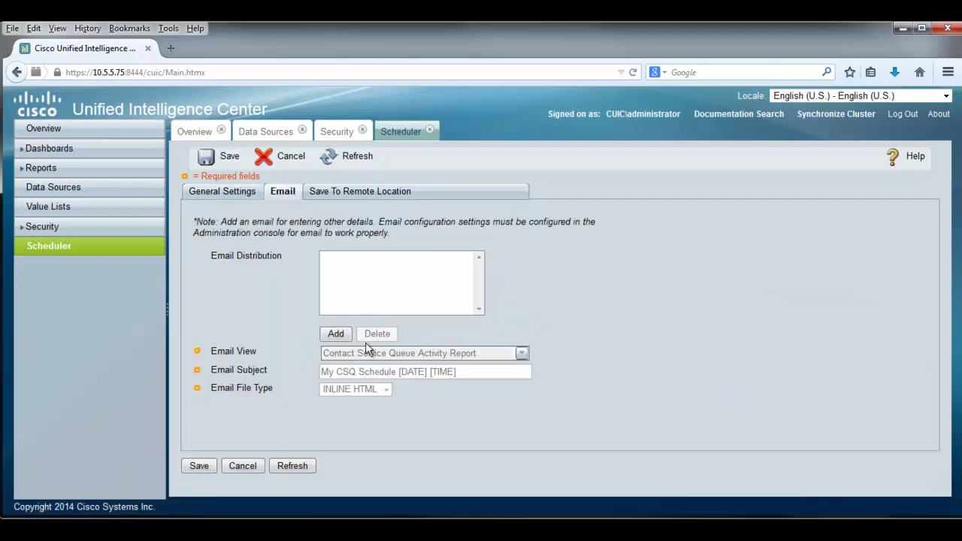
left_click(336, 334)
left_click(204, 138)
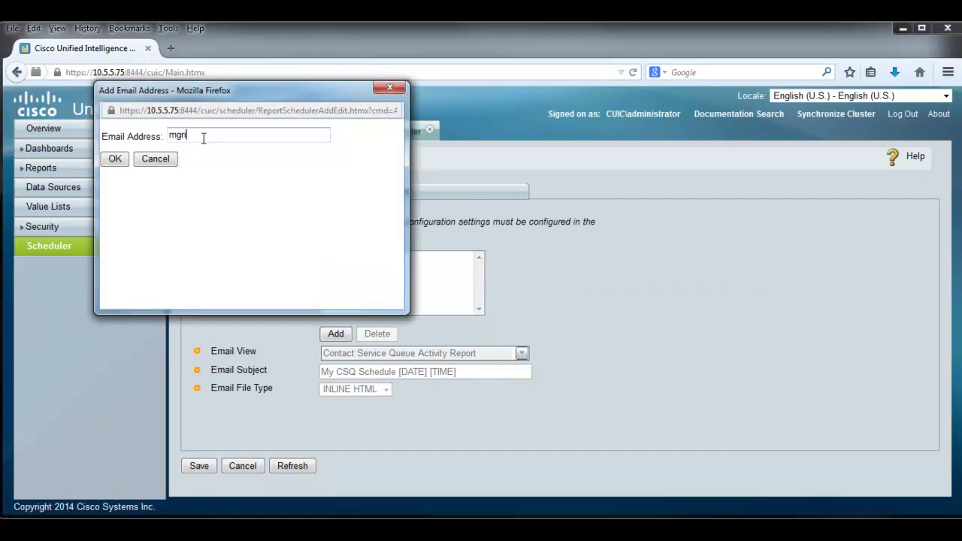
left_click(106, 166)
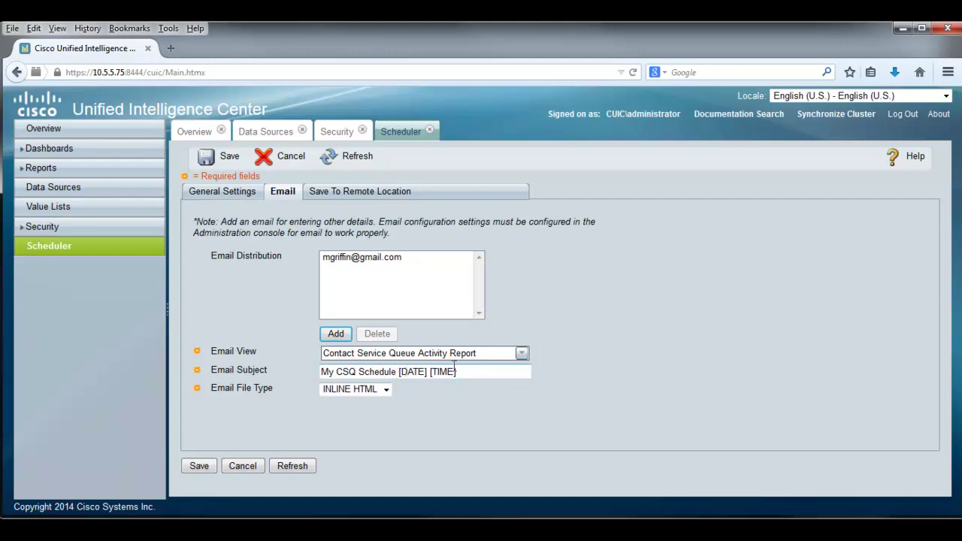
left_click(386, 391)
left_click(339, 425)
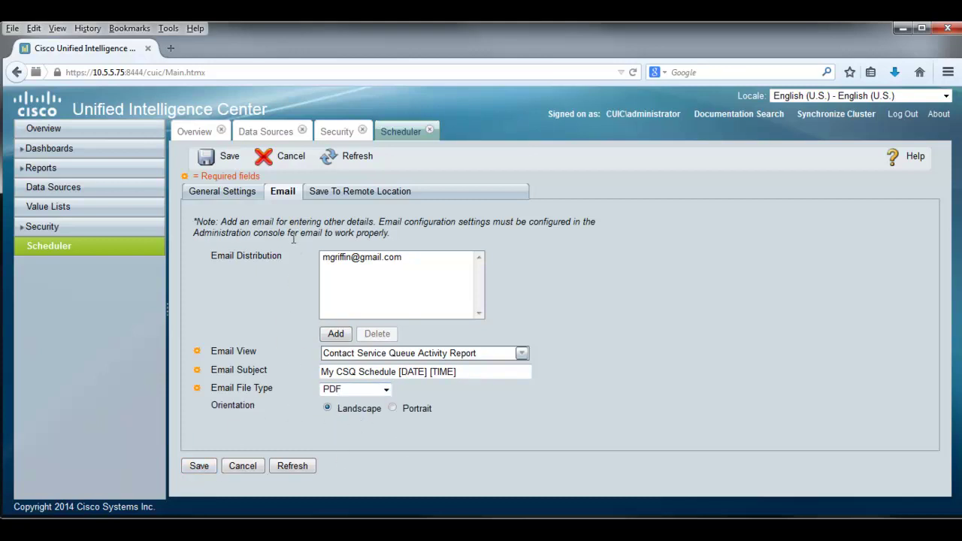
Save My CSQ Schedule as a weekly e-mail job with remote-location Protocol left at None.
left_click(361, 192)
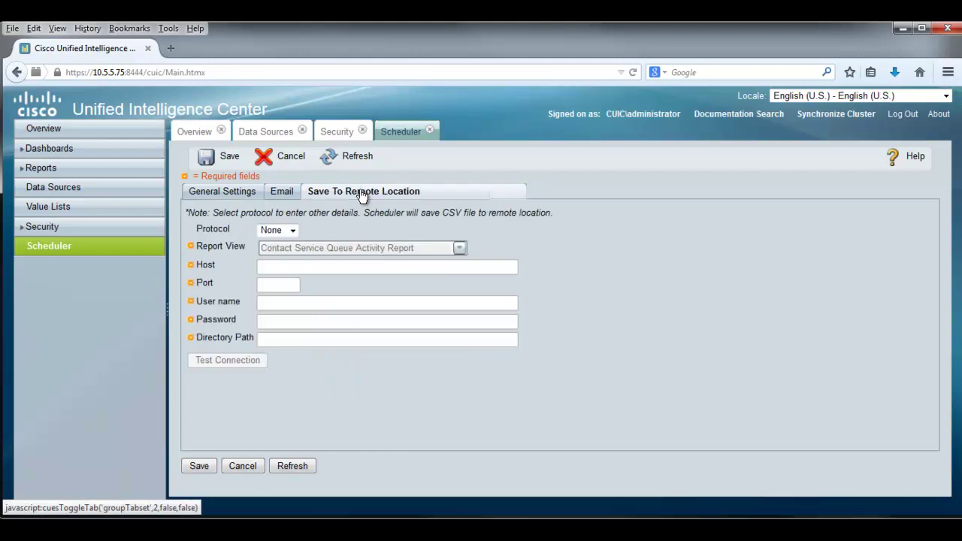
left_click(293, 233)
left_click(293, 233)
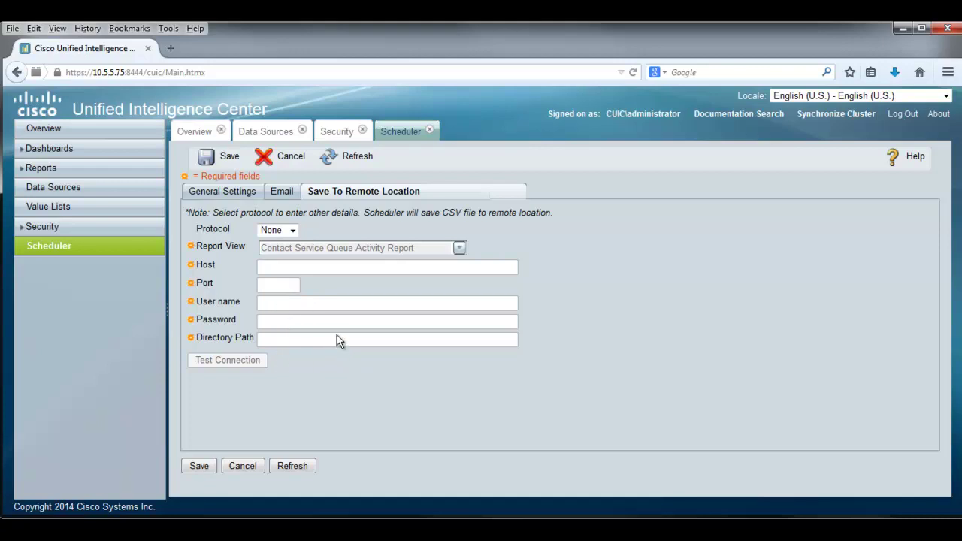
left_click(203, 194)
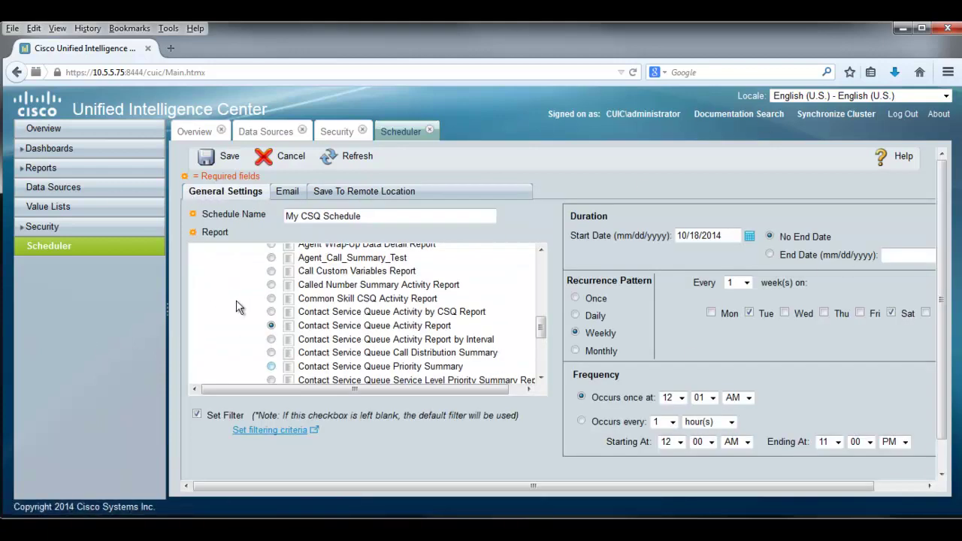
left_click(229, 159)
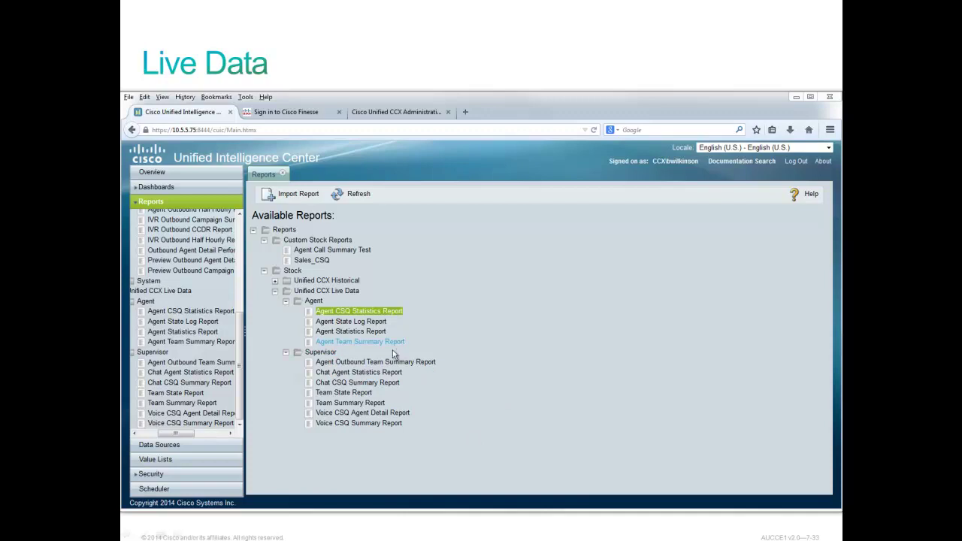
Run the live Agent CSQ Statistics Report with Sales and Support as the selected queues.
double_click(354, 315)
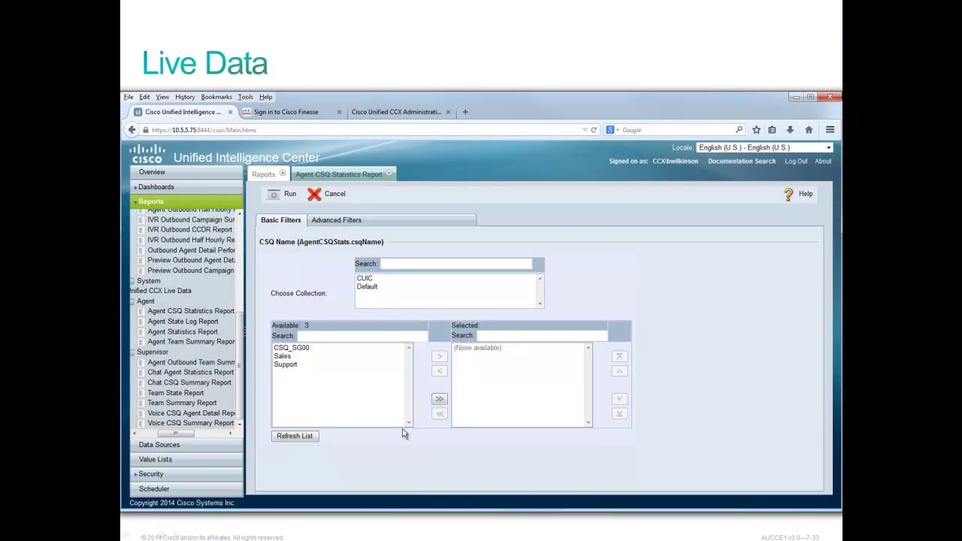
left_click(284, 358)
left_click(440, 358)
left_click(284, 359)
left_click(440, 357)
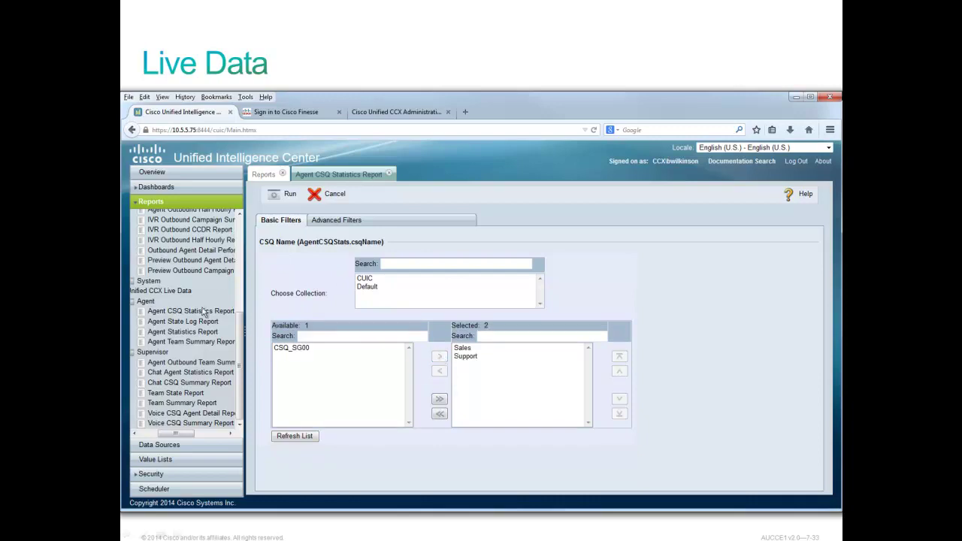
left_click(285, 194)
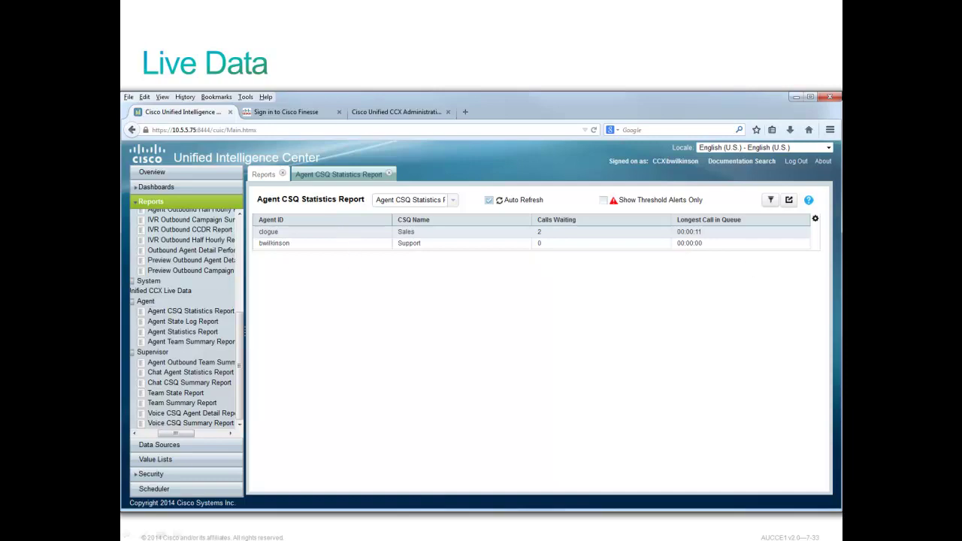
In the remote Finesse desktop, set the Not Ready team agent to Ready.
left_click_drag(842, 75, 532, 80)
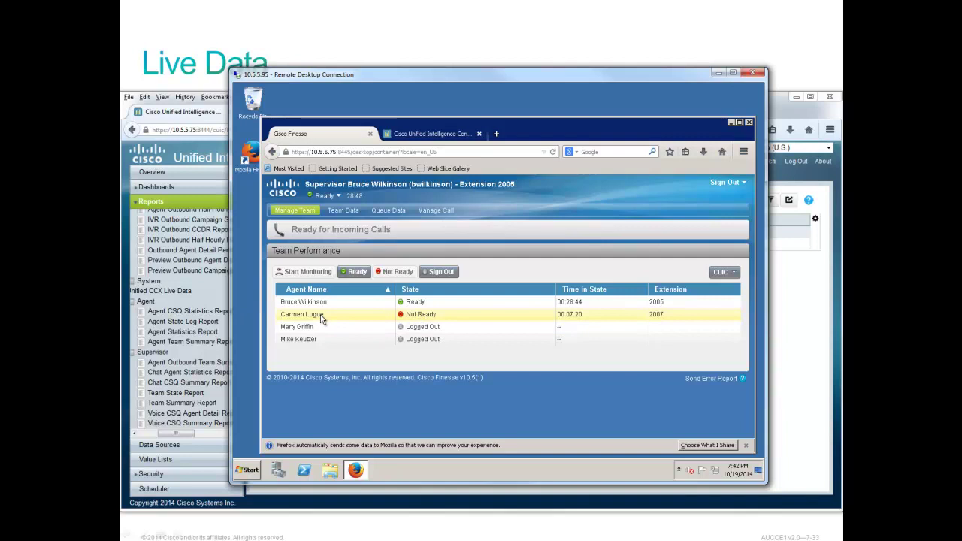
left_click(355, 273)
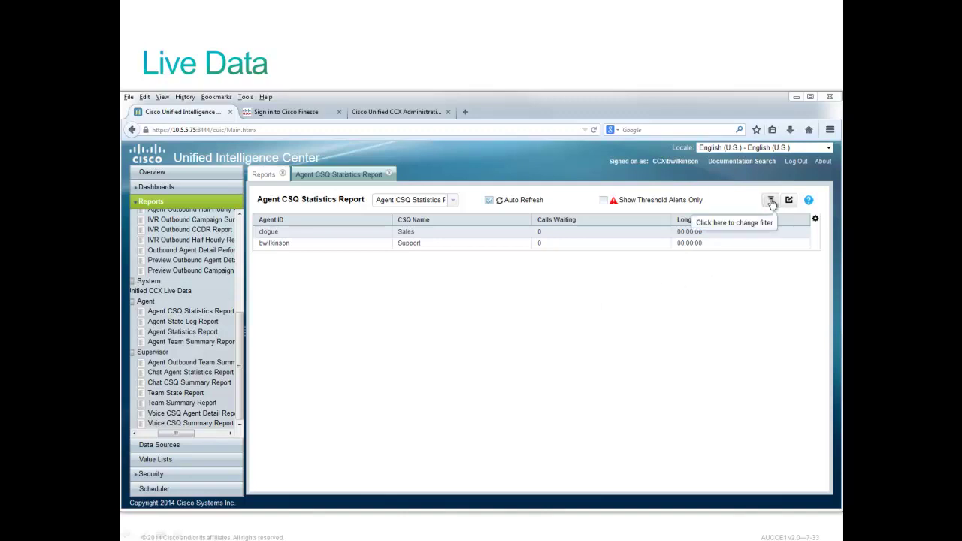
Give the Calls Waiting advanced filter the criterion Greater than 1.0.
left_click(771, 202)
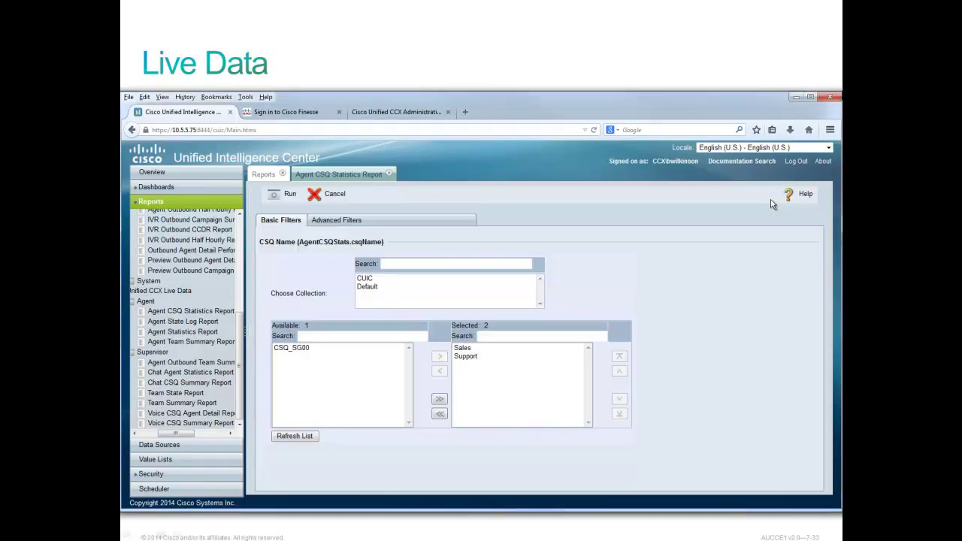
left_click(338, 222)
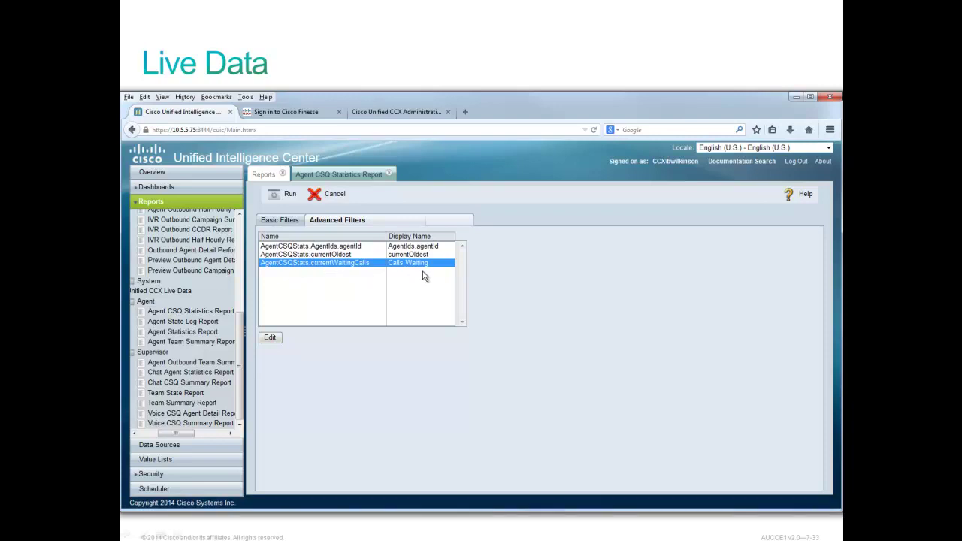
left_click(272, 338)
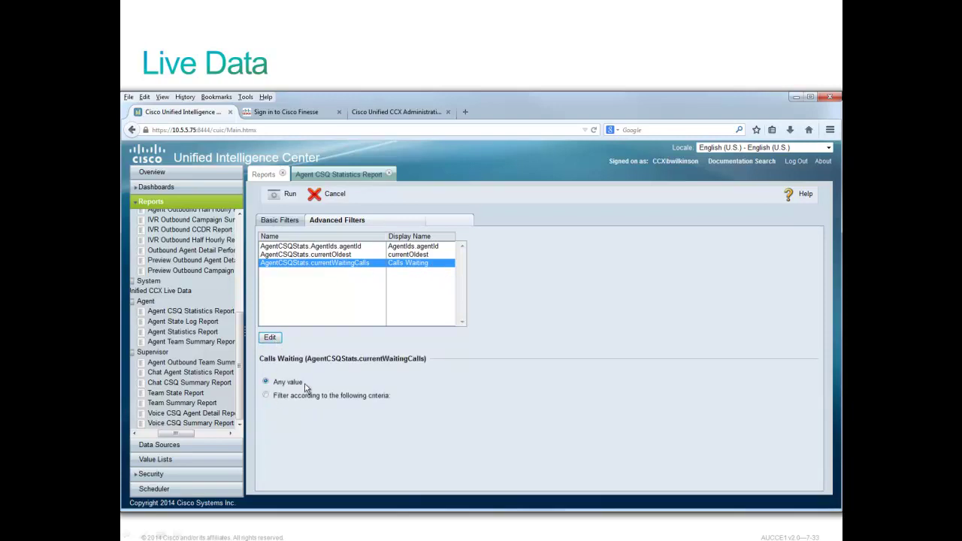
left_click(267, 397)
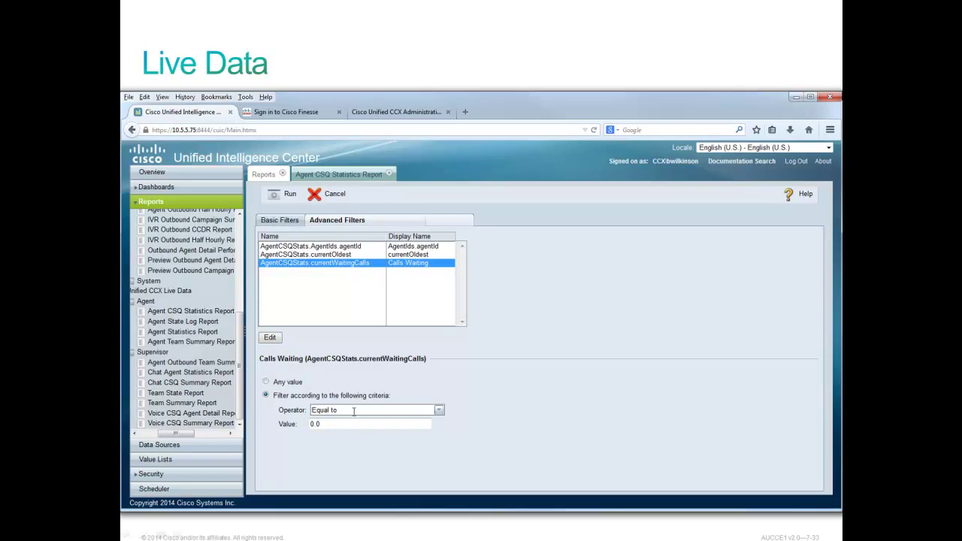
left_click(441, 411)
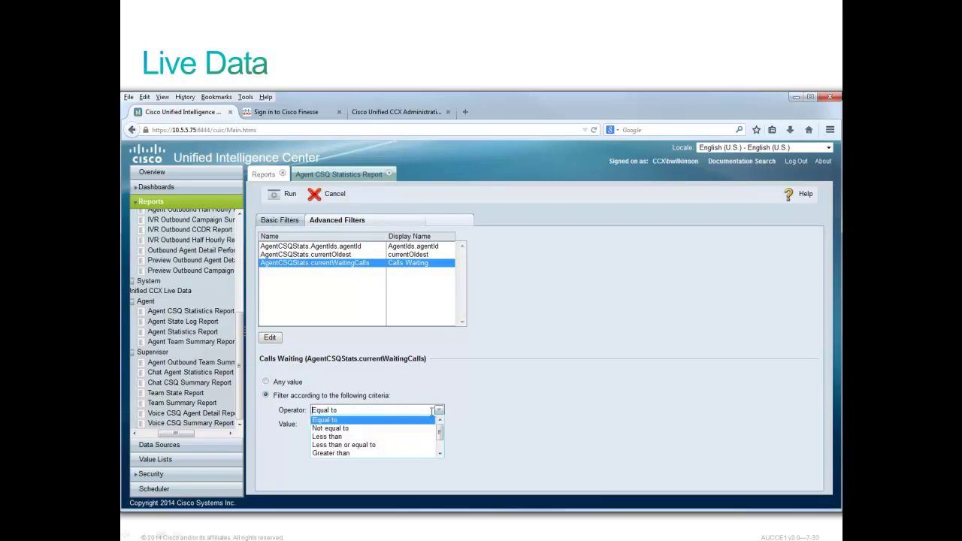
left_click(336, 454)
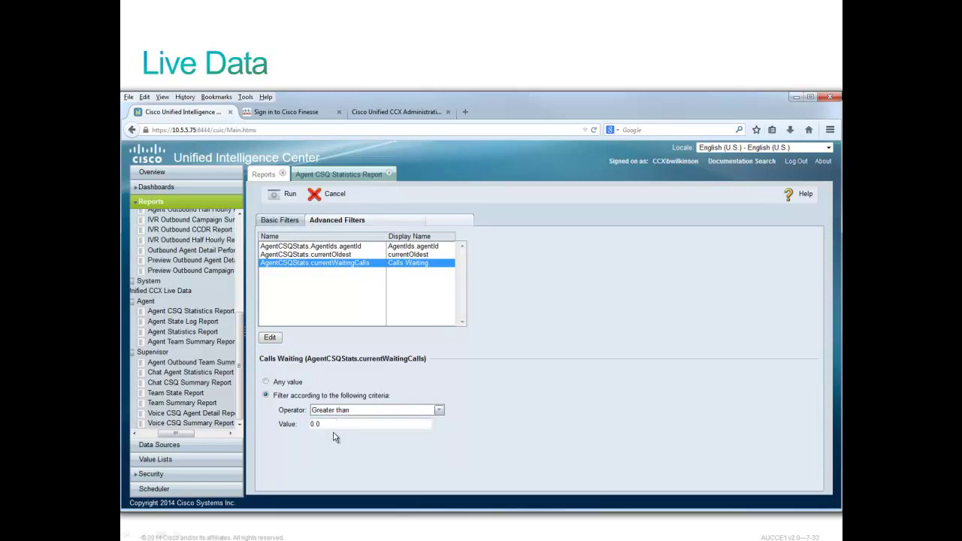
key("BackSpace")
type("1.0")
Rerun the report with the Calls Waiting filter, then set the Finesse agent back to Not Ready.
left_click(293, 198)
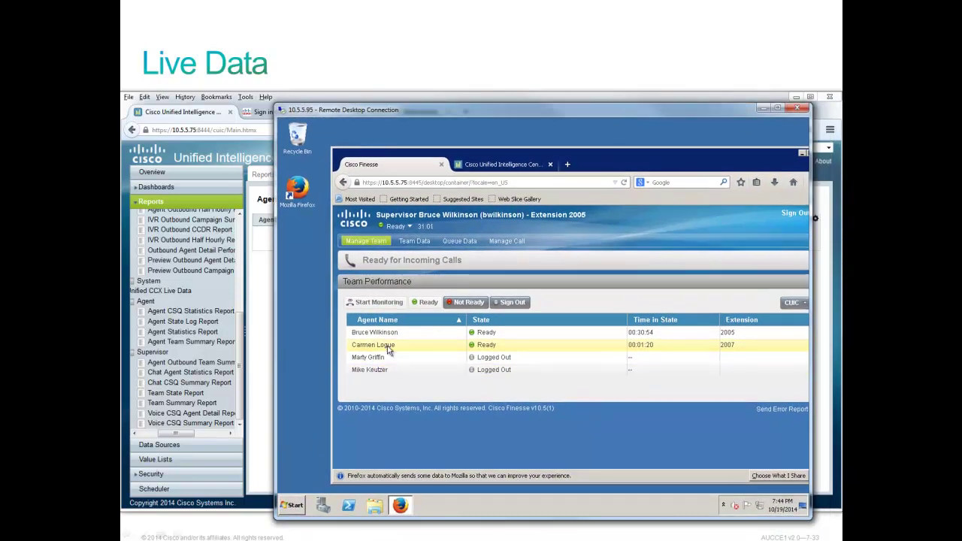
left_click(458, 303)
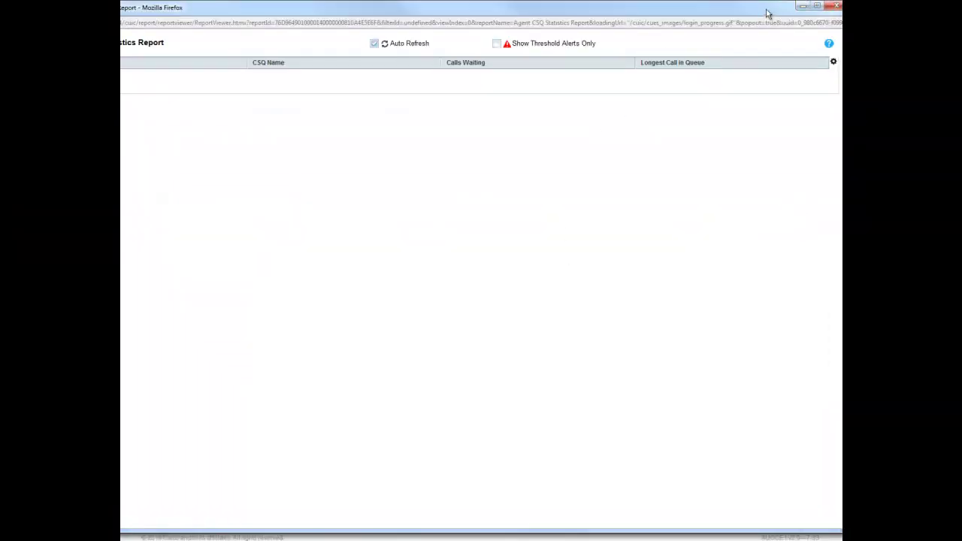
Shrink the popped-out Agent CSQ Statistics Report window and move it to the upper centre.
left_click_drag(769, 13, 733, 118)
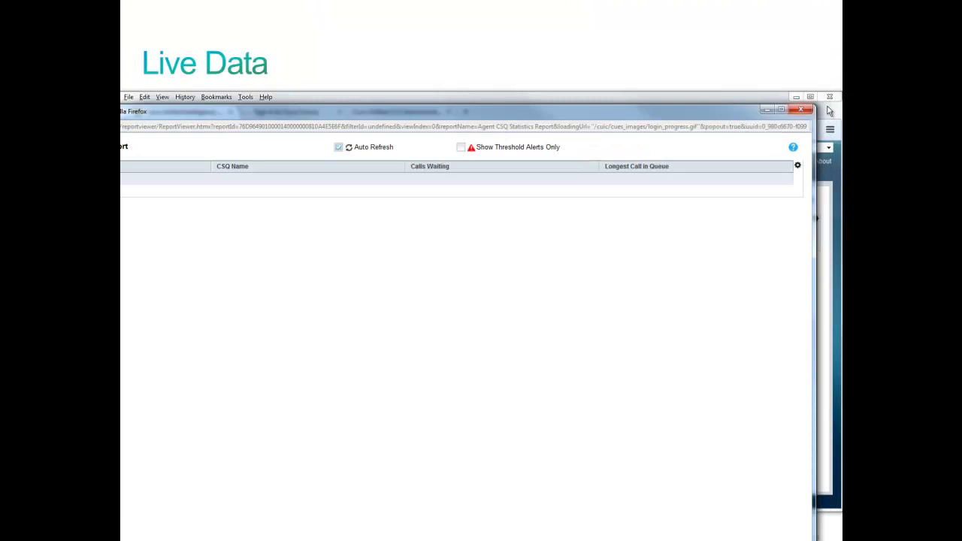
left_click_drag(815, 106, 575, 333)
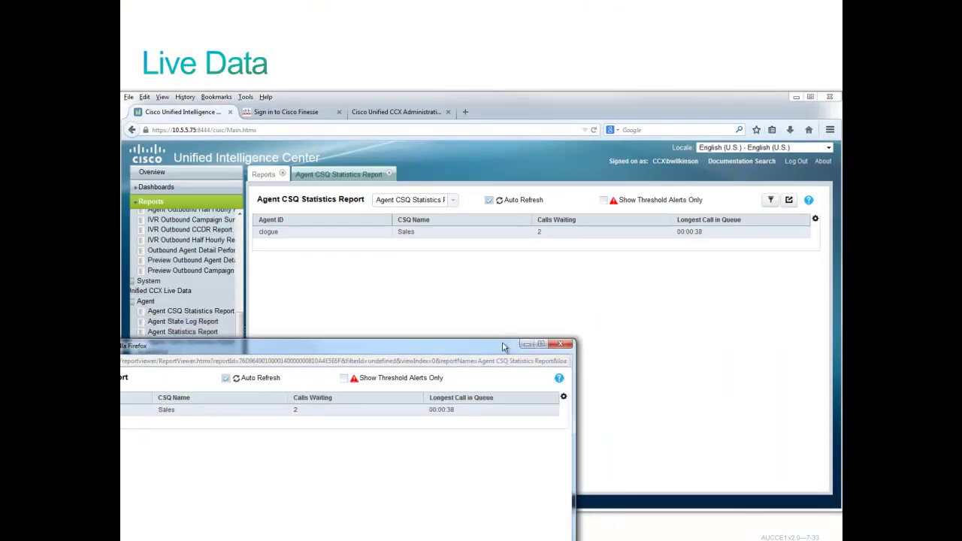
left_click_drag(515, 331, 698, 68)
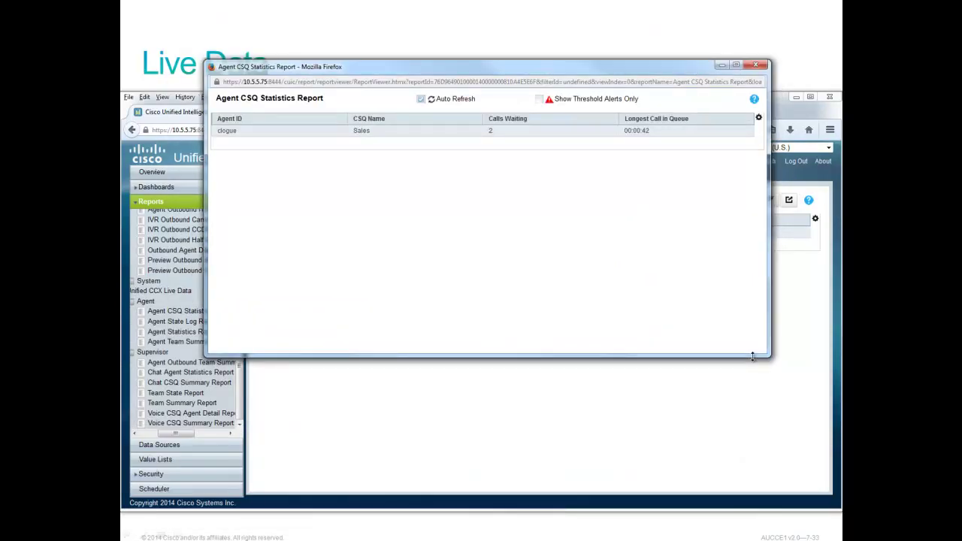
left_click_drag(753, 356, 752, 171)
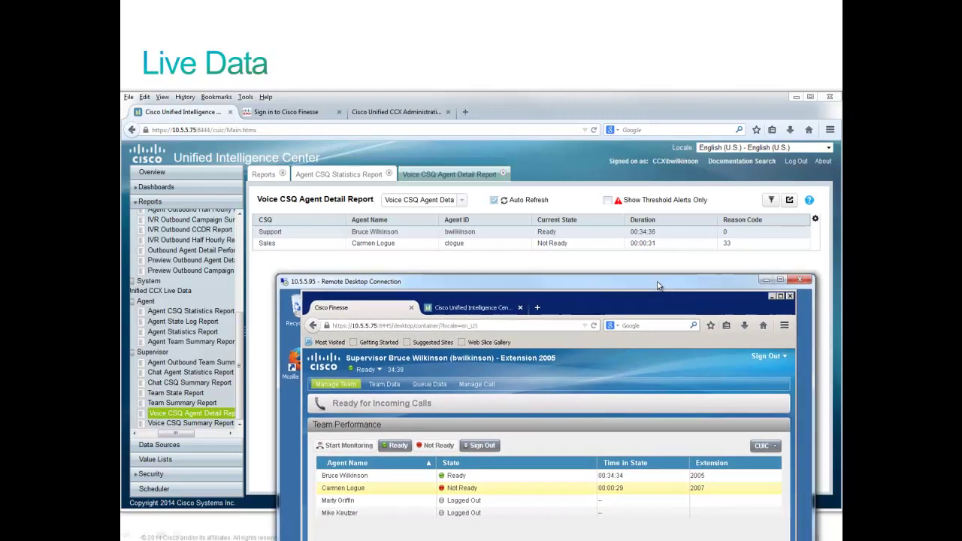
Nudge the remote desktop window up and set the Sales agent to Ready in Team Performance.
left_click_drag(649, 280, 647, 266)
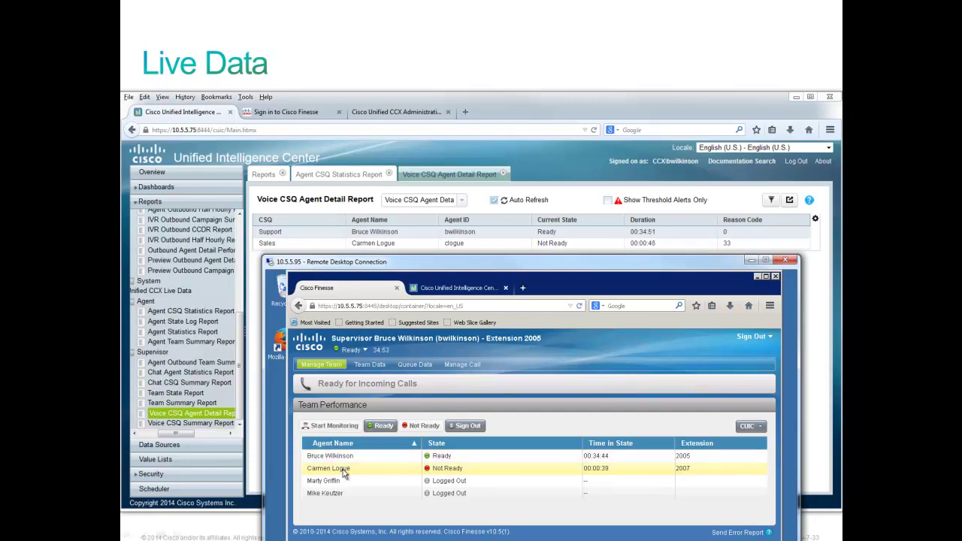
left_click(384, 426)
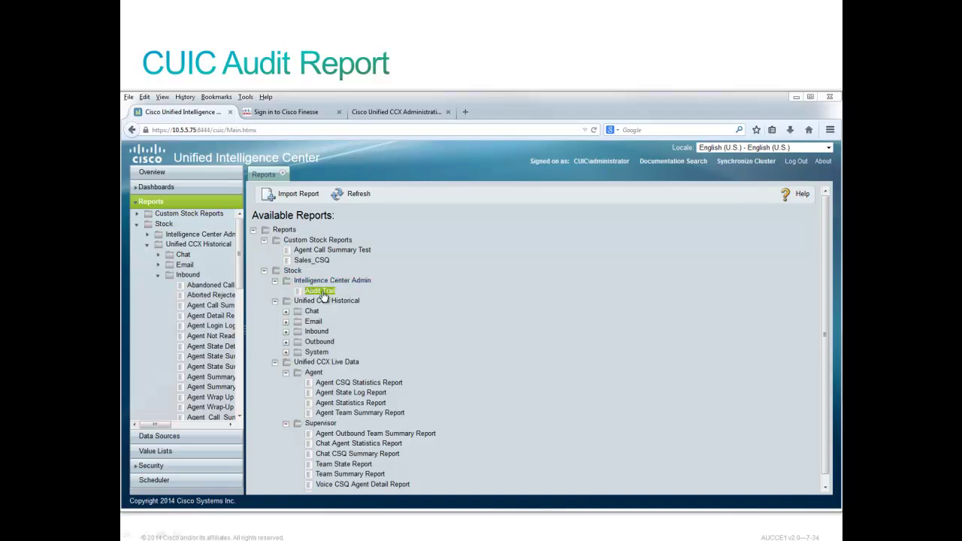
Open the Audit Trail report filters and set Relative Date Range to This Month.
left_click(322, 293)
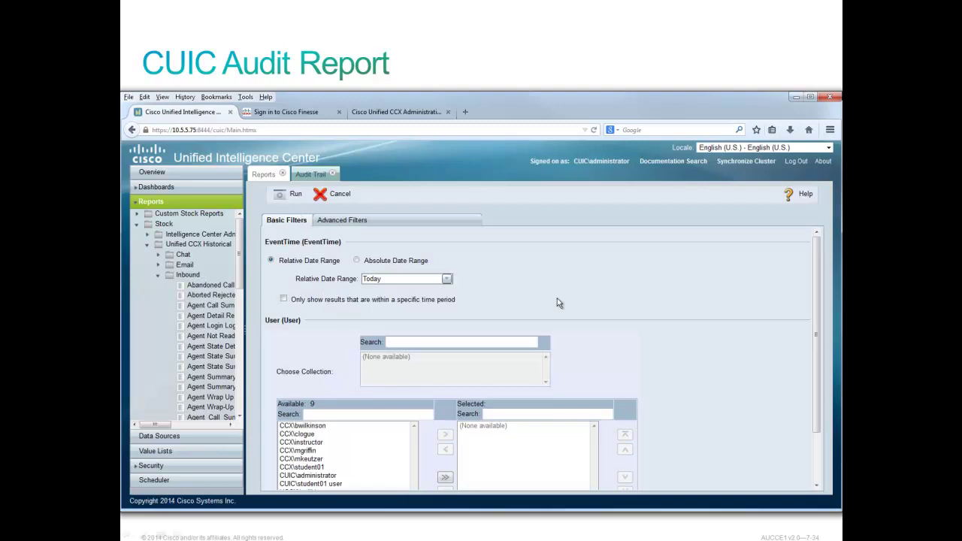
left_click(447, 281)
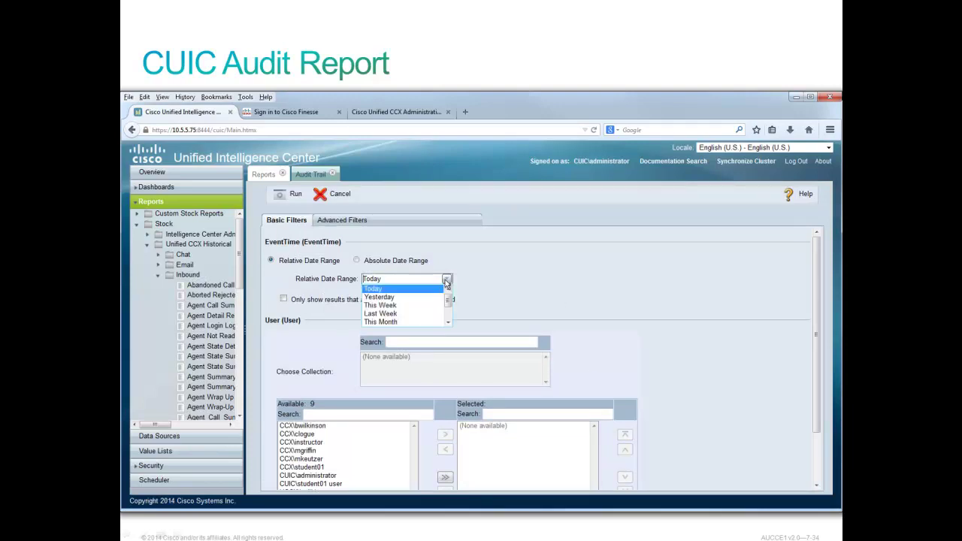
left_click(391, 322)
Add the administrator and a second user to the selected users.
scroll(755, 429, "down", 2)
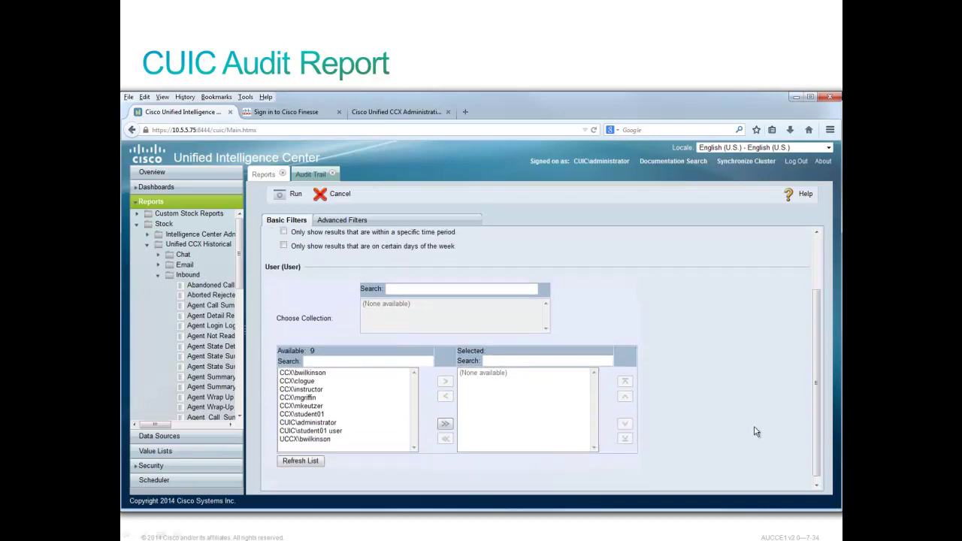
left_click(299, 418)
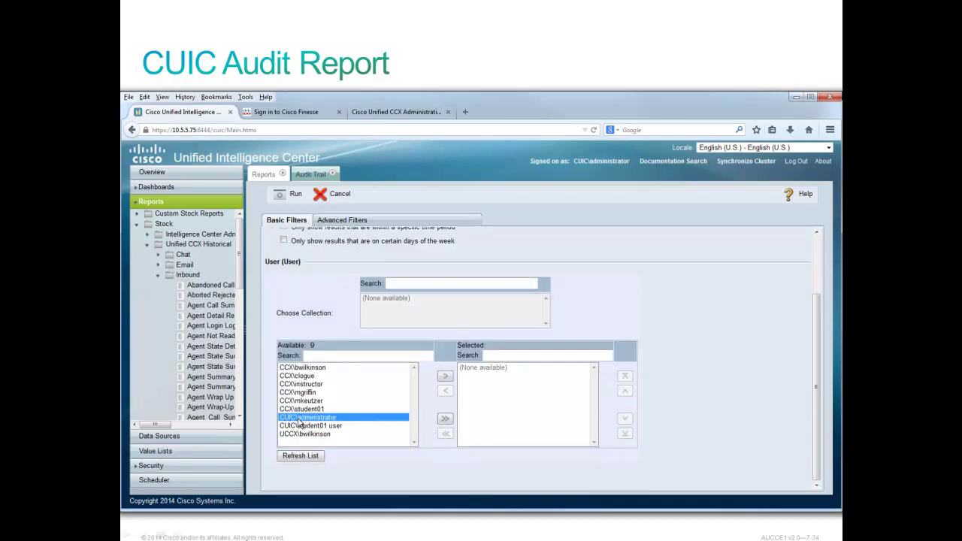
left_click(444, 376)
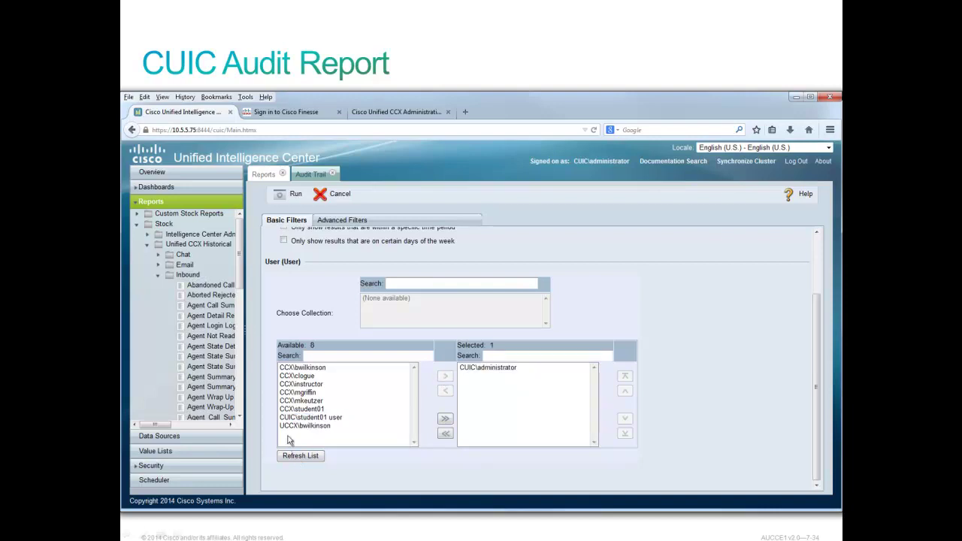
left_click(302, 393)
left_click(445, 376)
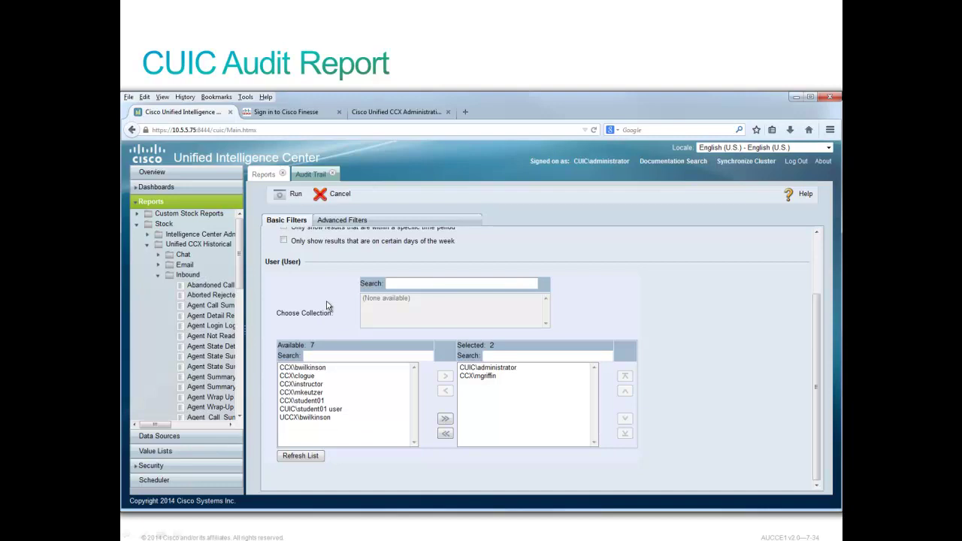
scroll(327, 305, "up", 3)
Edit the Operation advanced filter to filter according to criteria.
left_click(346, 222)
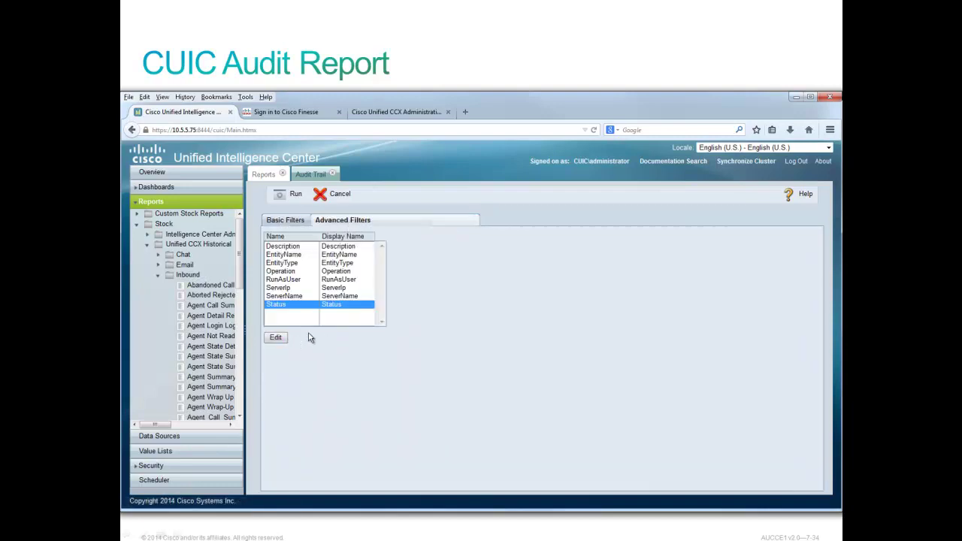
left_click(288, 271)
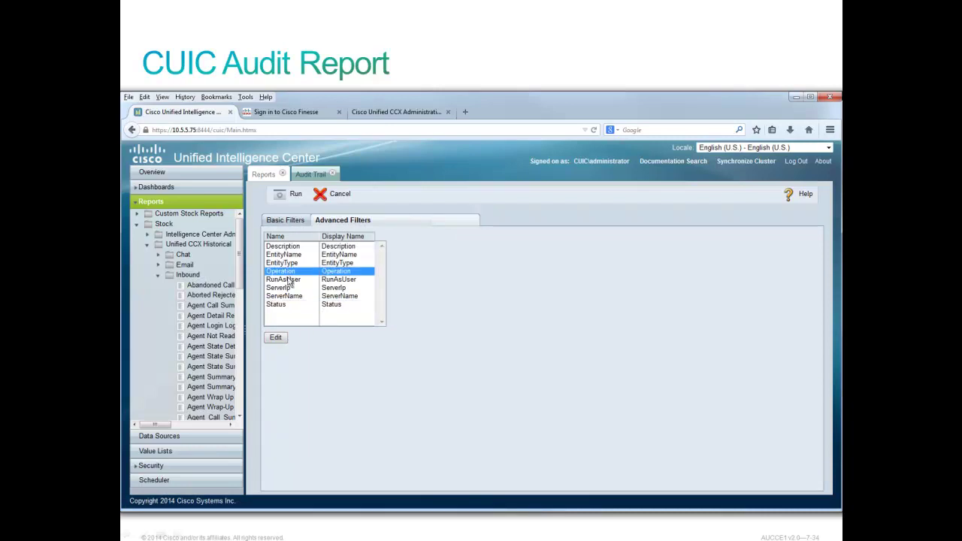
left_click(276, 337)
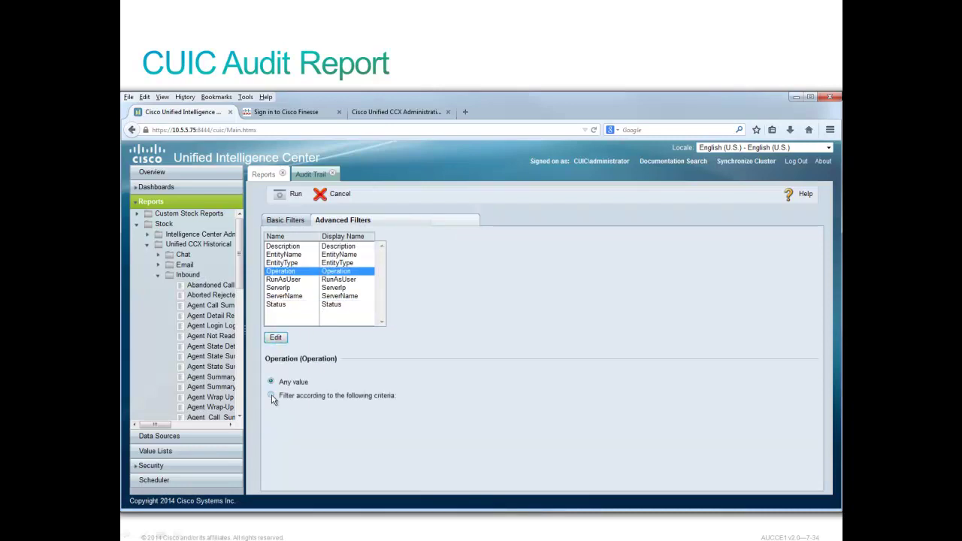
left_click(271, 395)
scroll(541, 390, "down", 4)
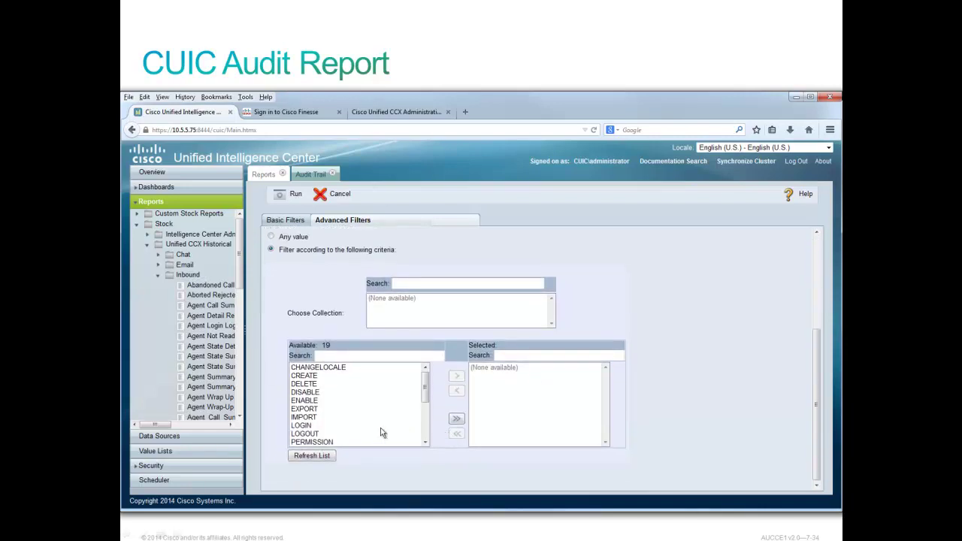
Add DELETE, LOGOUT and SAVEAS to the selected operations.
left_click(312, 385)
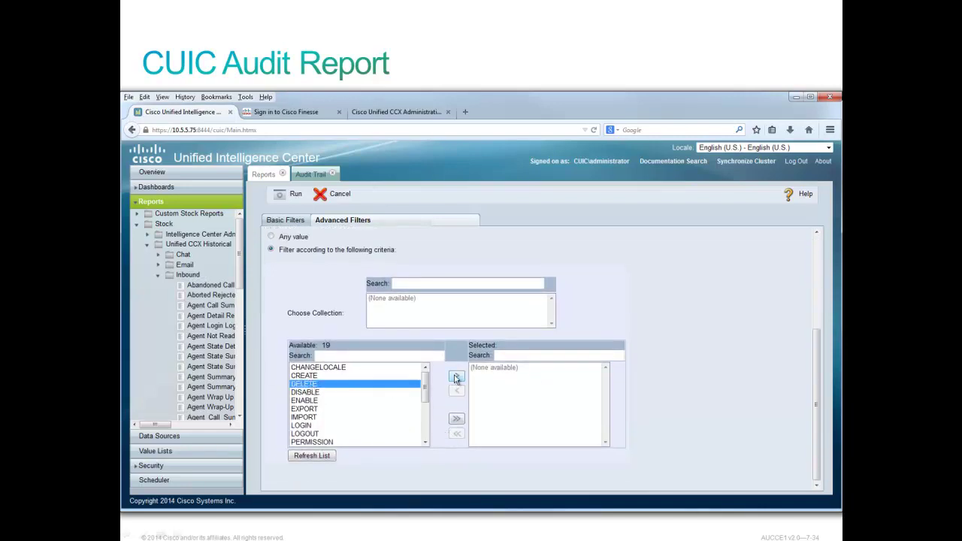
left_click(456, 377)
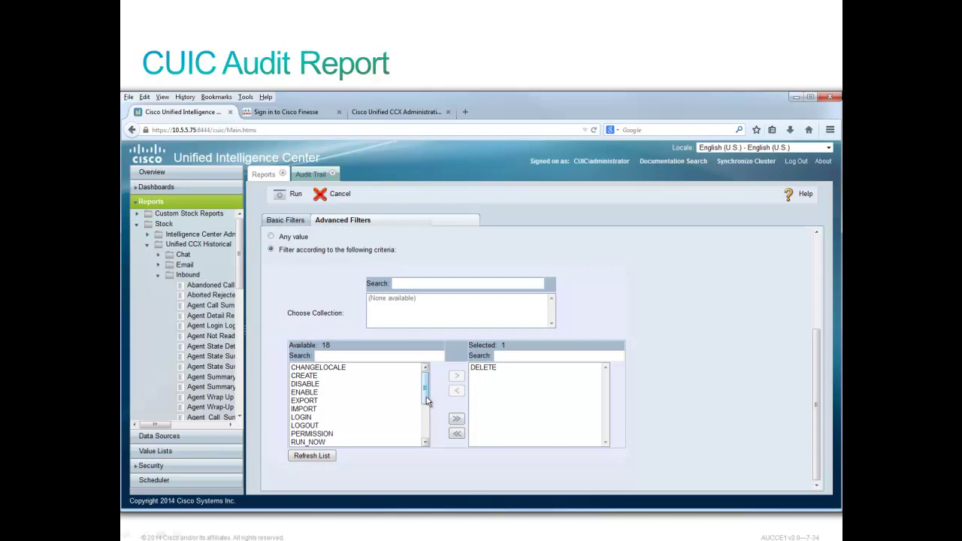
left_click_drag(425, 403, 423, 420)
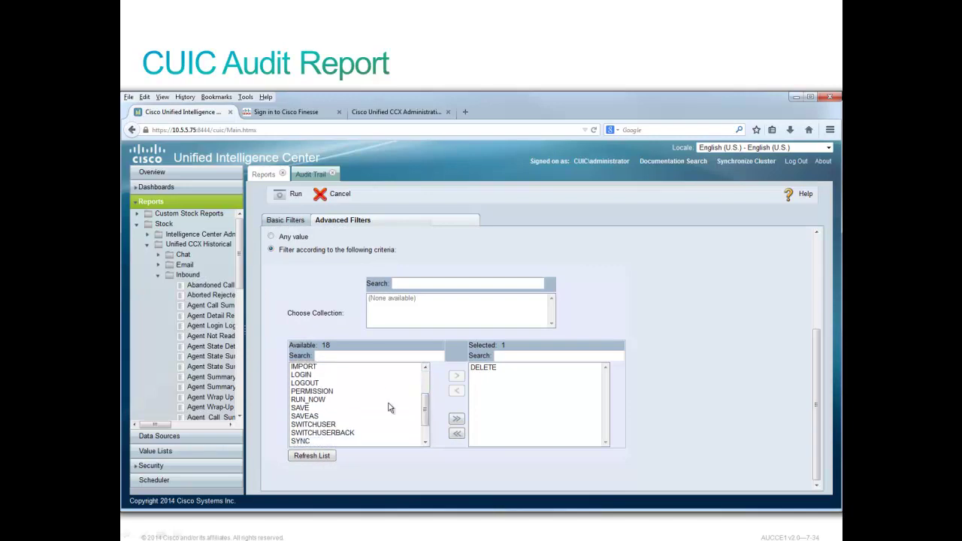
left_click(301, 385)
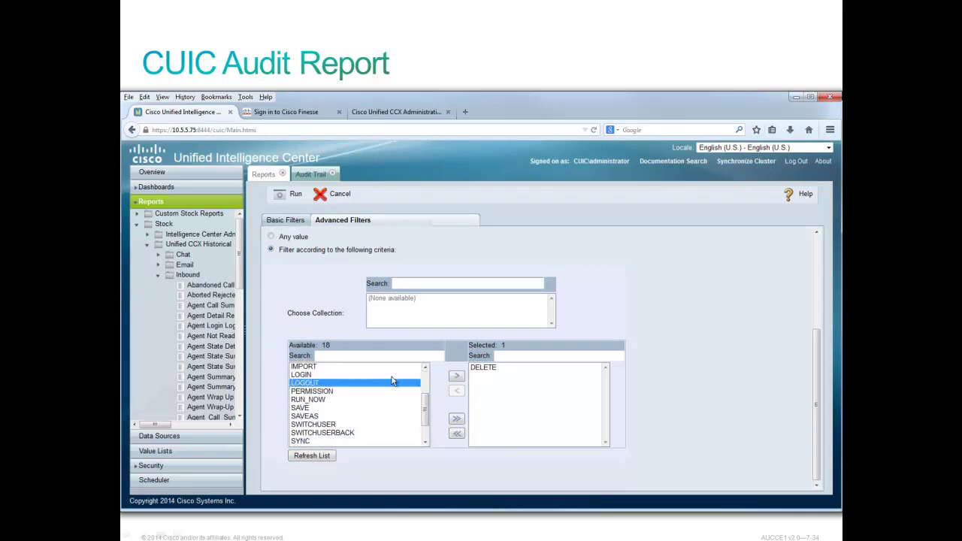
left_click(455, 377)
left_click_drag(424, 413, 424, 427)
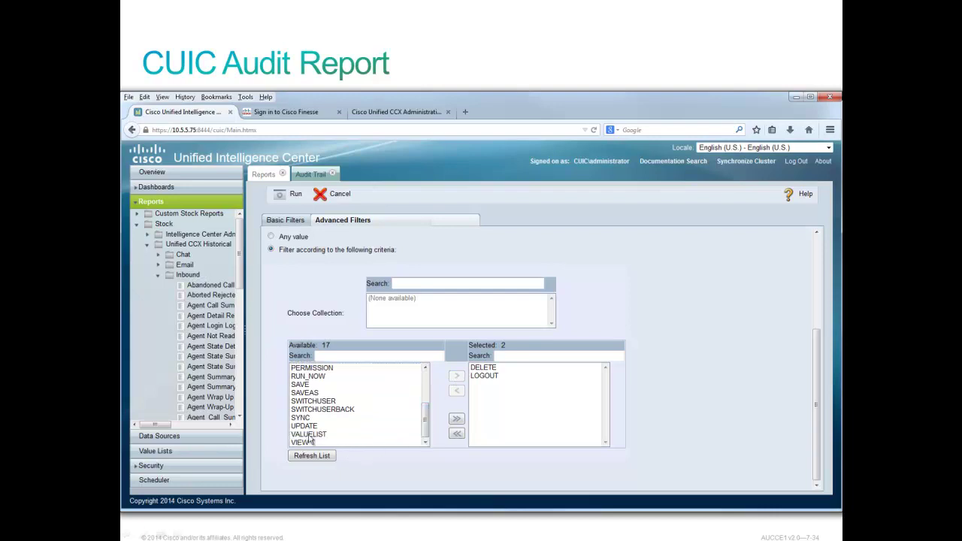
left_click(307, 394)
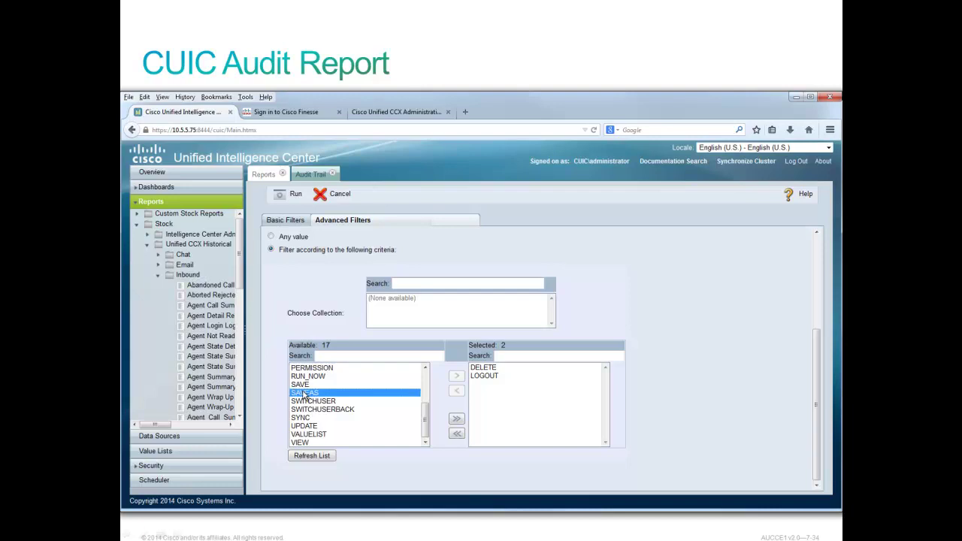
left_click(456, 376)
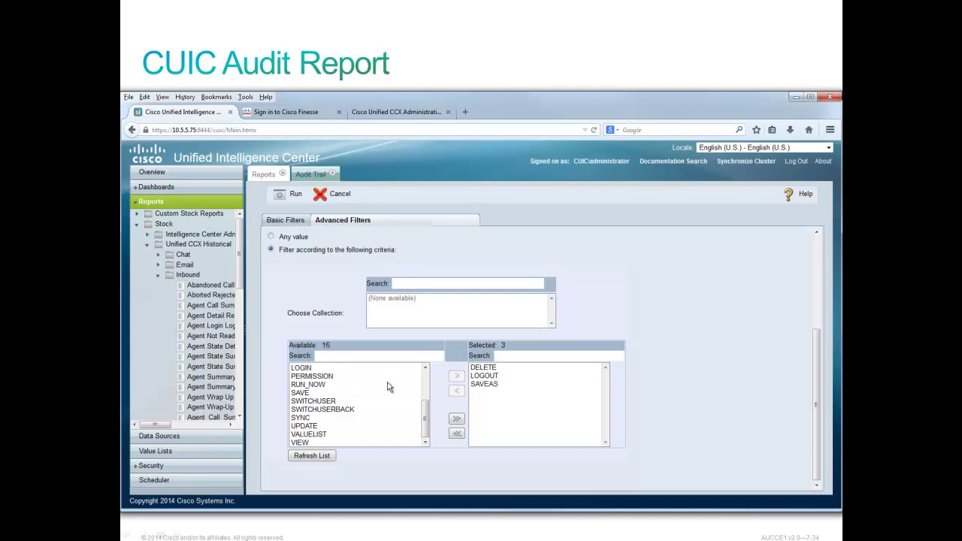
scroll(341, 286, "up", 5)
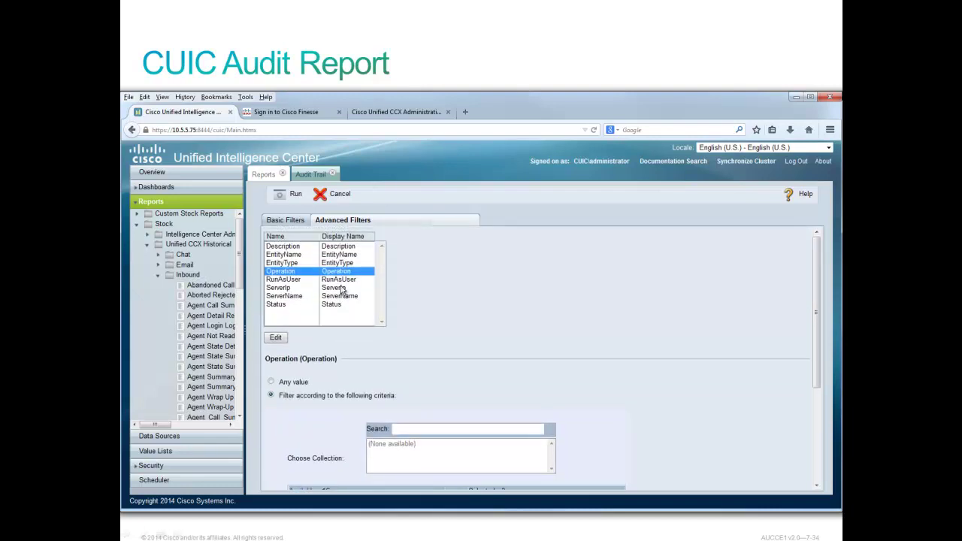
Run the Audit Trail report and scroll through its 88 DELETE, SAVEAS and LOGOUT records.
left_click(294, 196)
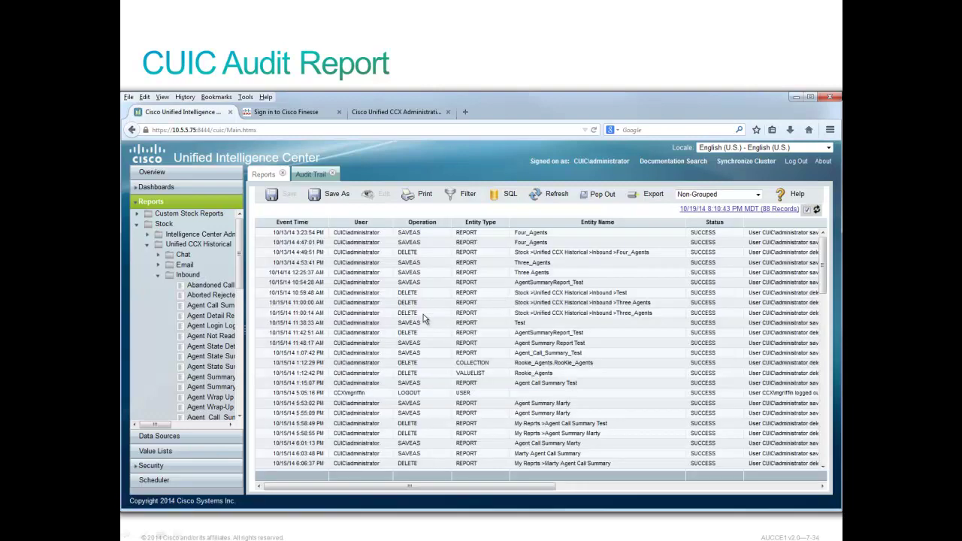
scroll(364, 293, "down", 1)
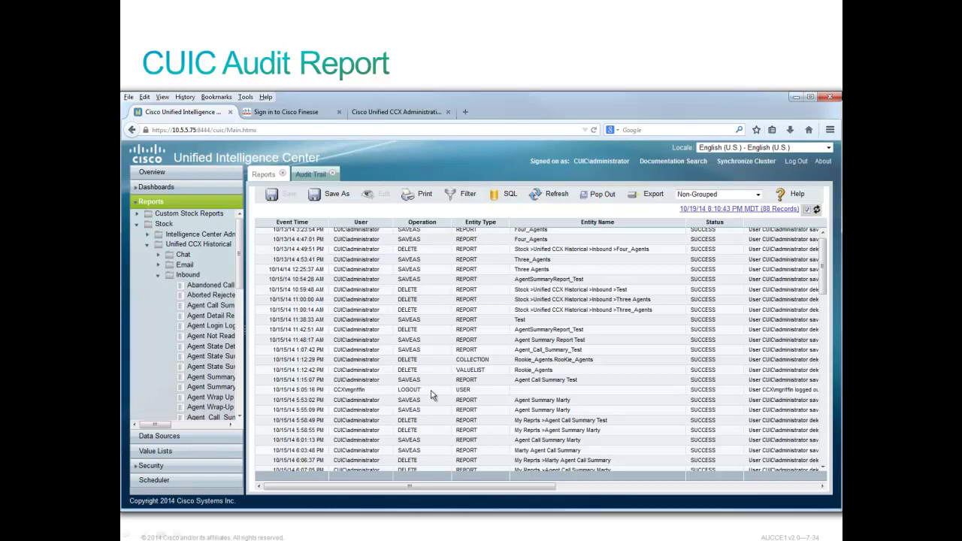
scroll(432, 395, "up", 1)
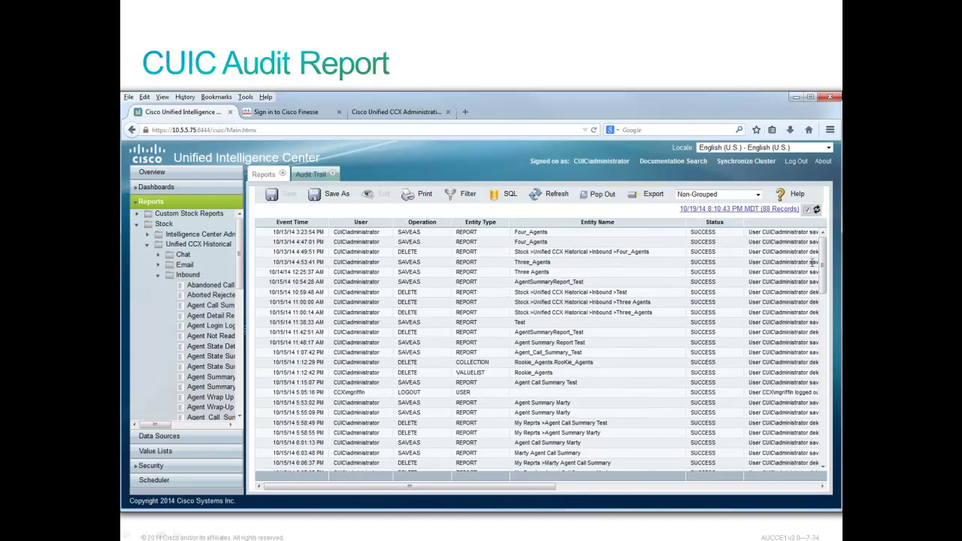
left_click_drag(821, 260, 828, 445)
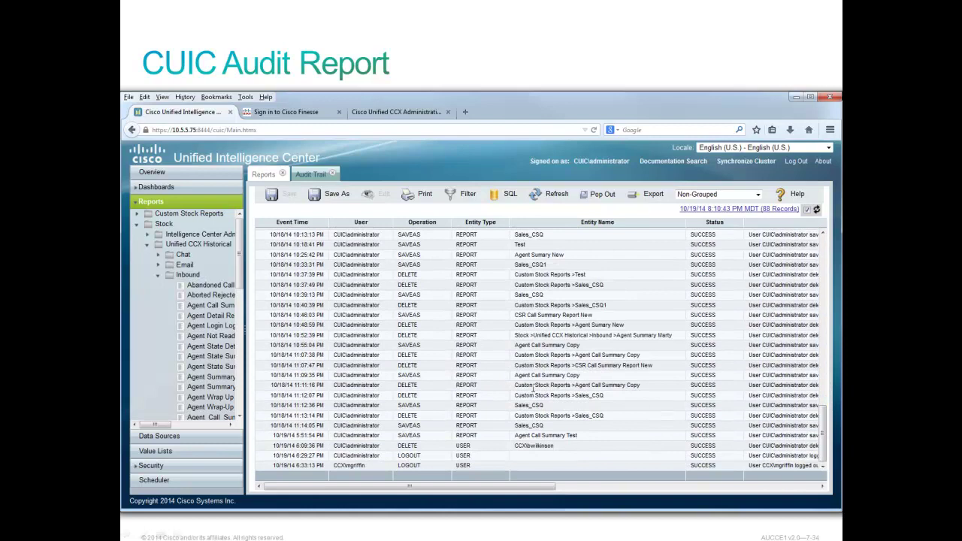